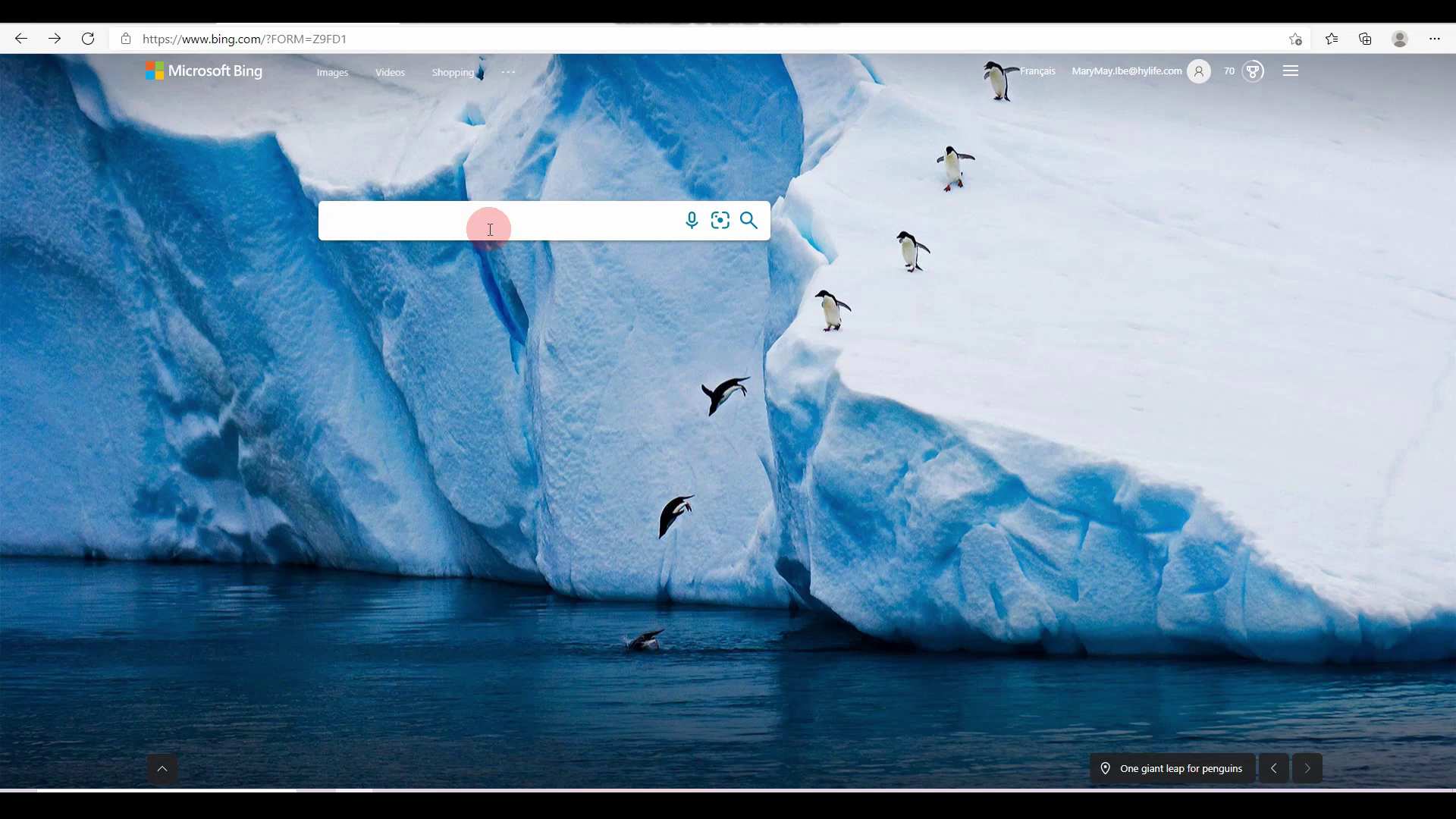
# - Search Bing for 'blackmagic design' and open the official Blackmagic Design homepage
pyautogui.write('bla')
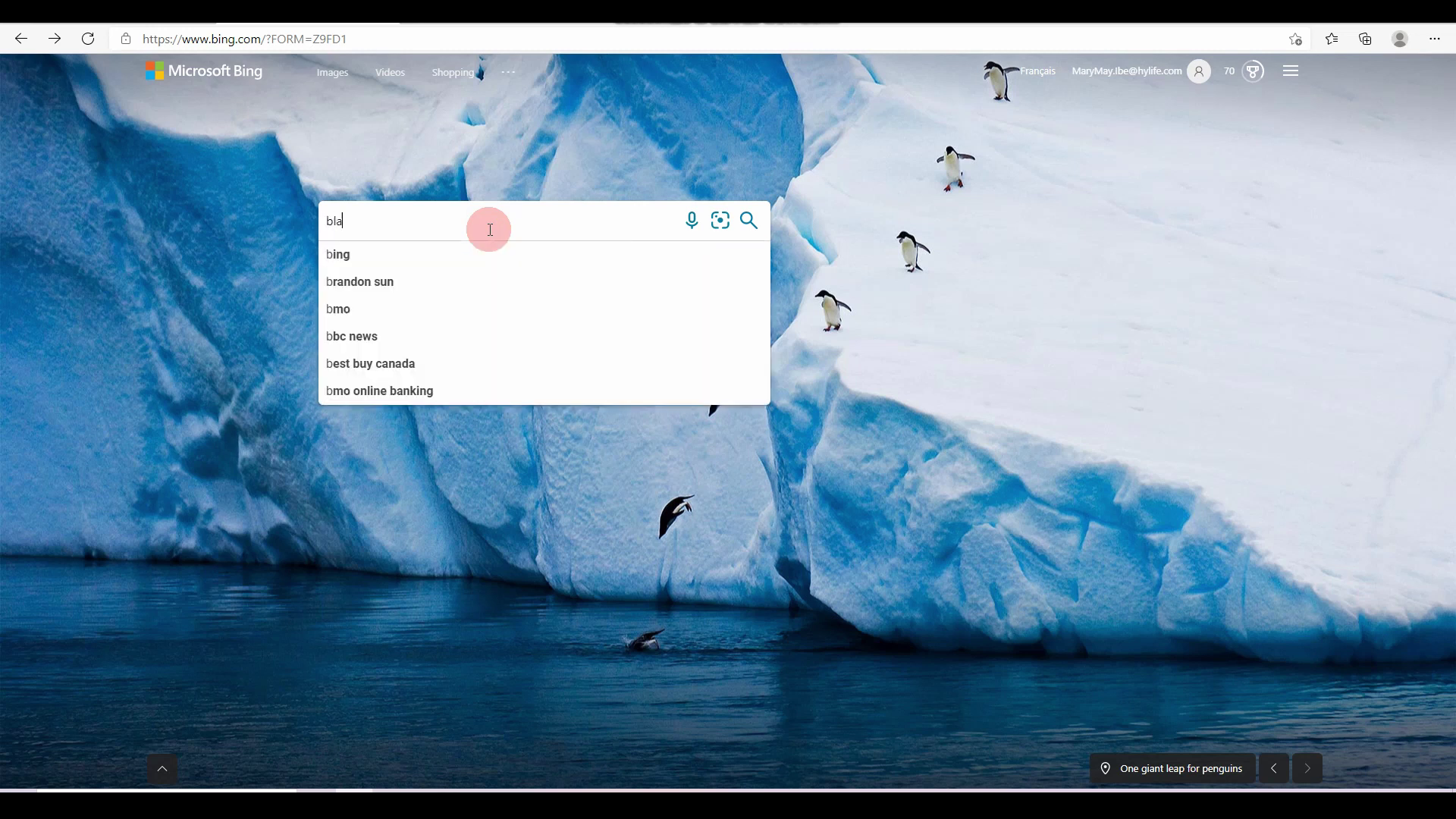
pyautogui.write('ckmagic de')
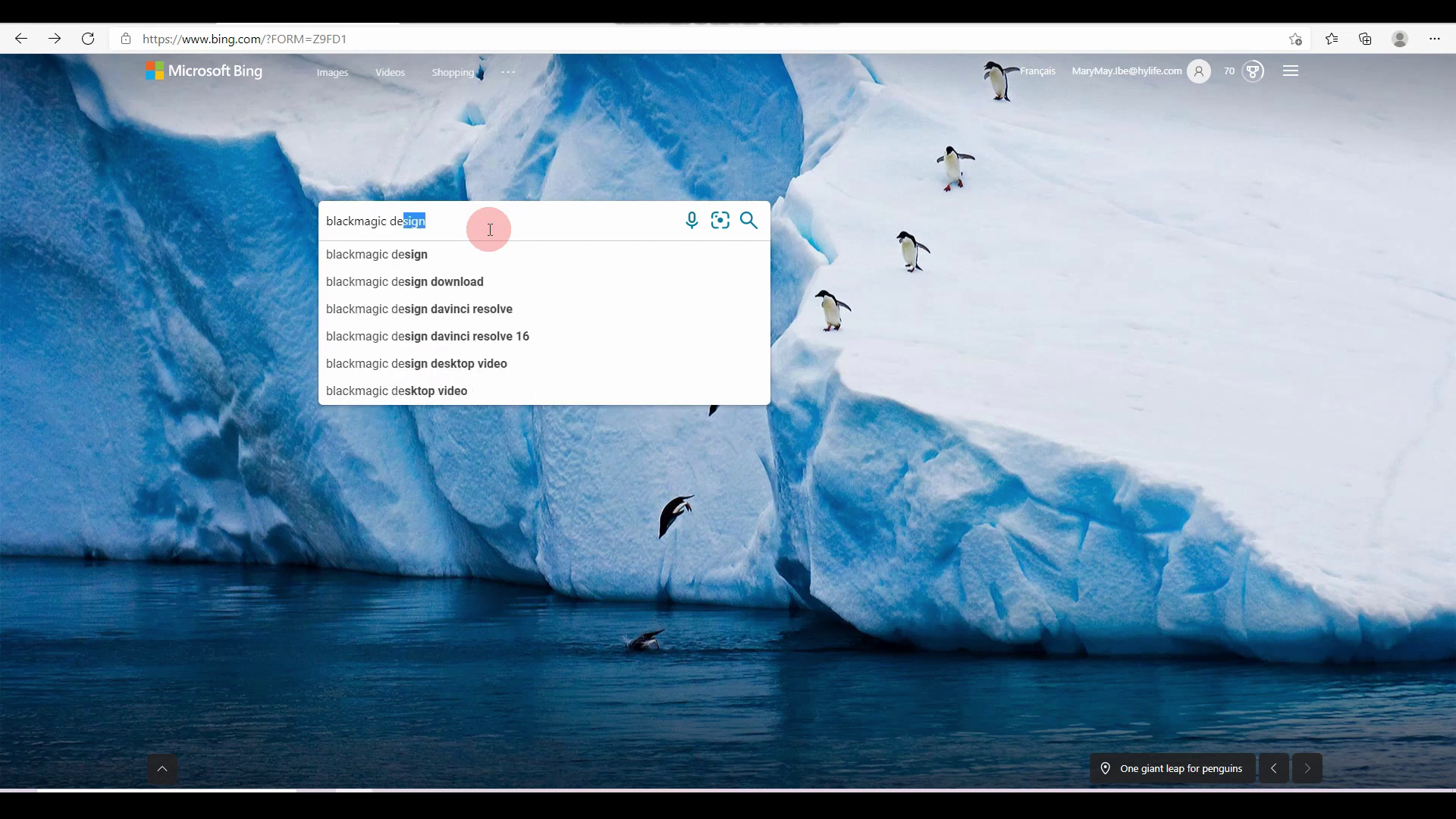
pyautogui.press('Down')
pyautogui.press('Return')
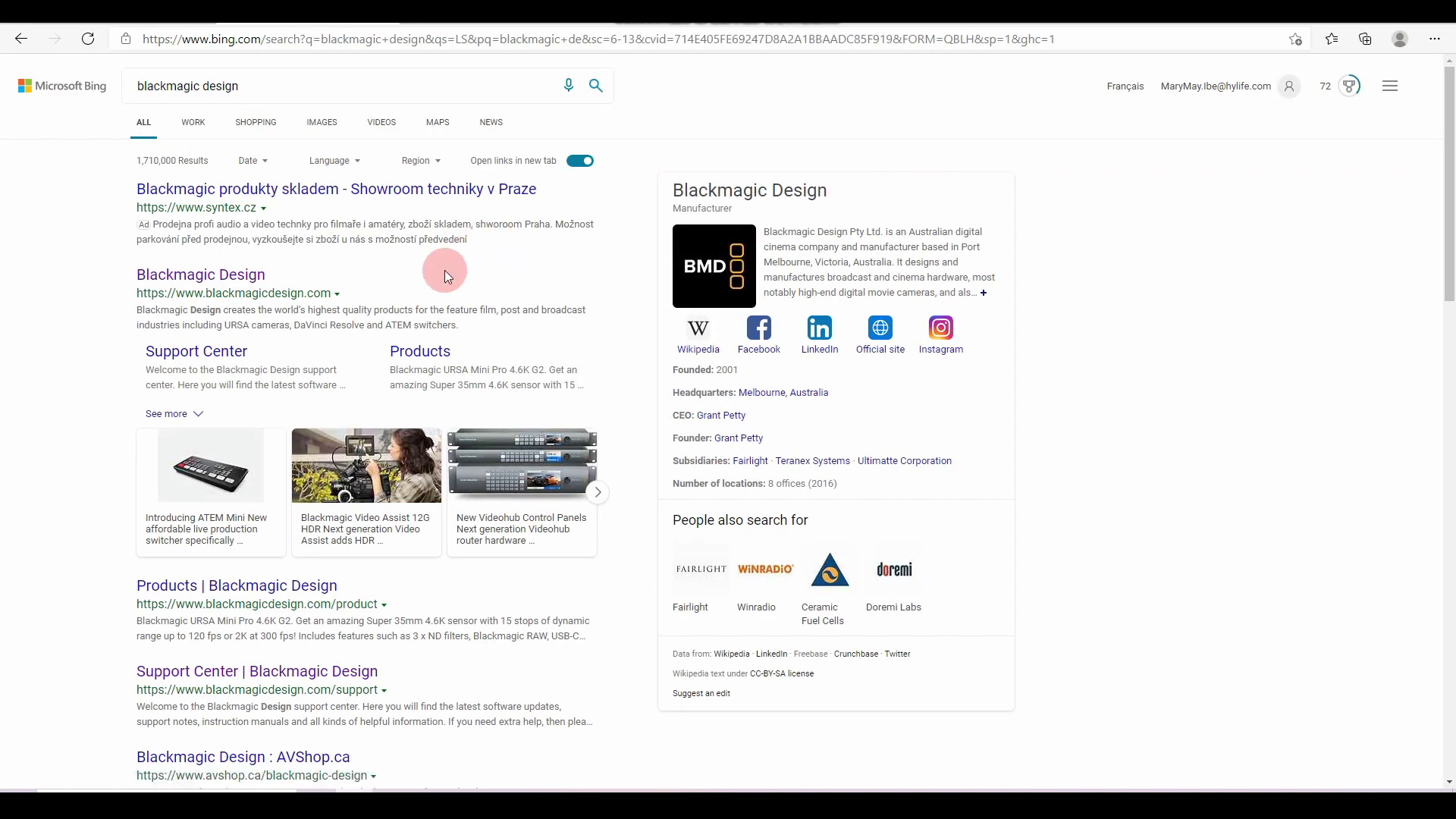
pyautogui.click(273, 278)
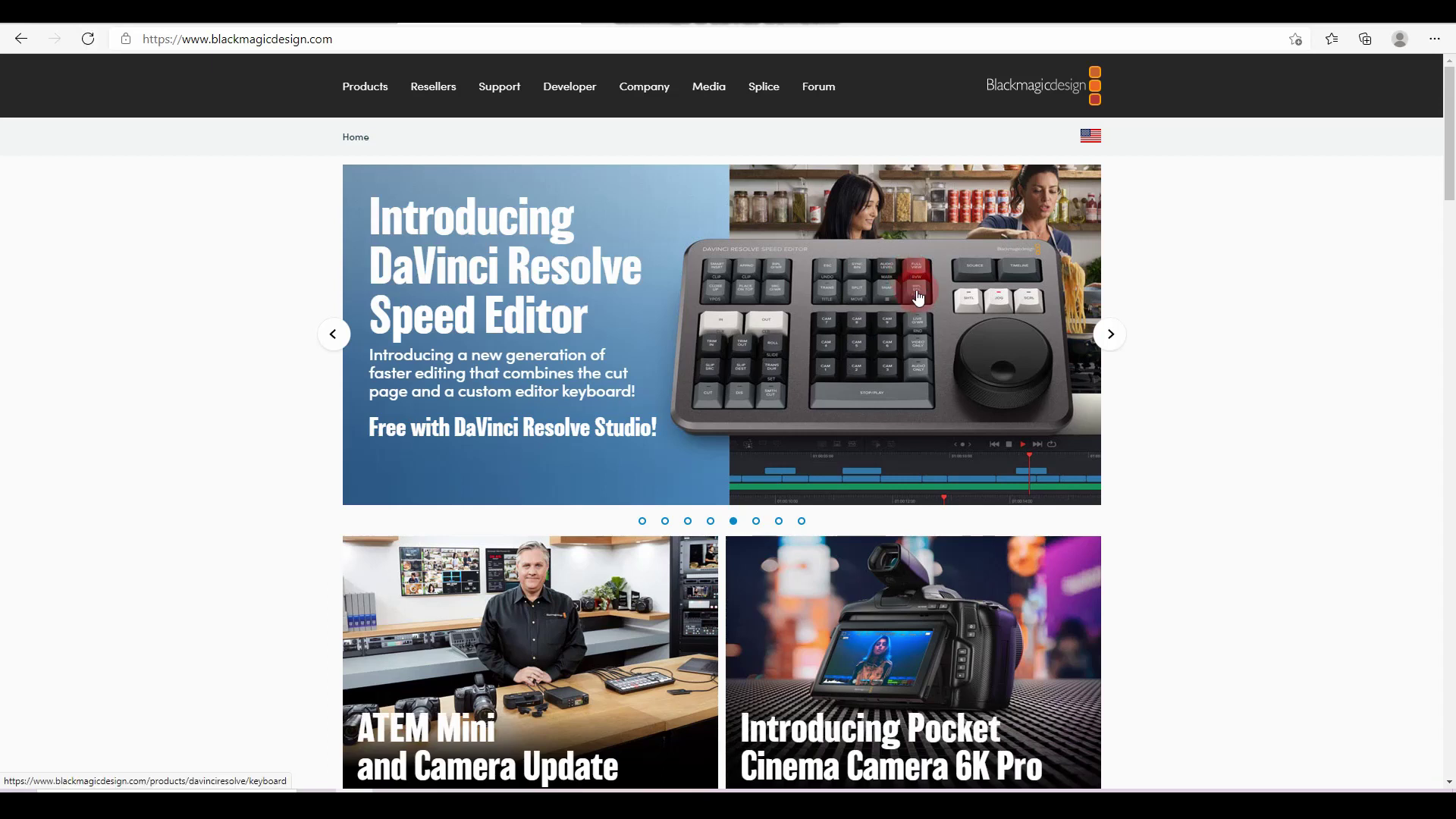
pyautogui.scroll(-4, 828, 300)
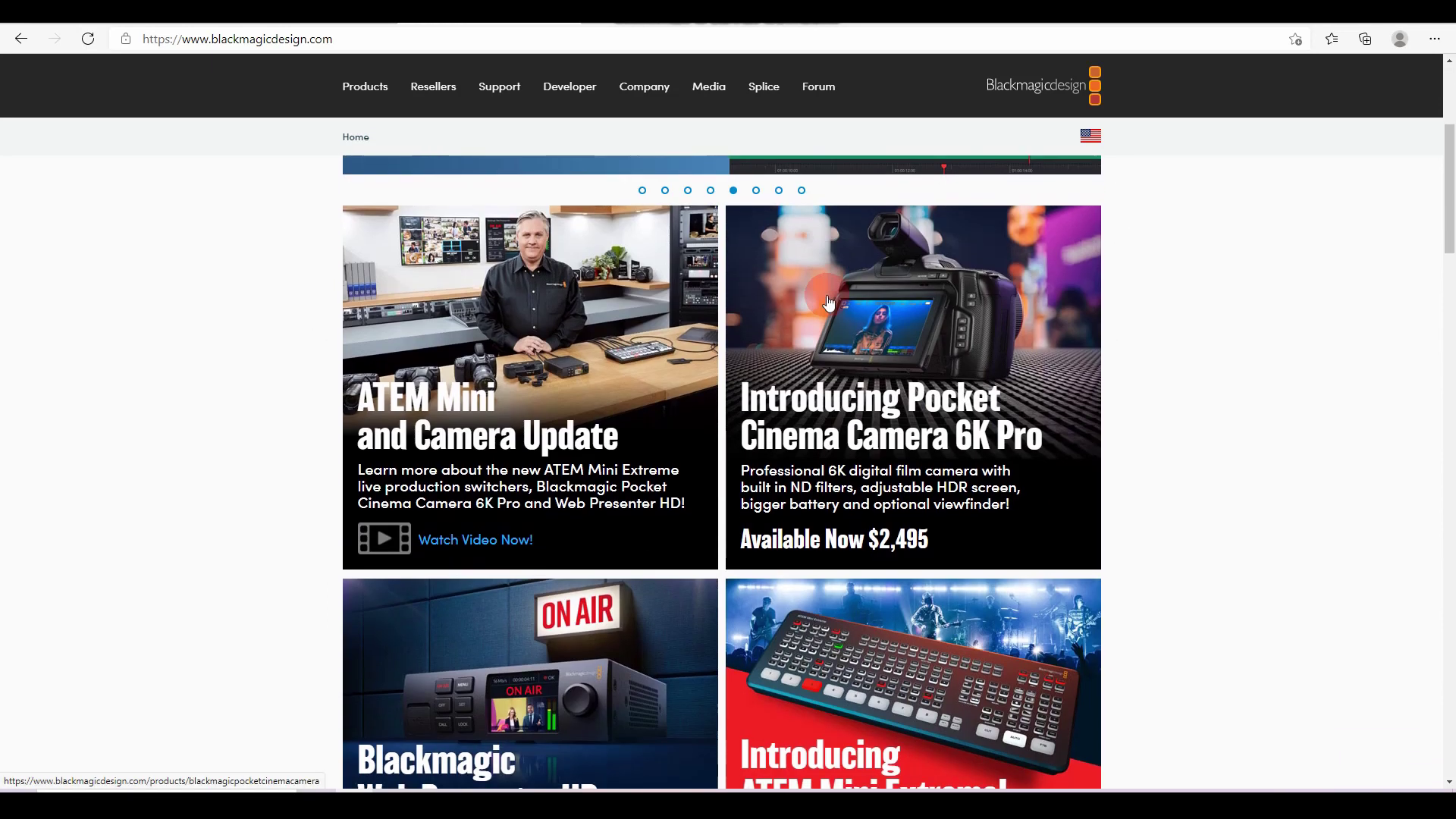
pyautogui.scroll(-8, 828, 303)
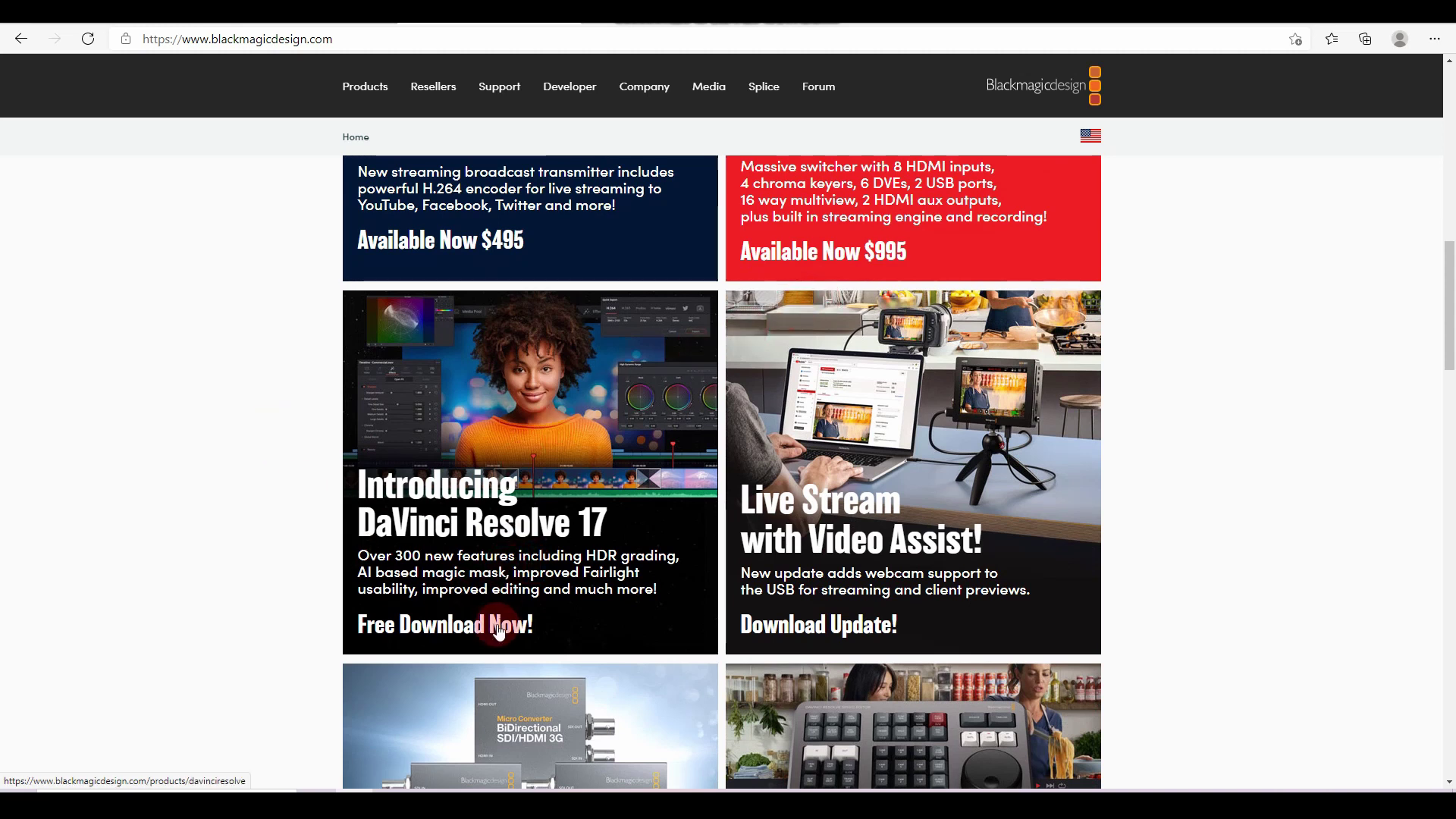
# - Open the DaVinci Resolve 17 product page, browse it, and bring up its download dialog
pyautogui.click(478, 635)
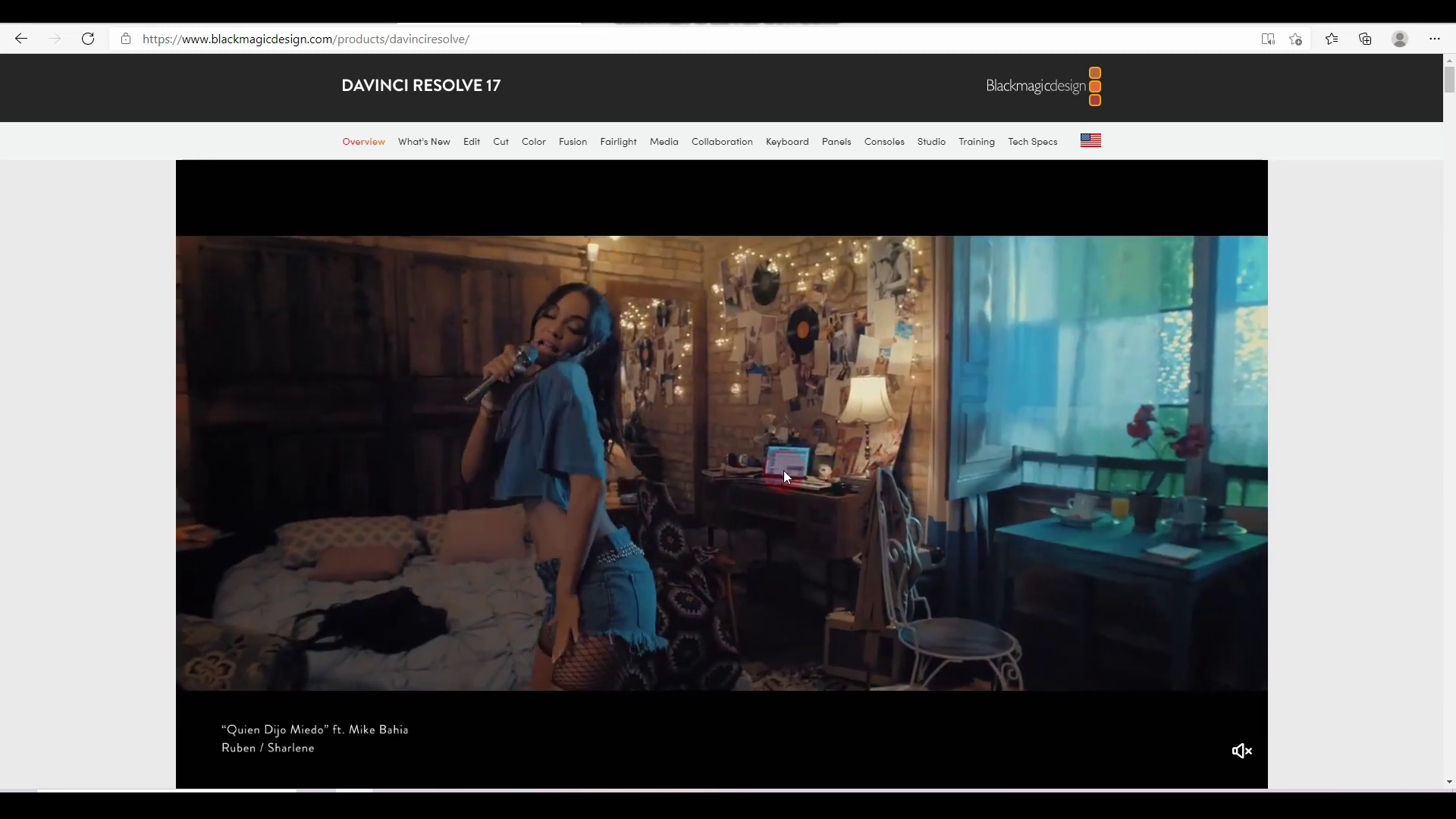
pyautogui.scroll(-10, 798, 484)
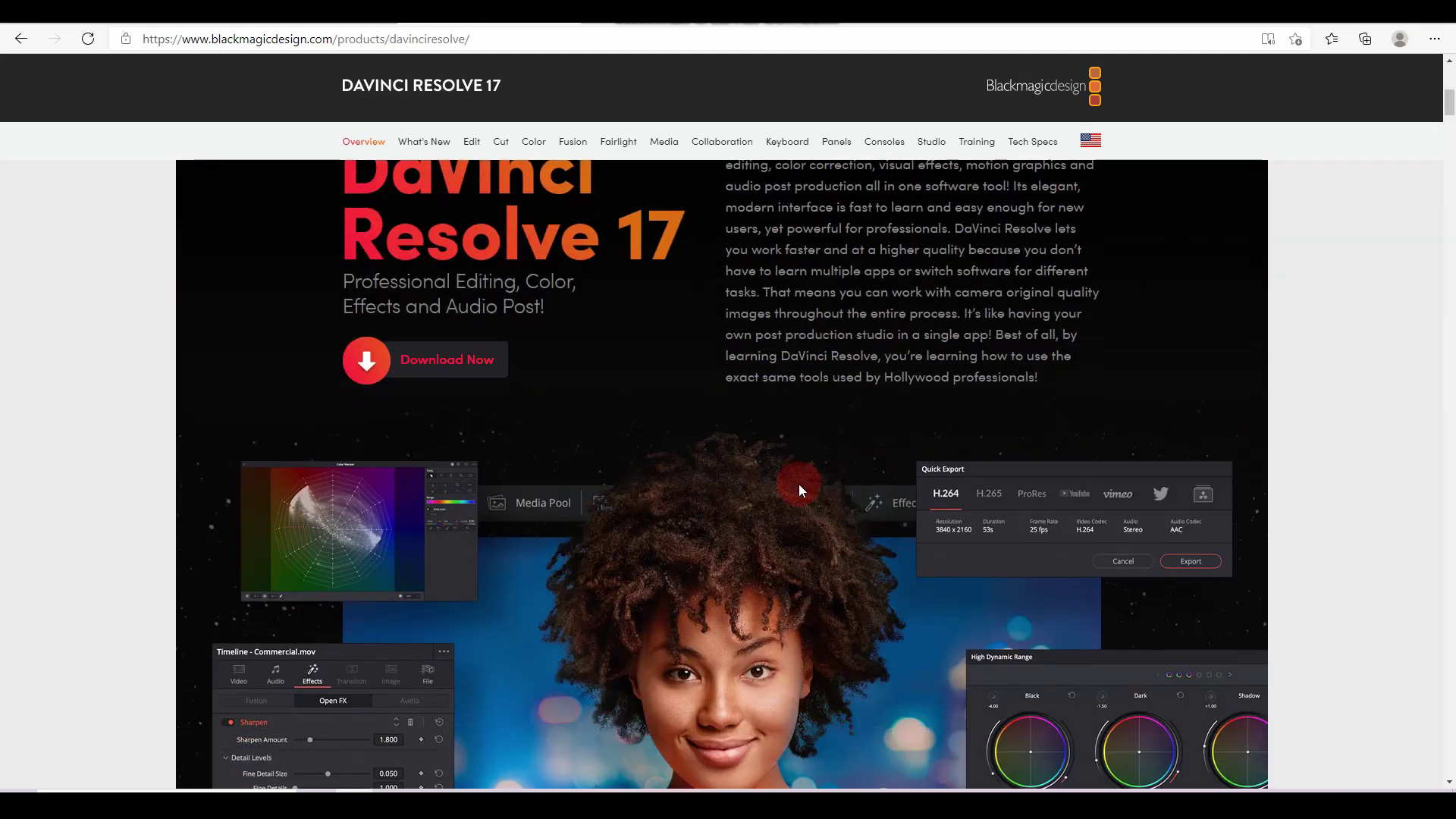
pyautogui.scroll(-4, 799, 483)
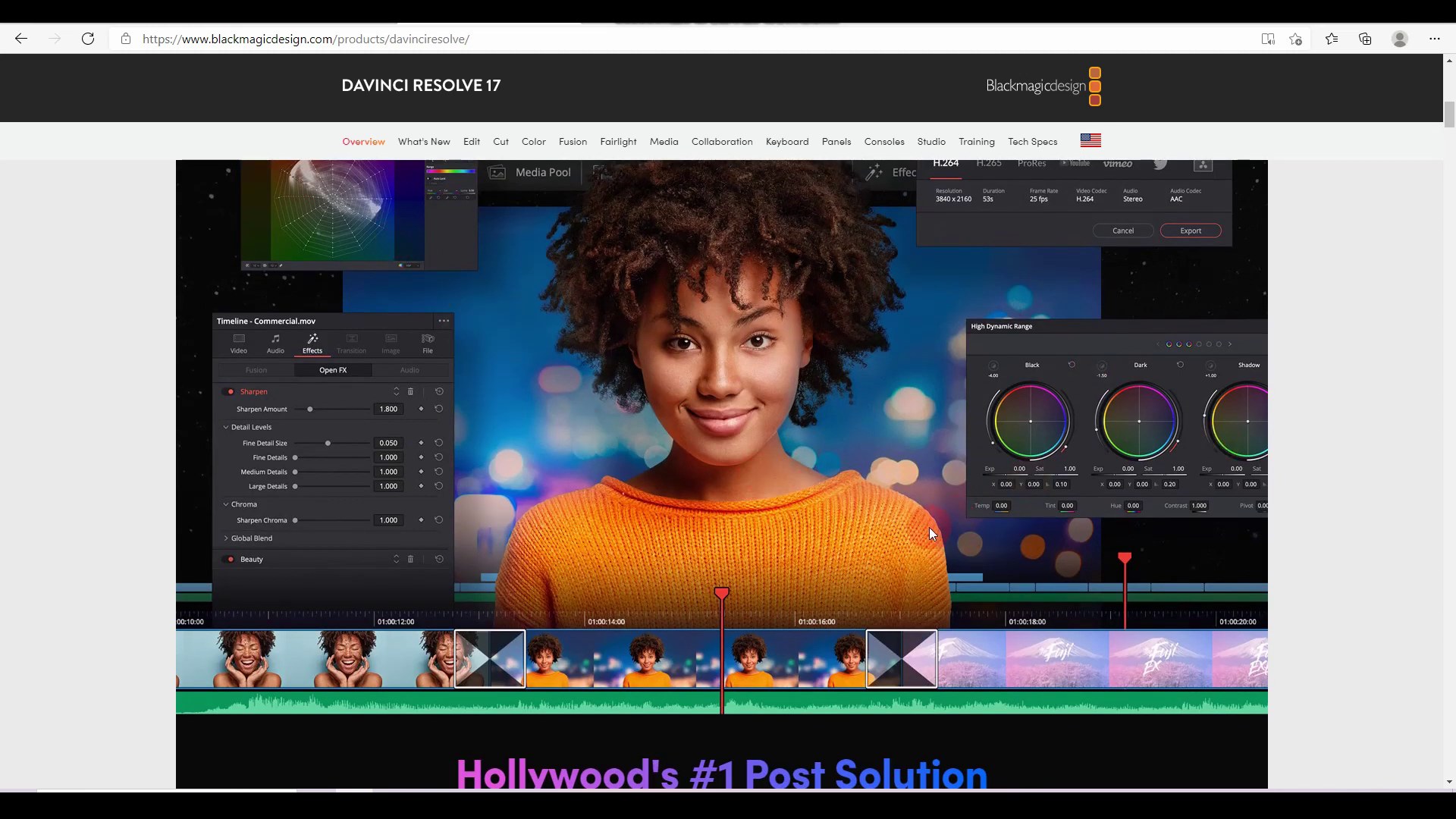
pyautogui.scroll(-4, 943, 526)
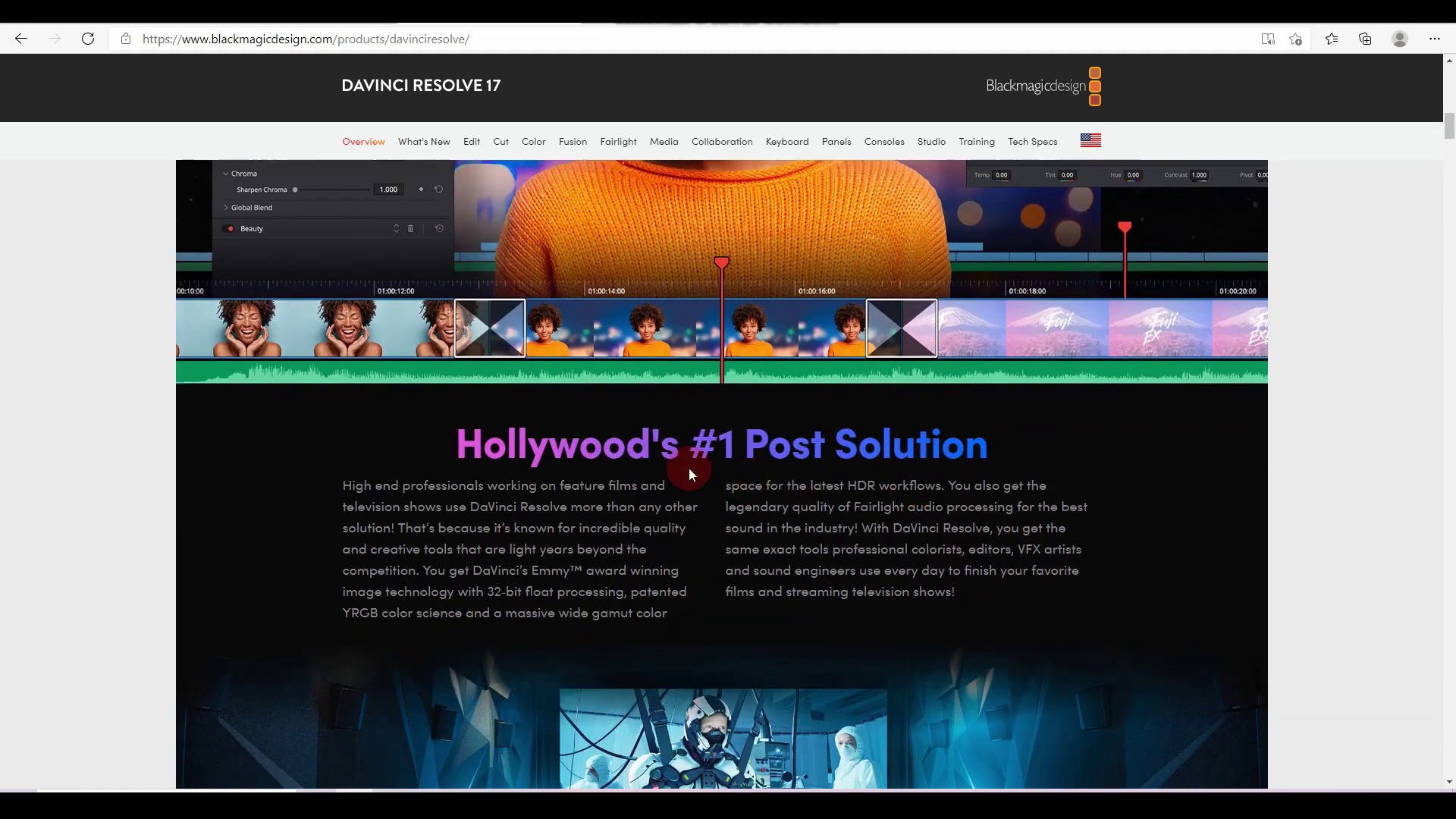
pyautogui.moveTo(445, 437); pyautogui.dragTo(910, 601)
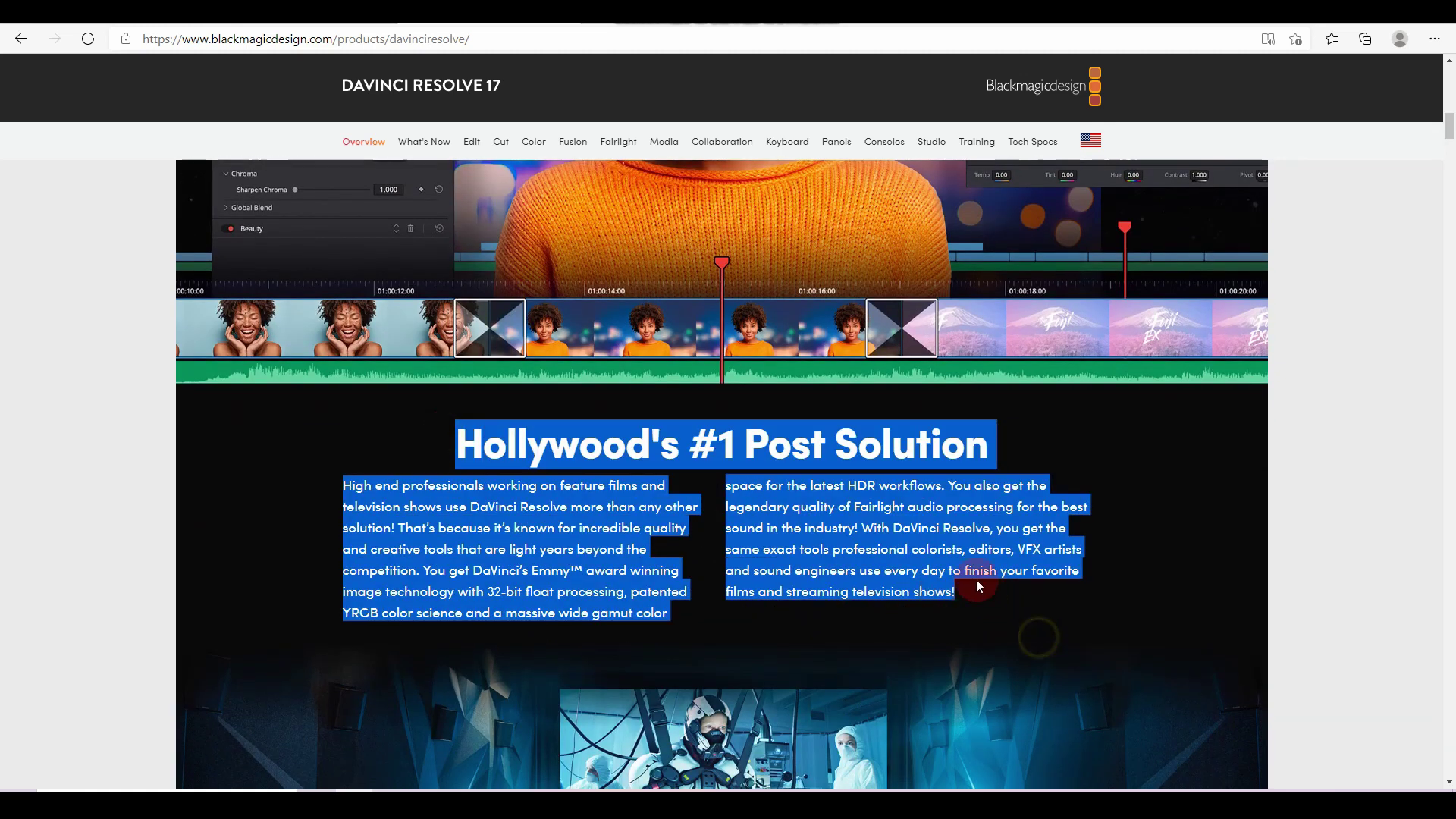
pyautogui.click(607, 478)
pyautogui.scroll(-4, 743, 514)
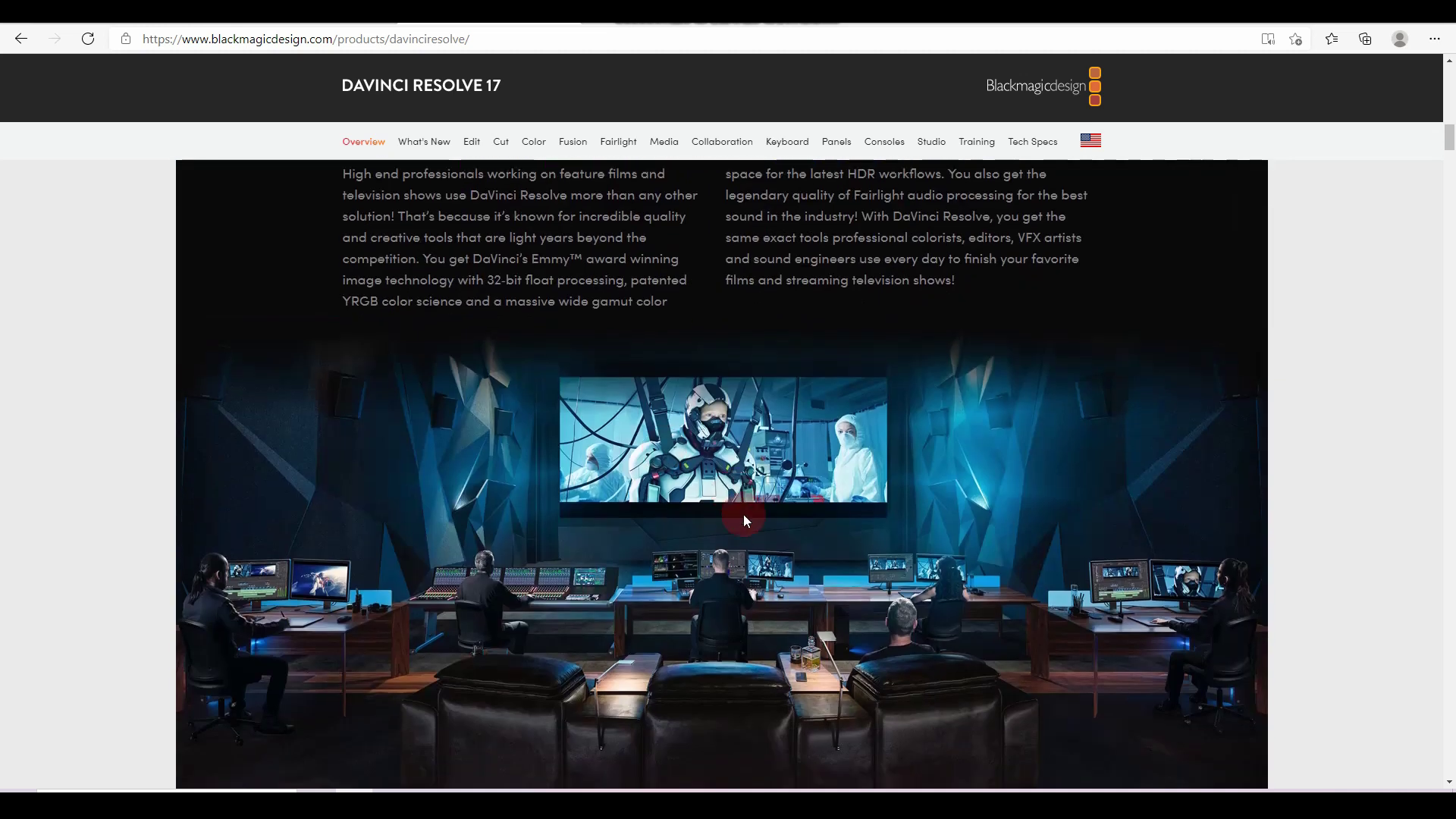
pyautogui.scroll(9, 817, 555)
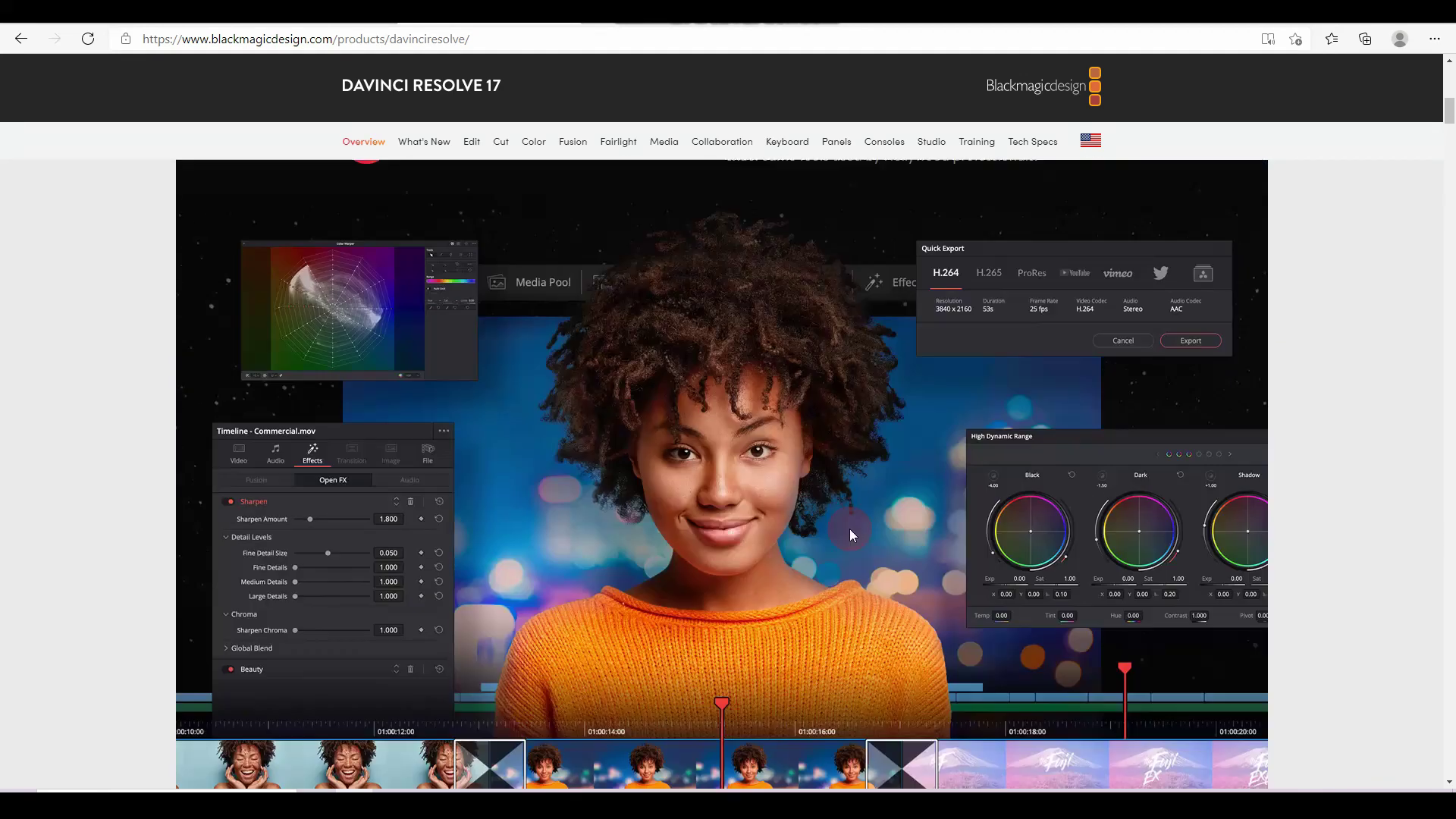
pyautogui.scroll(3, 849, 529)
pyautogui.click(471, 368)
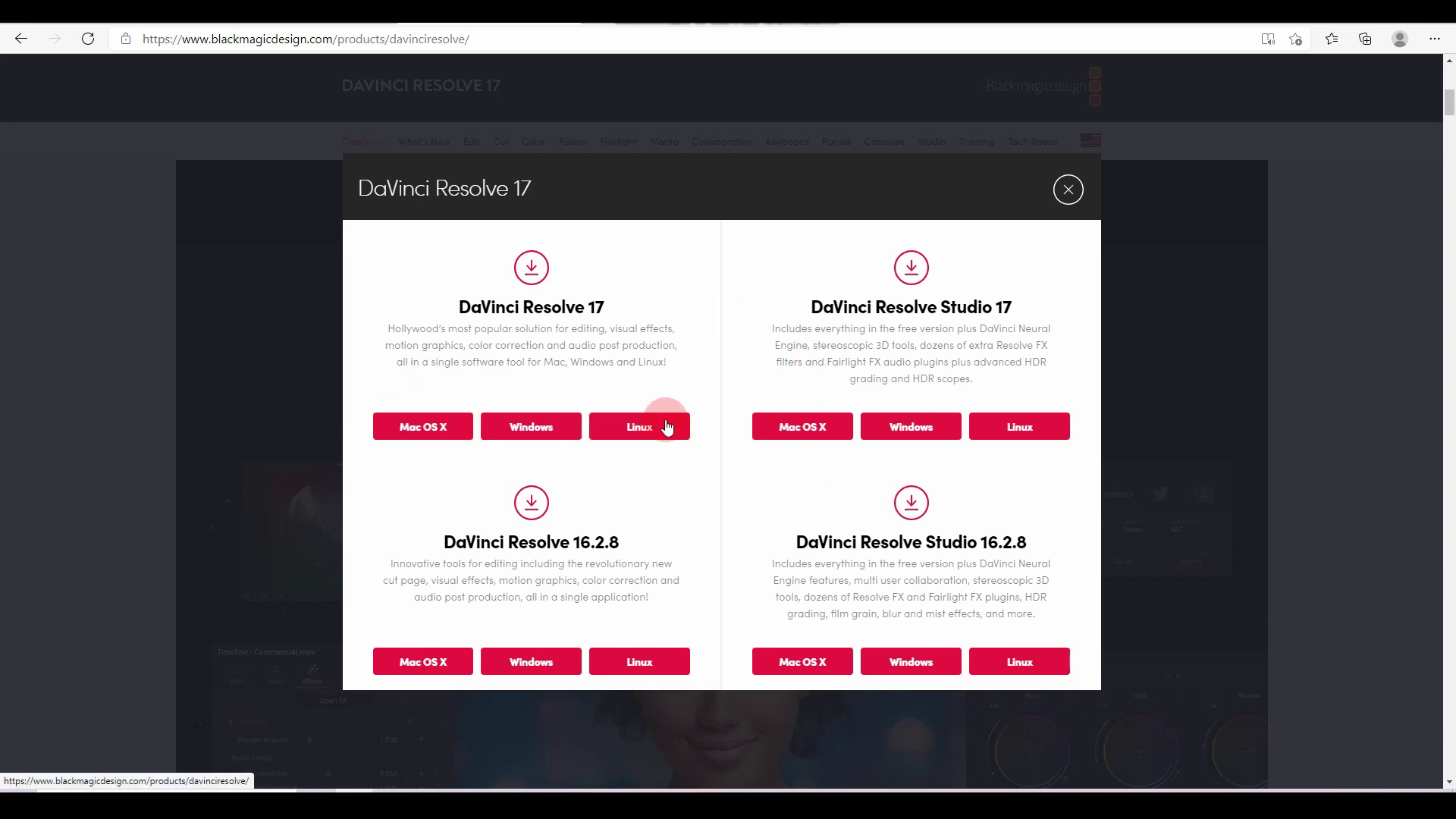
# - Choose the free DaVinci Resolve 17 download for Windows
pyautogui.moveTo(490, 595); pyautogui.dragTo(650, 603)
pyautogui.click(623, 508)
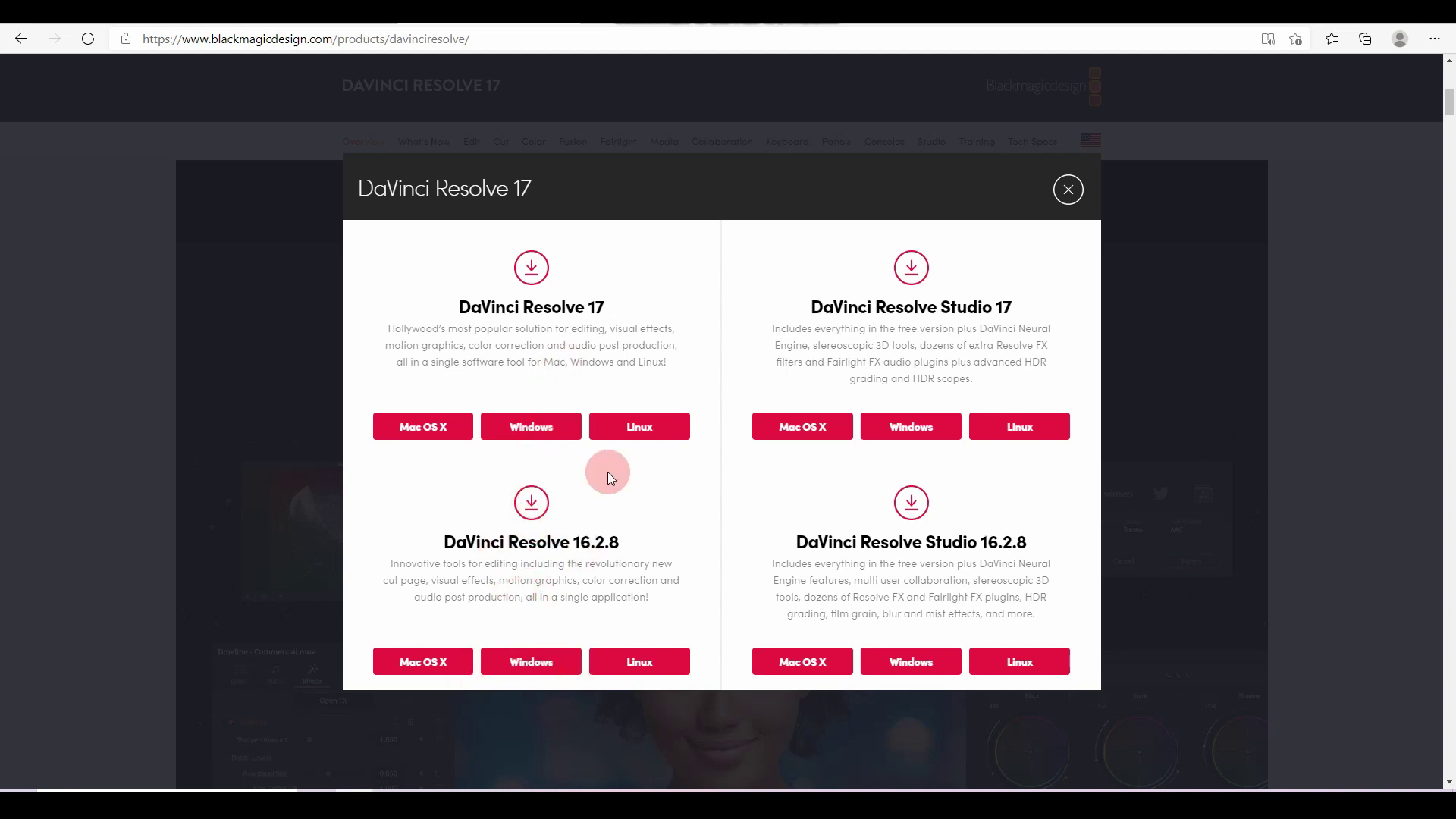
pyautogui.click(534, 434)
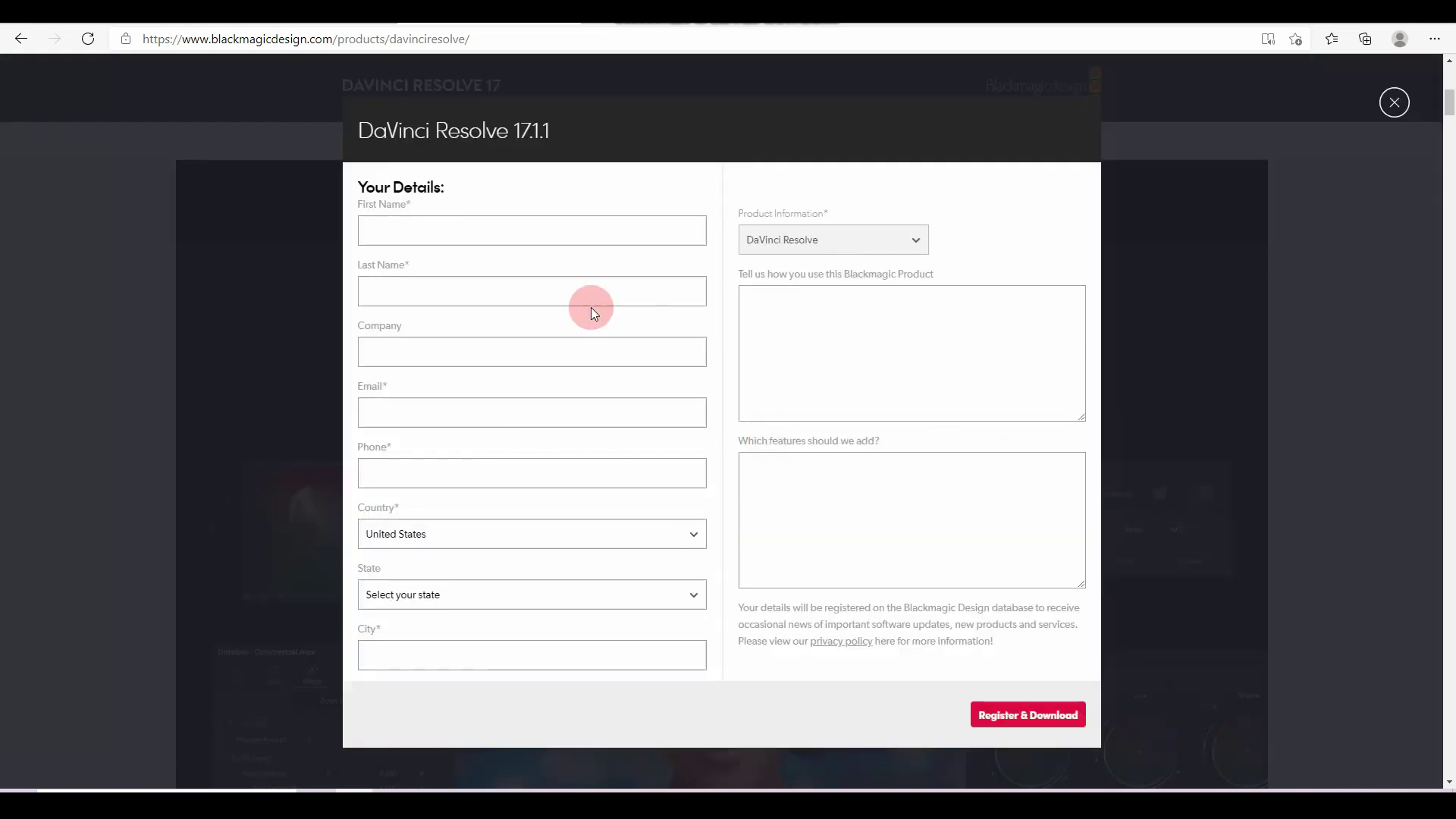
# - Submit the Register & Download form without filling it in, then close the browser
pyautogui.click(425, 232)
pyautogui.click(498, 683)
pyautogui.click(399, 228)
pyautogui.click(559, 686)
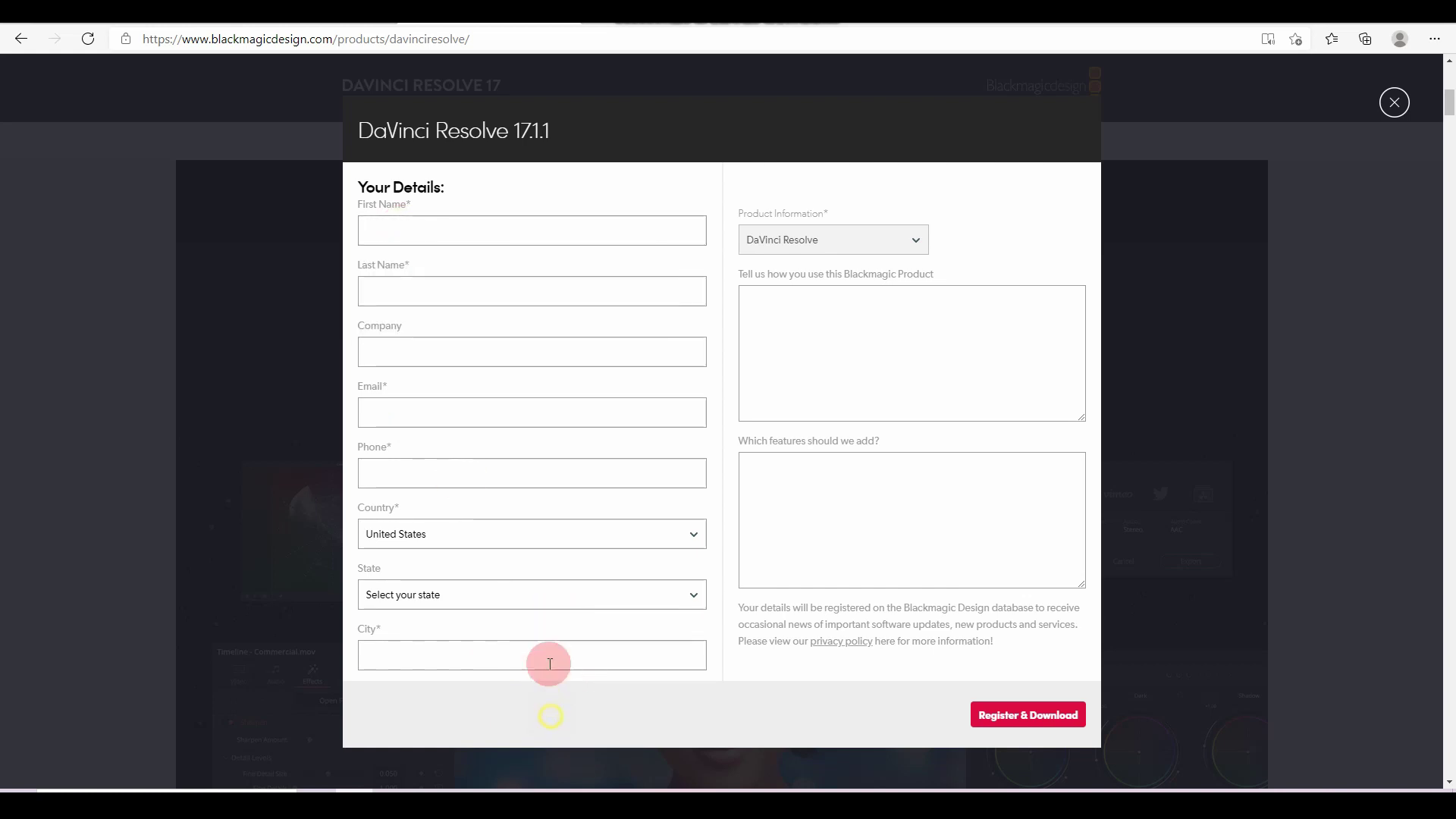
pyautogui.click(1043, 726)
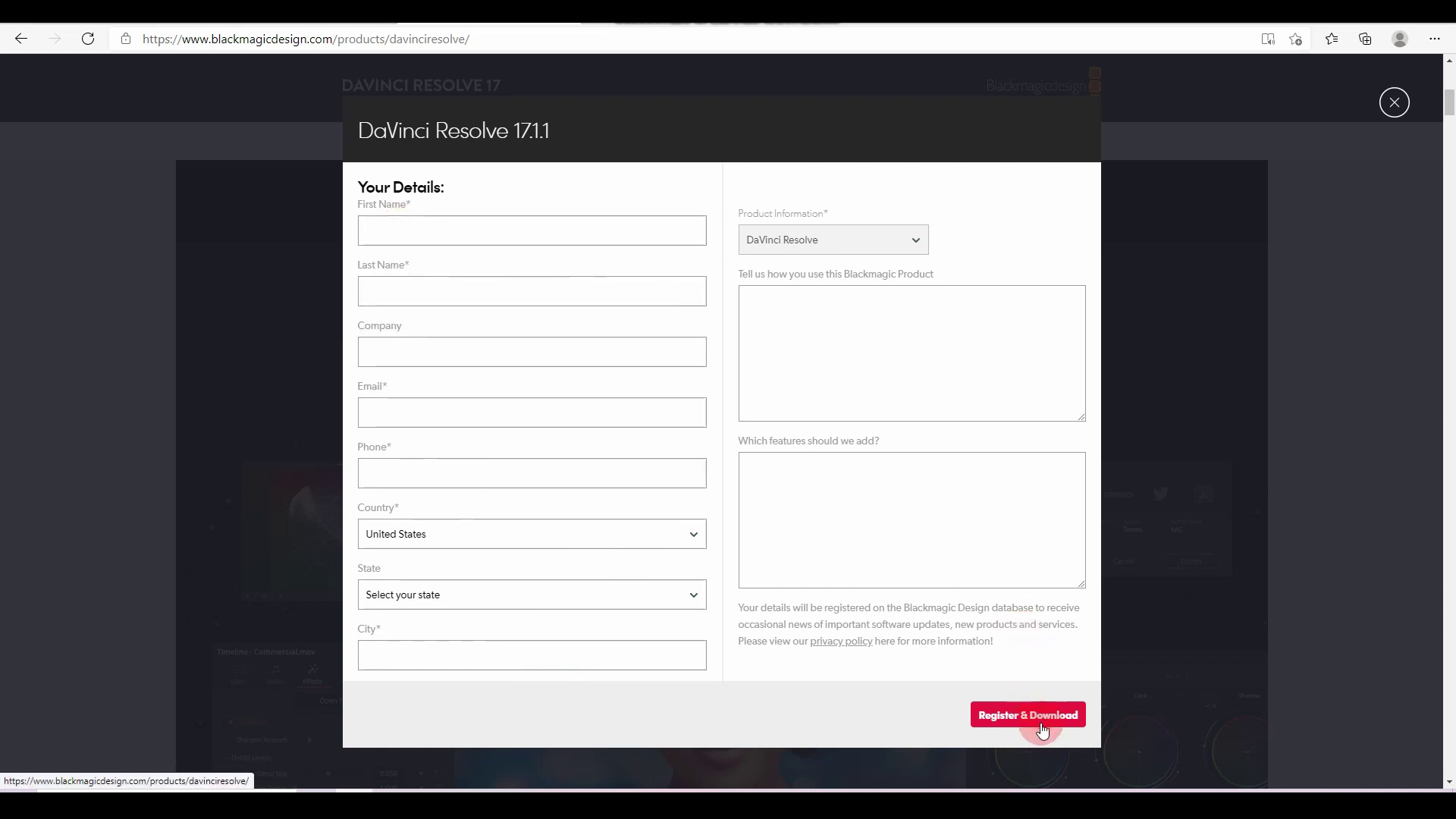
pyautogui.click(1391, 110)
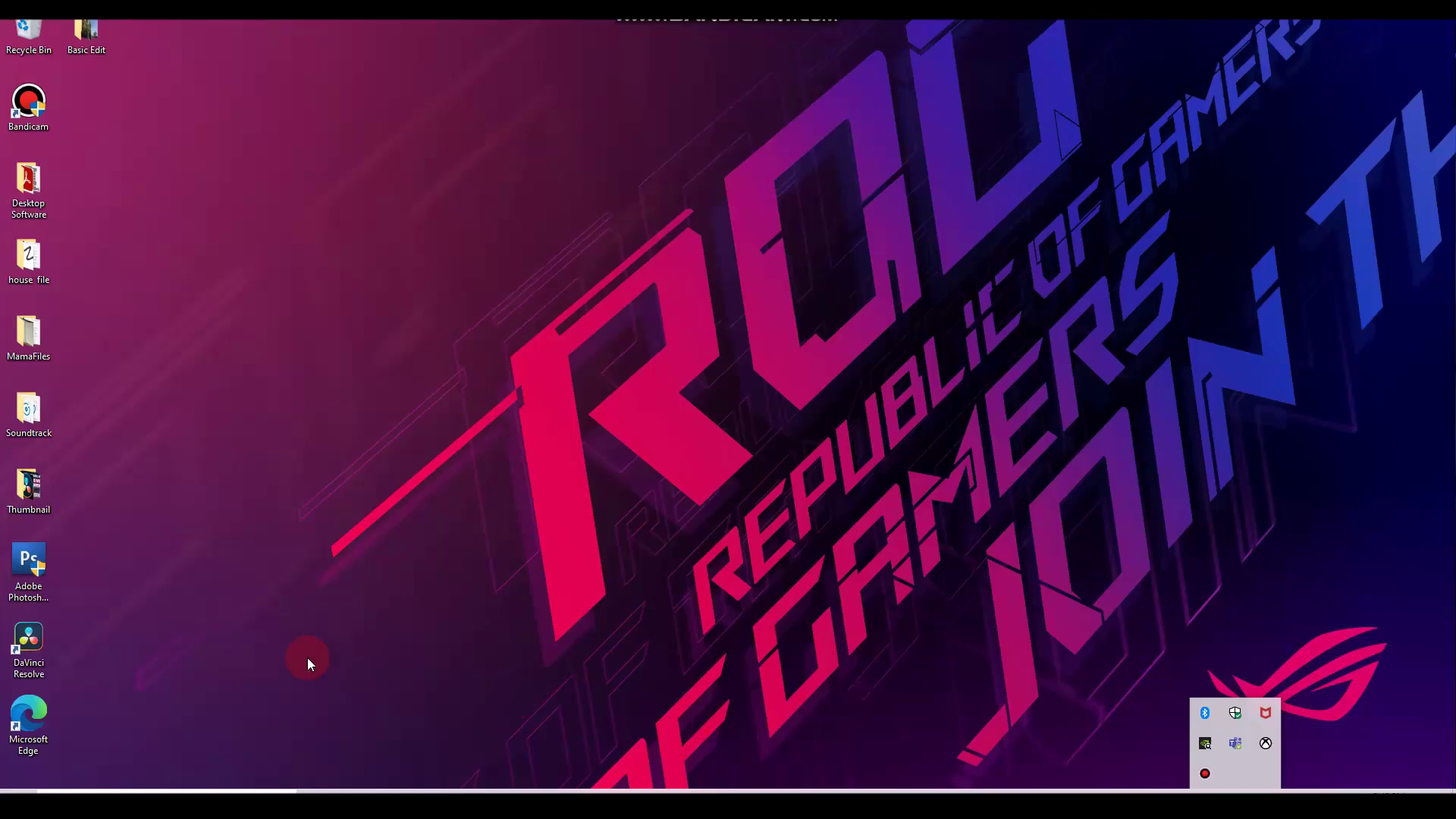
# - Launch DaVinci Resolve from the desktop and create a new project named 'basic edit'
pyautogui.click(307, 657)
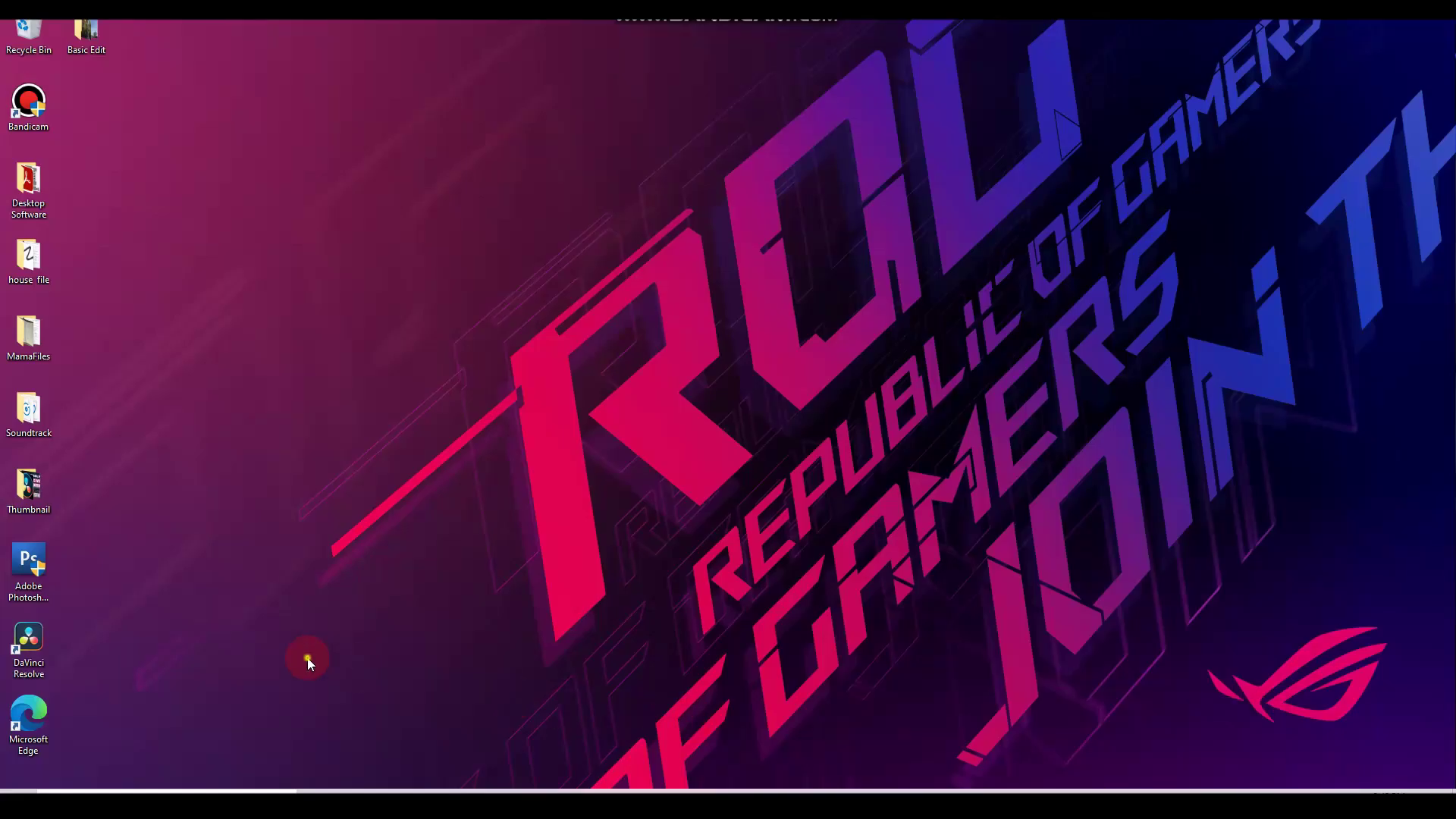
pyautogui.doubleClick(46, 664)
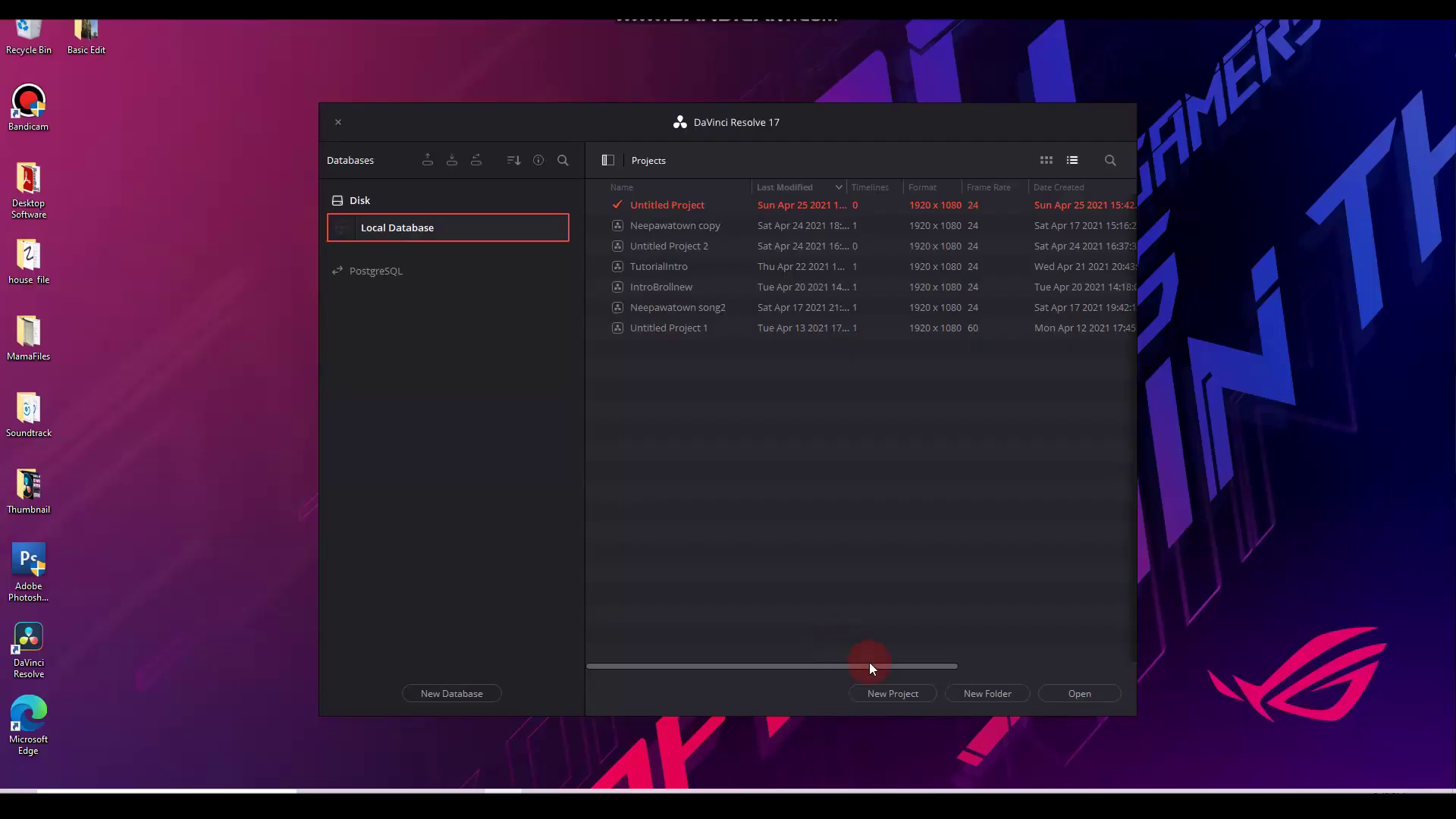
pyautogui.click(893, 695)
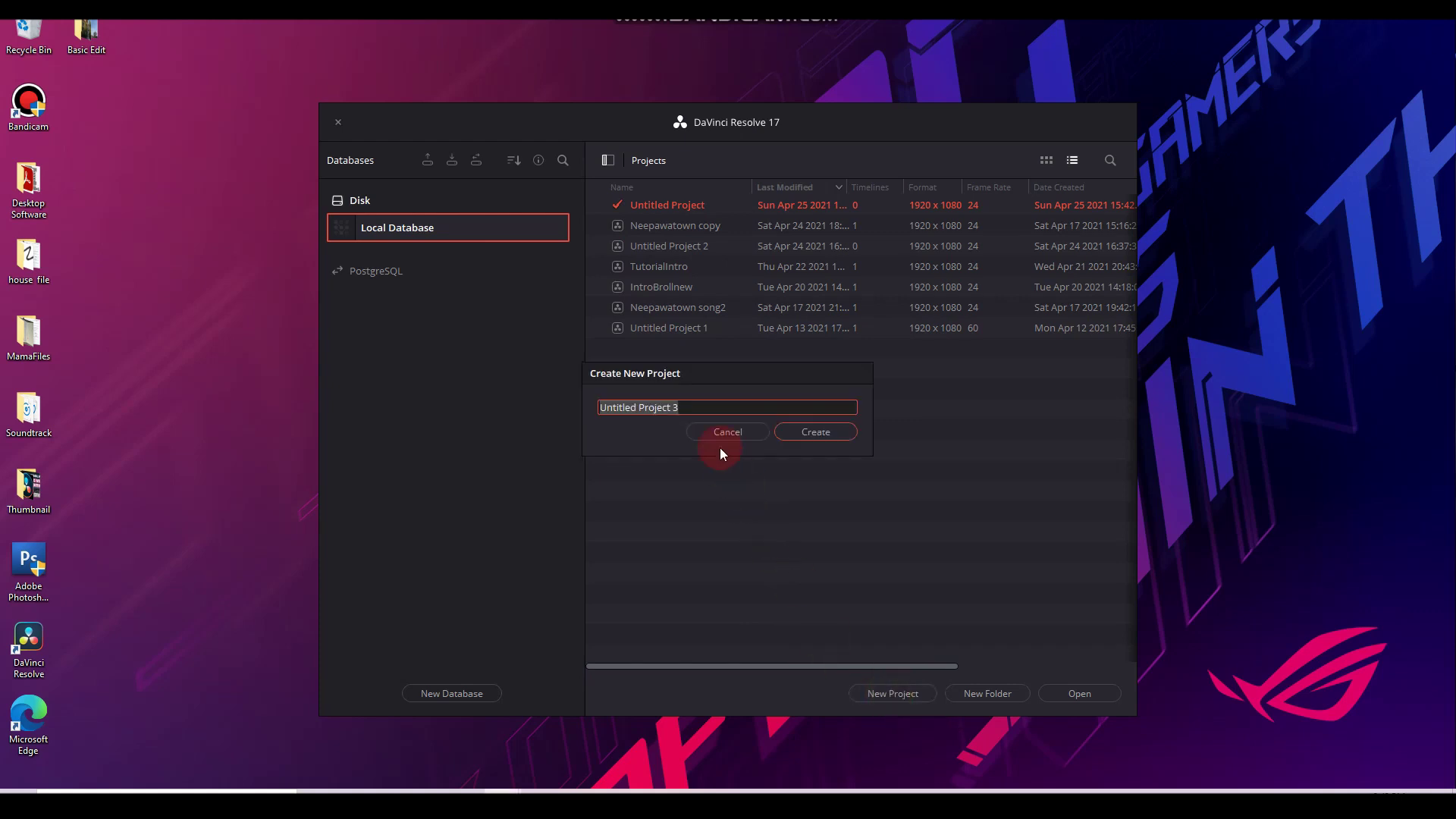
pyautogui.write('basic edit')
pyautogui.click(790, 431)
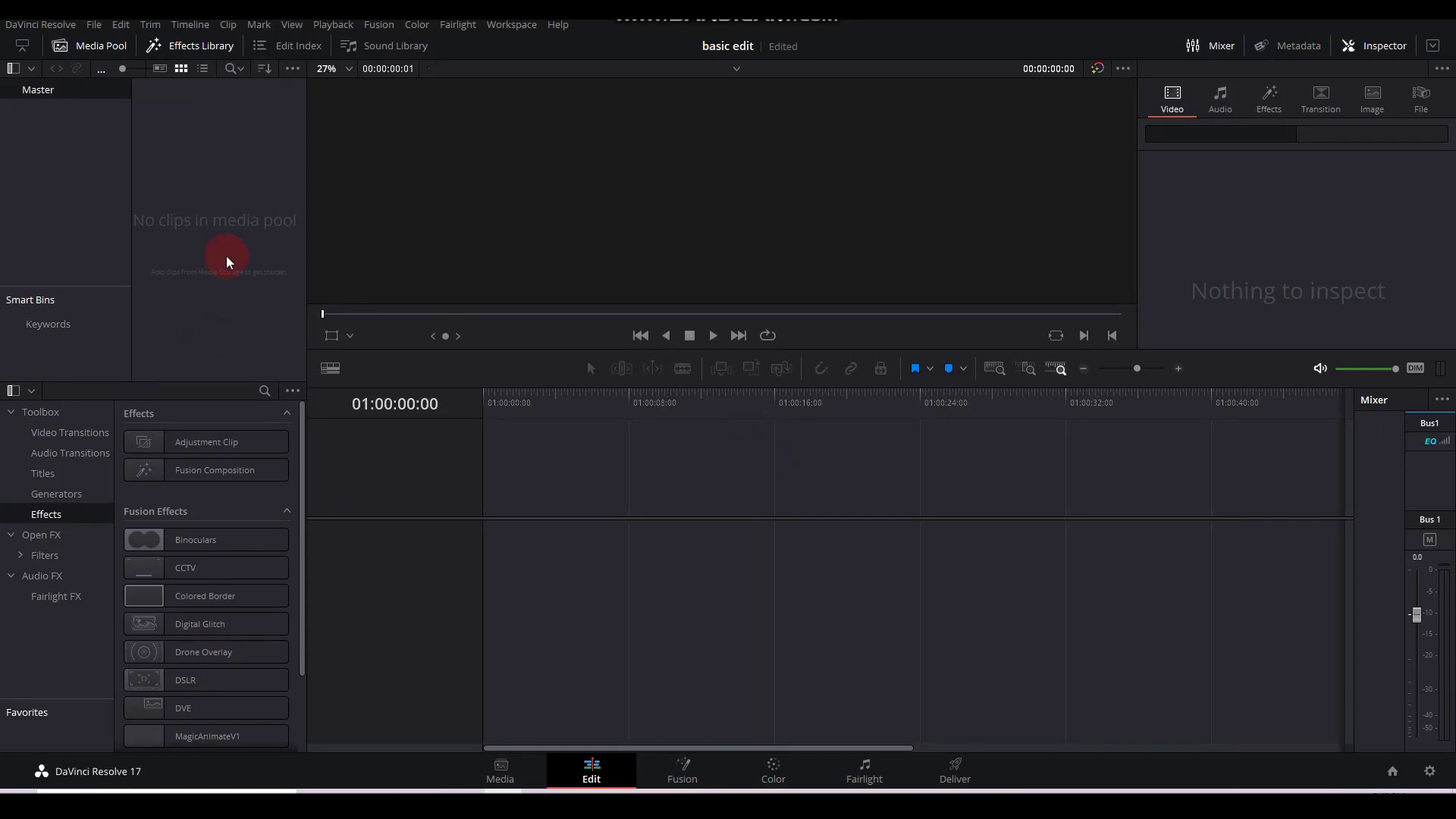
# - Hide the Effects Library and Media Pool panels, then switch to the Media page
pyautogui.click(206, 53)
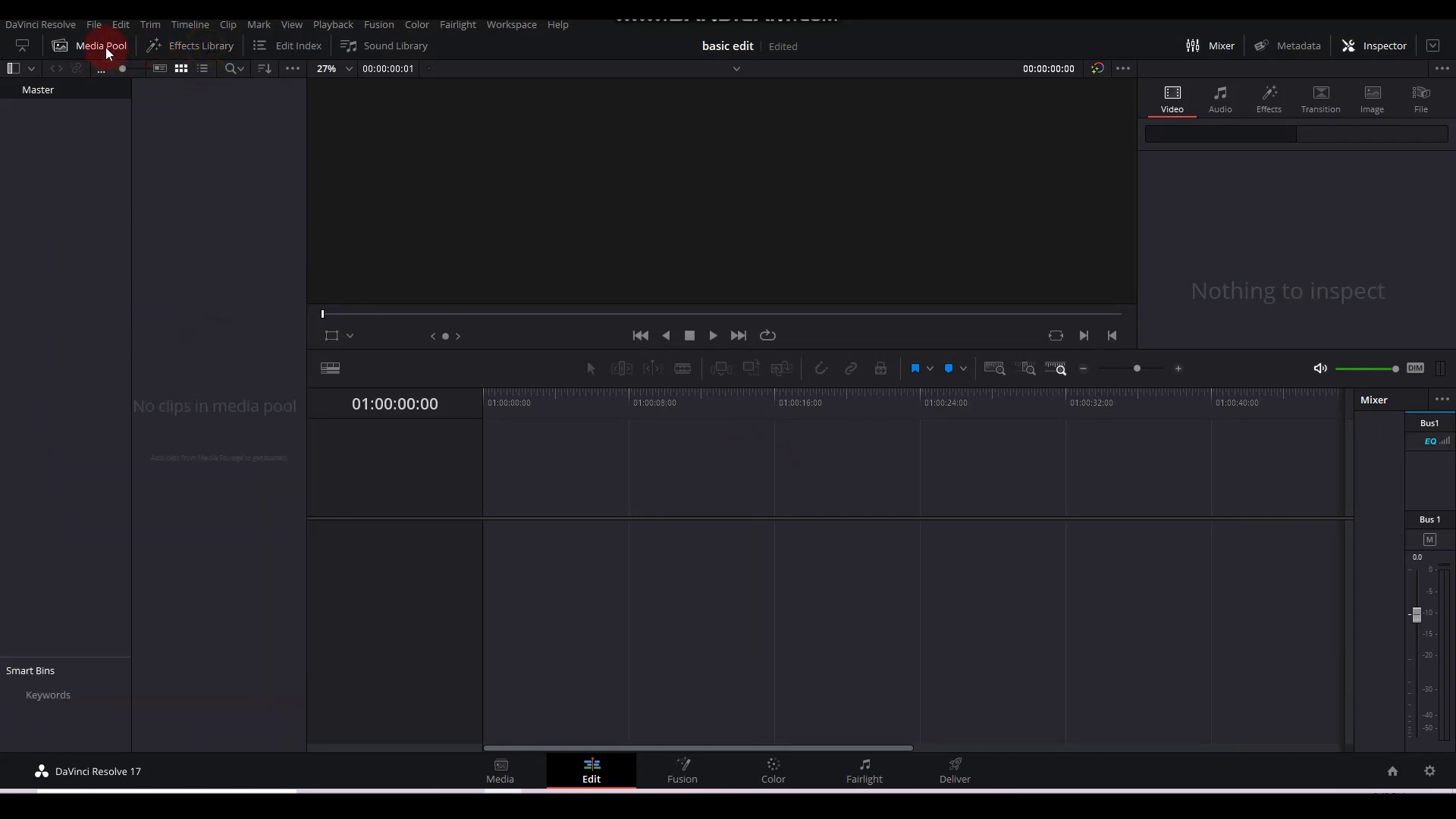
pyautogui.click(107, 51)
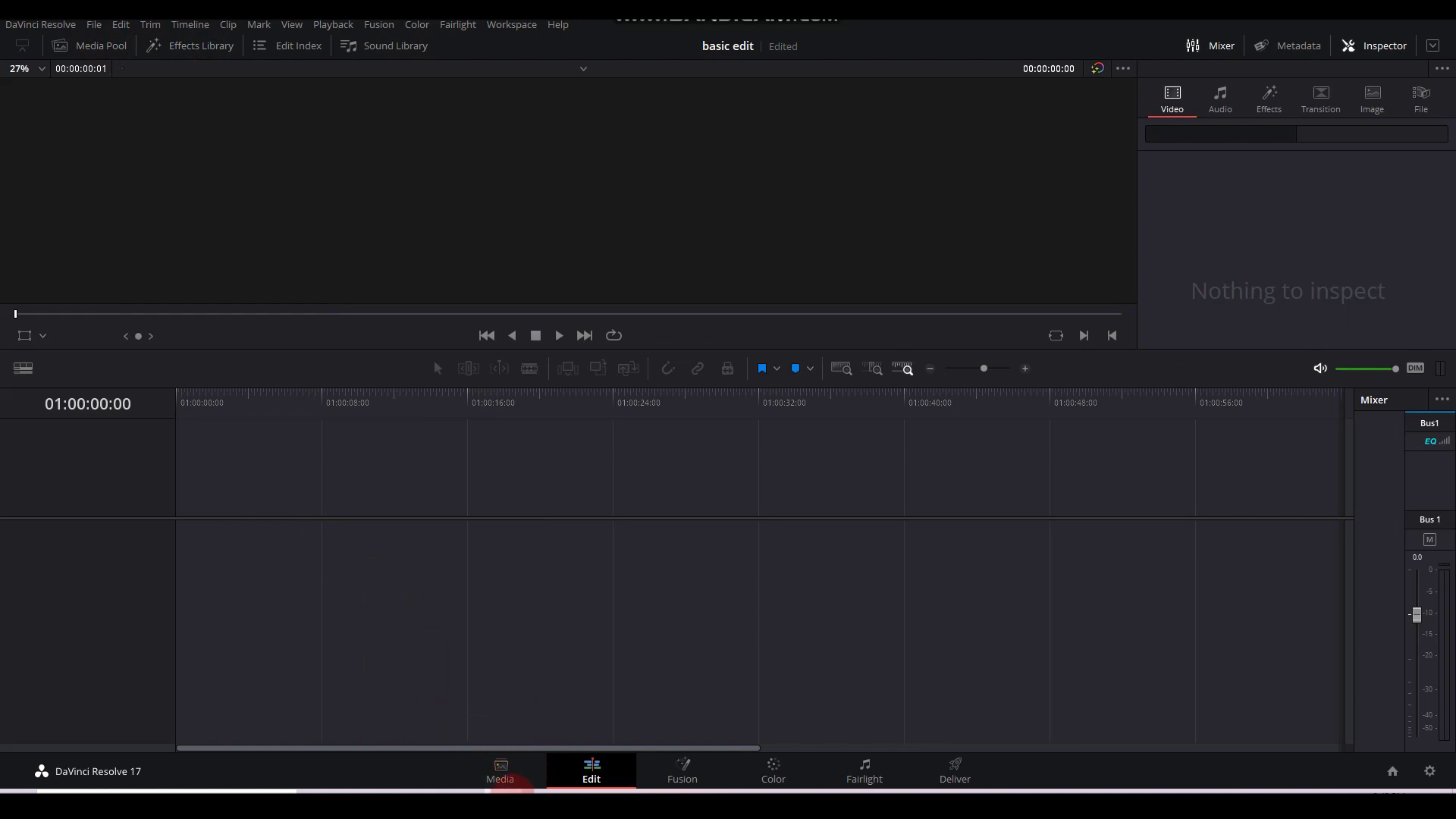
pyautogui.click(502, 773)
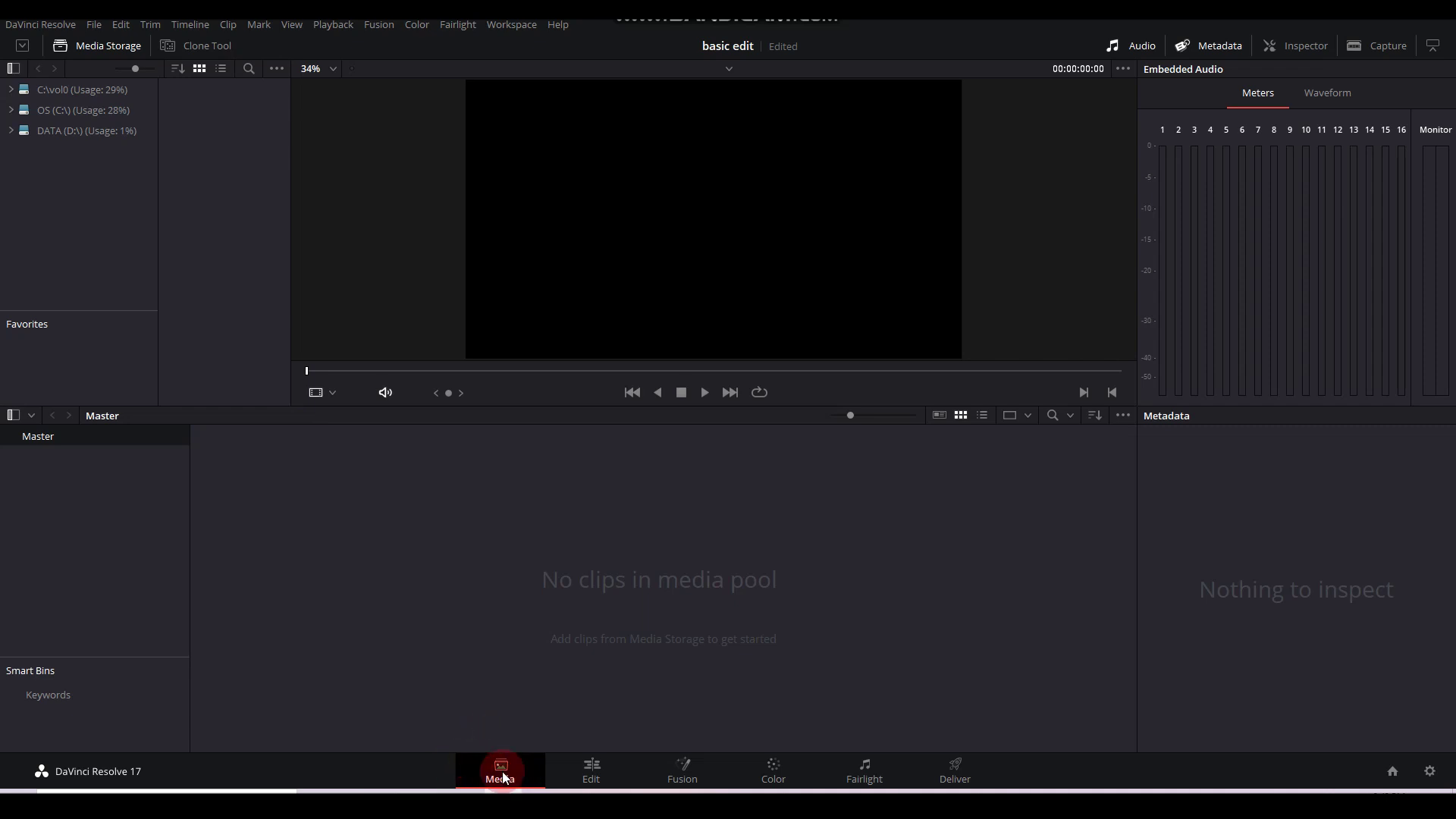
# - Briefly revisit the Edit page, then switch to the Fusion compositing page
pyautogui.click(593, 775)
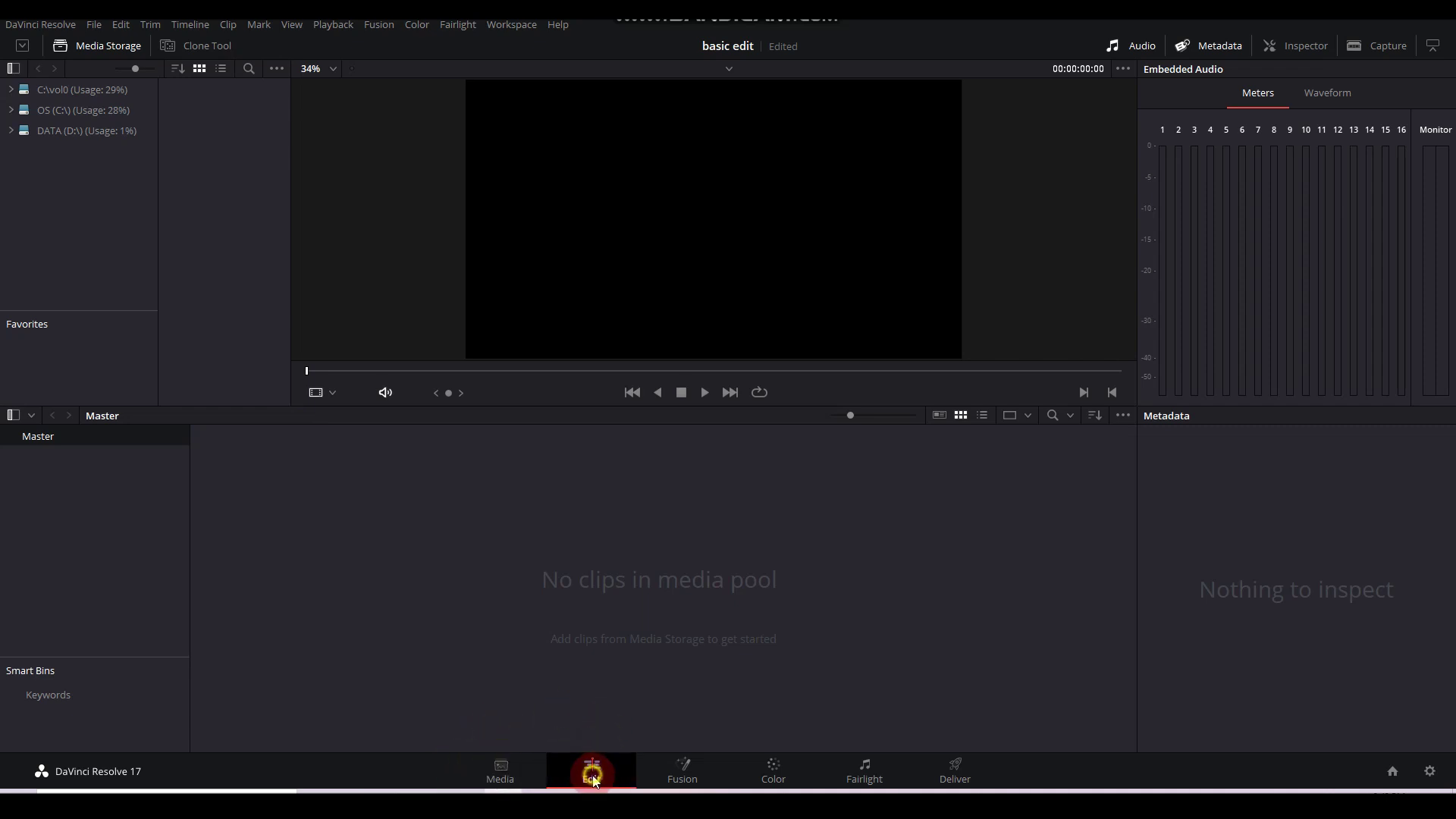
pyautogui.click(593, 780)
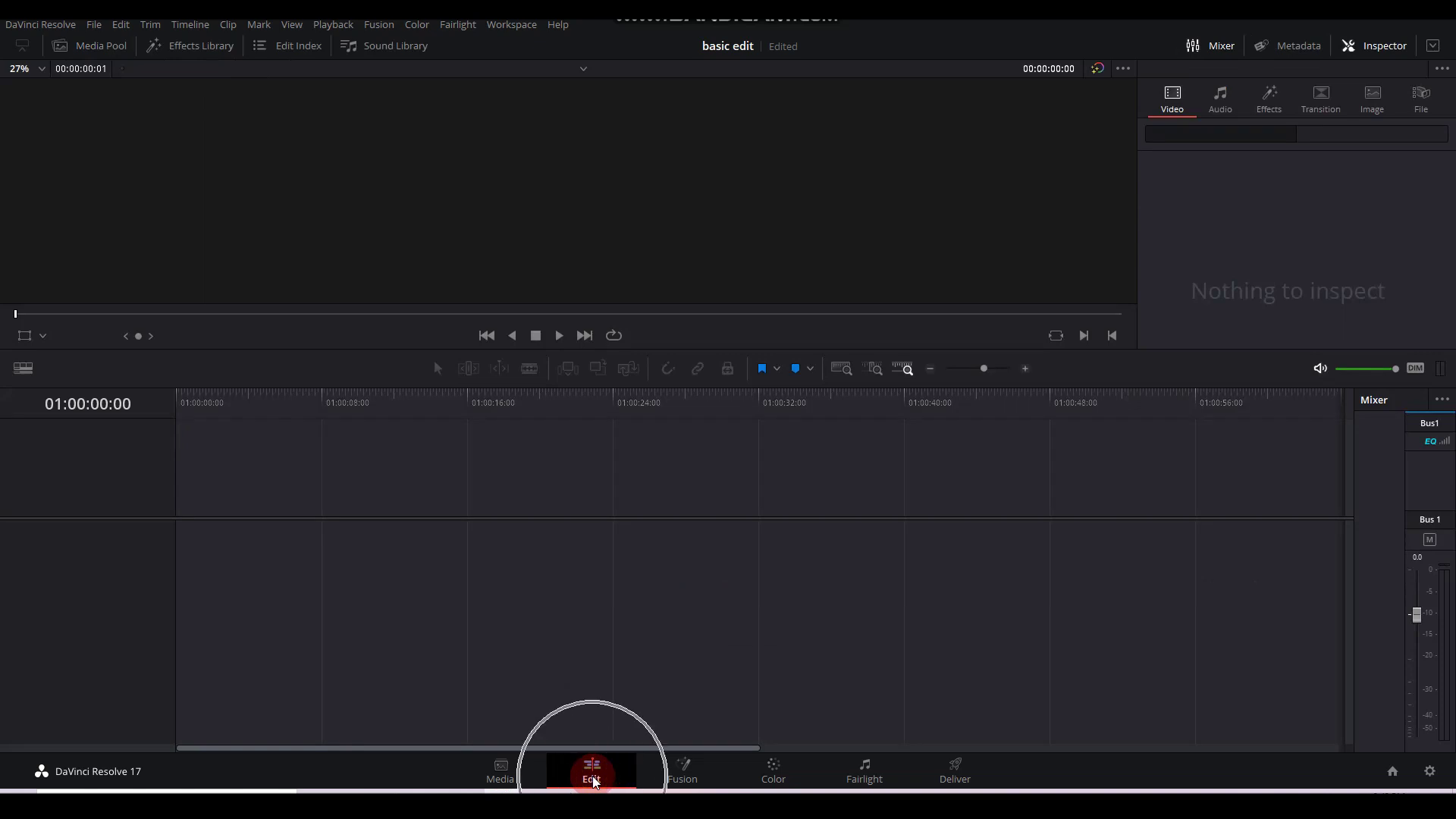
pyautogui.moveTo(379, 480); pyautogui.dragTo(968, 690)
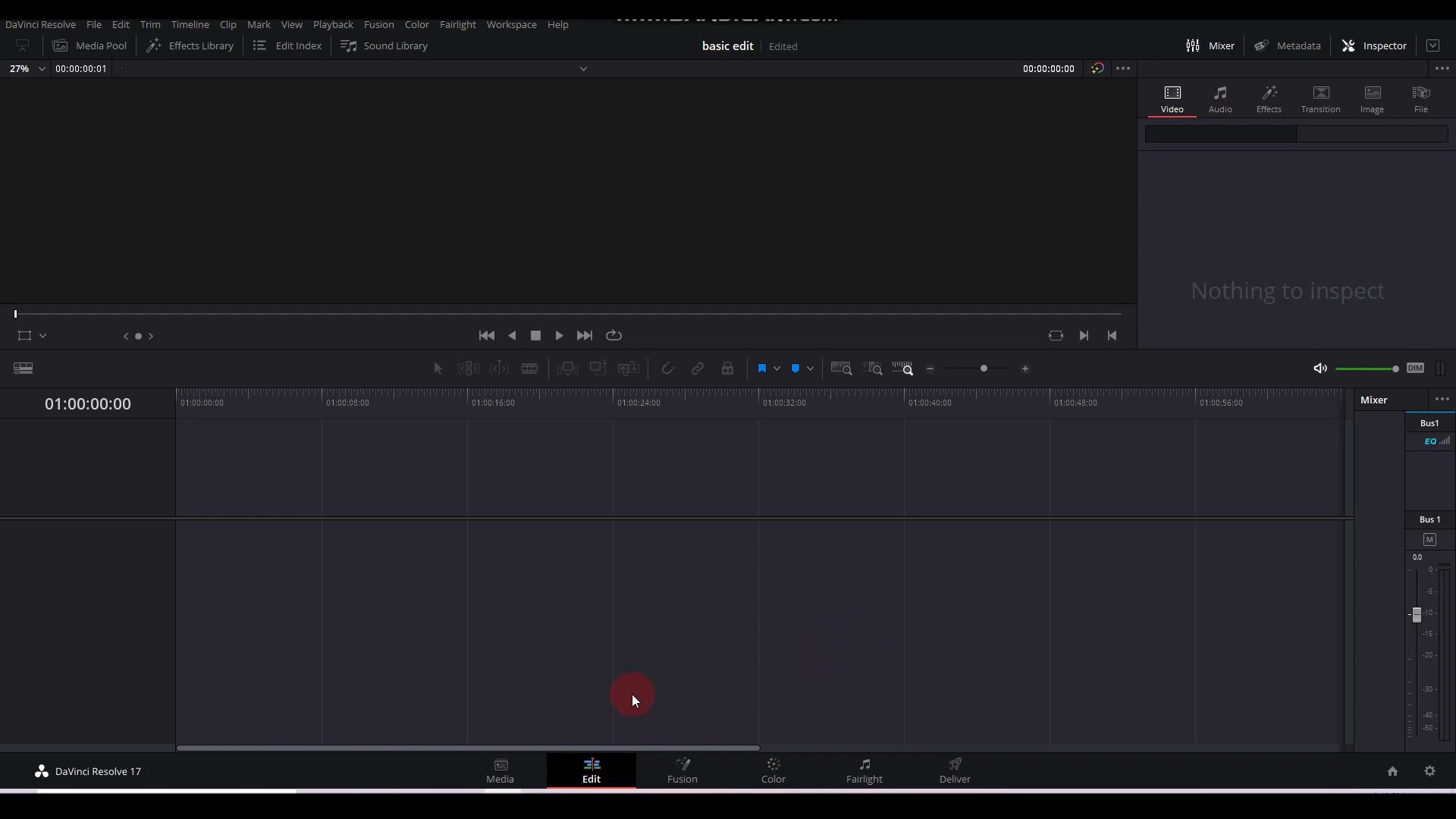
pyautogui.moveTo(544, 512); pyautogui.dragTo(643, 611)
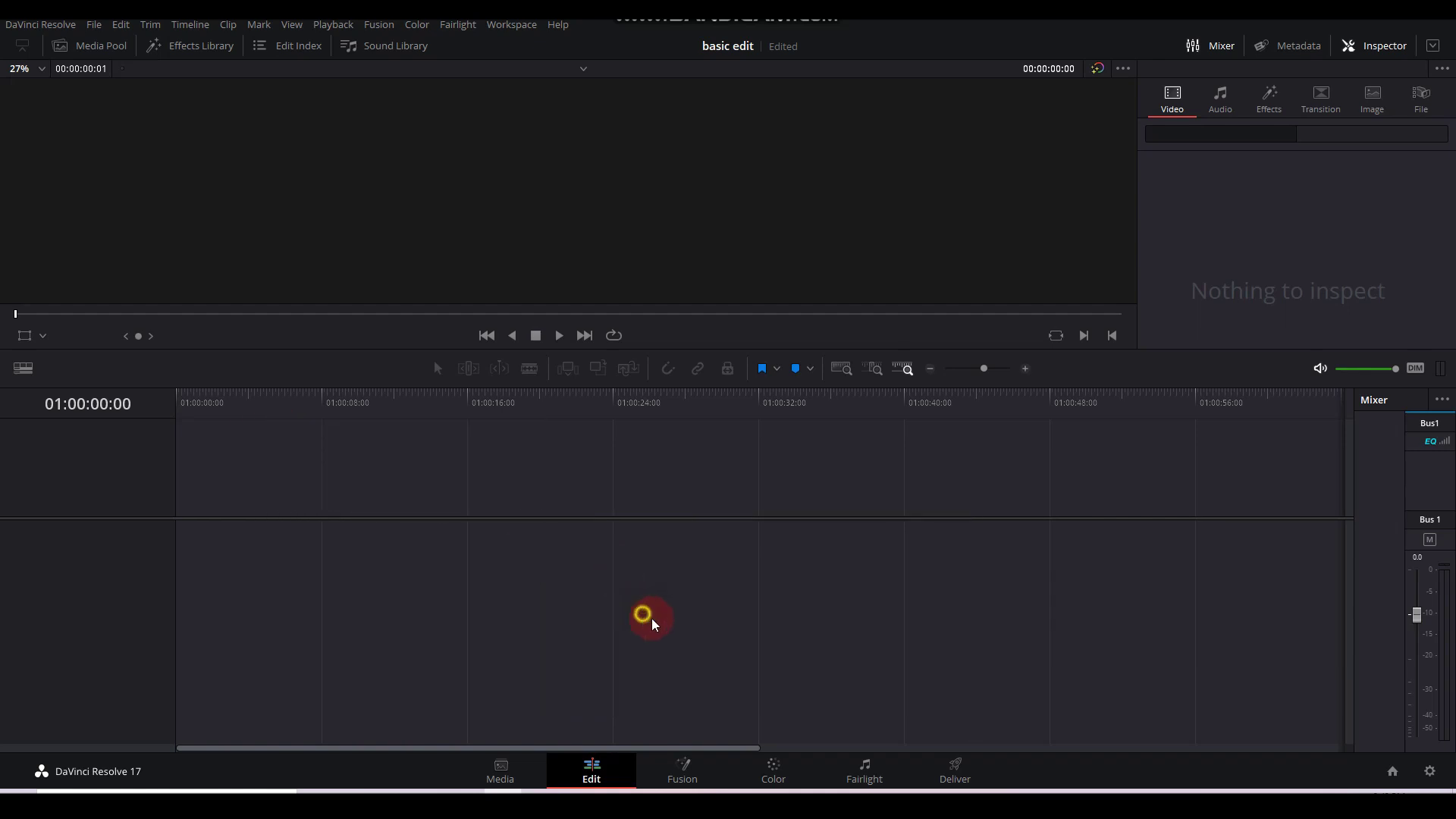
pyautogui.click(680, 775)
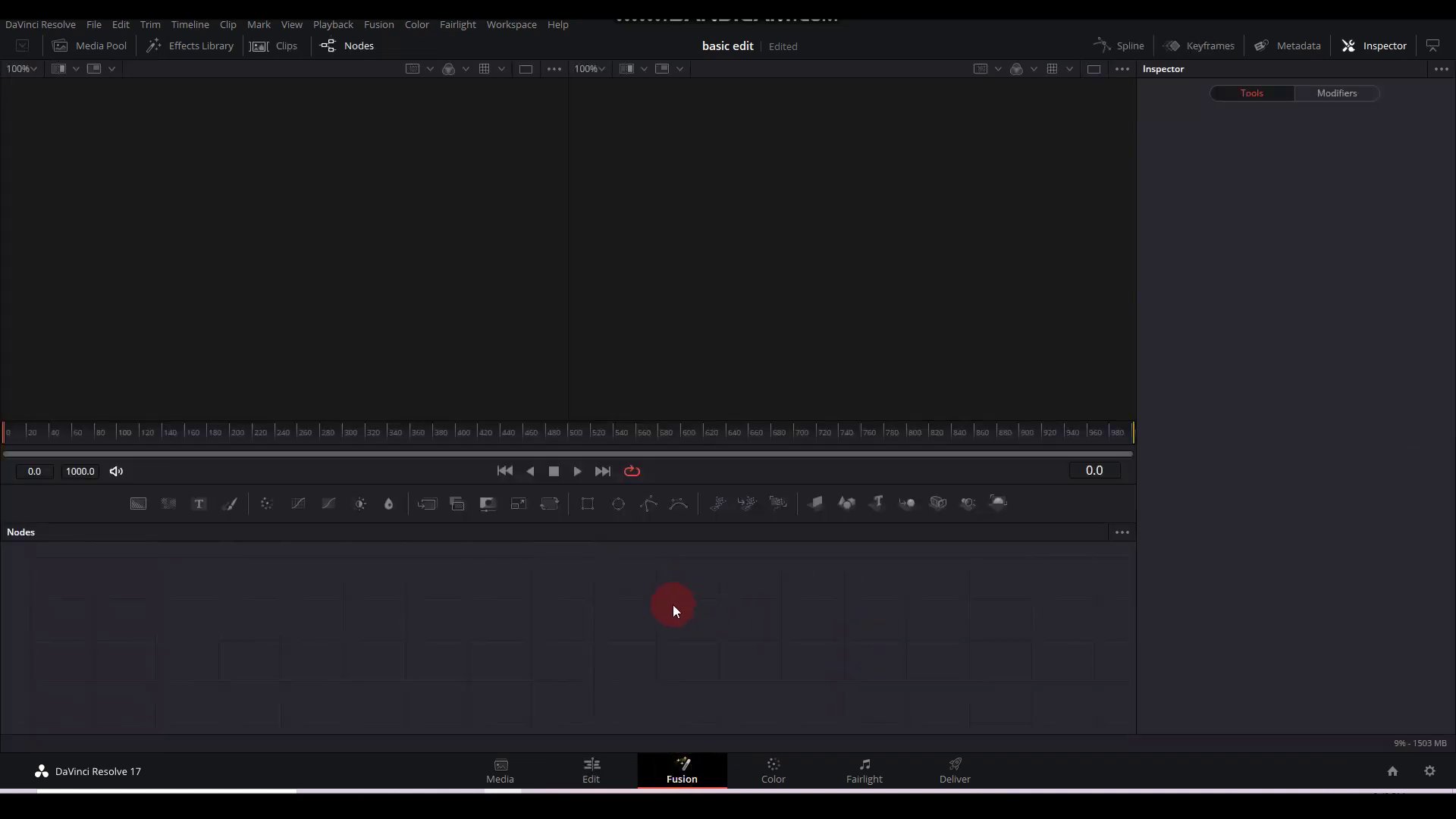
# - Switch to the Color page showing the Primaries colour wheels and empty scopes
pyautogui.moveTo(571, 624); pyautogui.dragTo(646, 643)
pyautogui.moveTo(445, 566)
pyautogui.mouseDown()
pyautogui.moveTo(578, 617)
pyautogui.moveTo(867, 690)
pyautogui.mouseUp()
pyautogui.moveTo(749, 654)
pyautogui.mouseDown()
pyautogui.moveTo(341, 557)
pyautogui.moveTo(726, 671)
pyautogui.mouseUp()
pyautogui.click(784, 772)
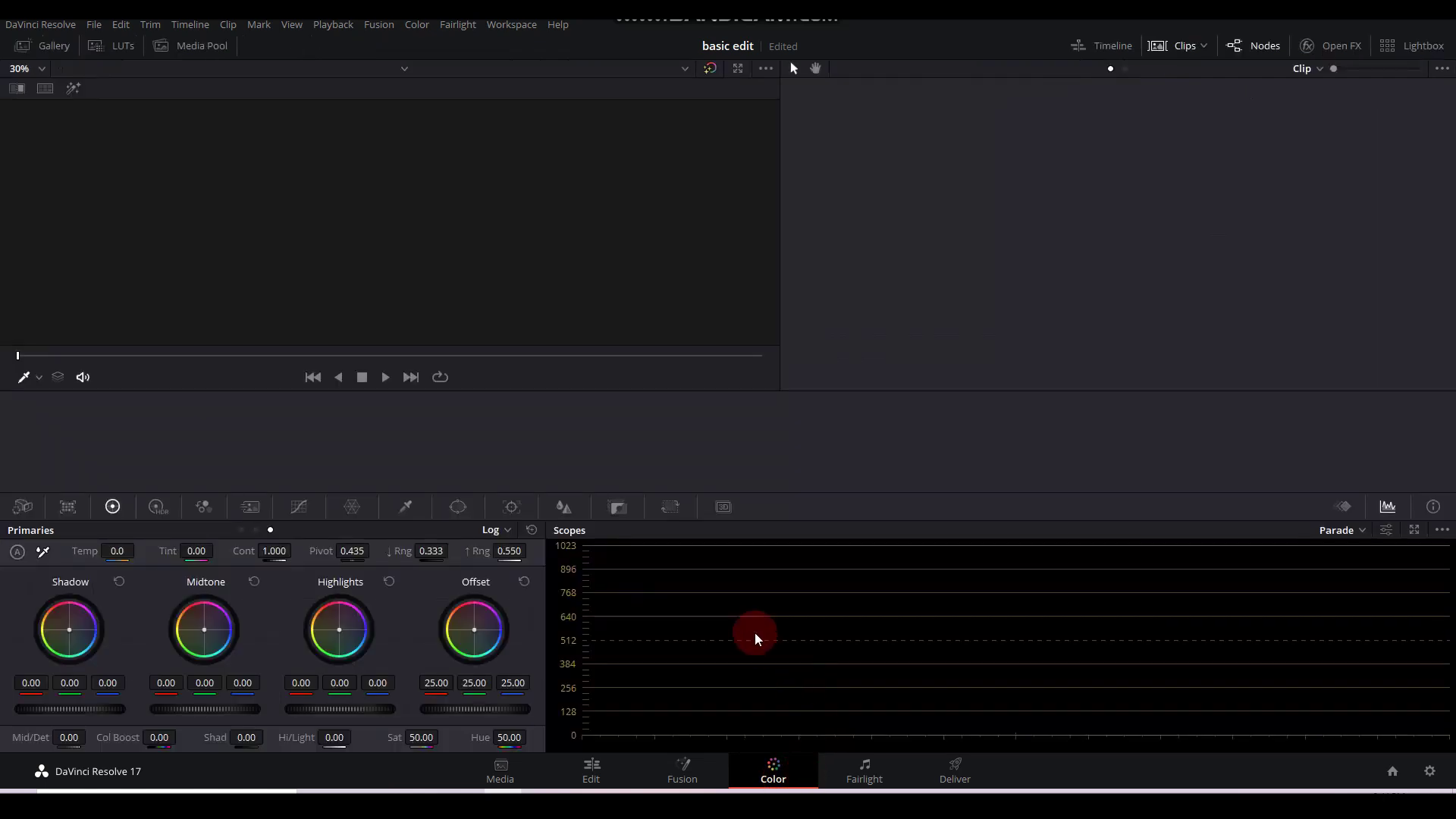
pyautogui.click(812, 442)
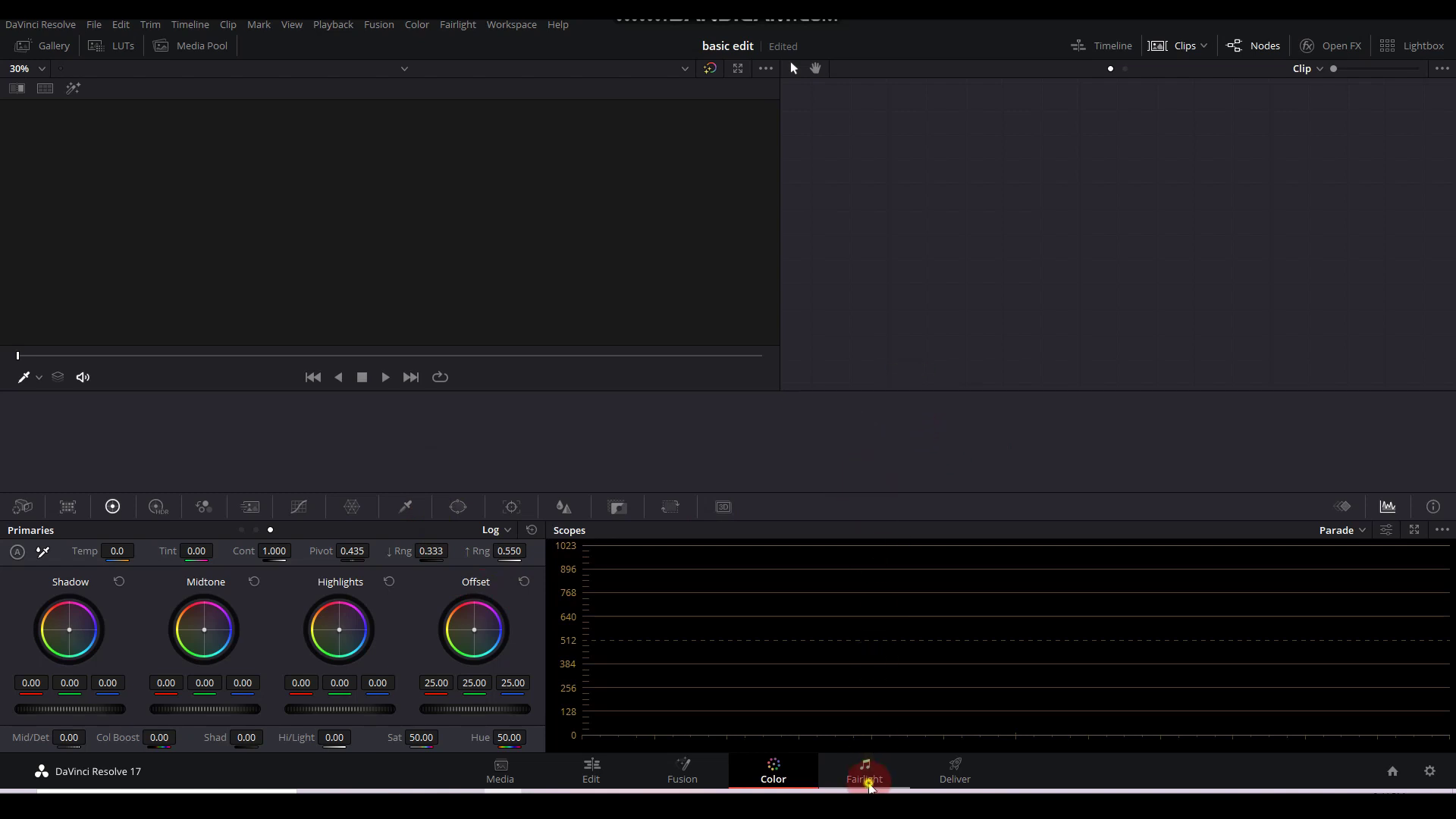
# - Visit the Fairlight and Deliver pages, then return to the Edit page
pyautogui.click(867, 781)
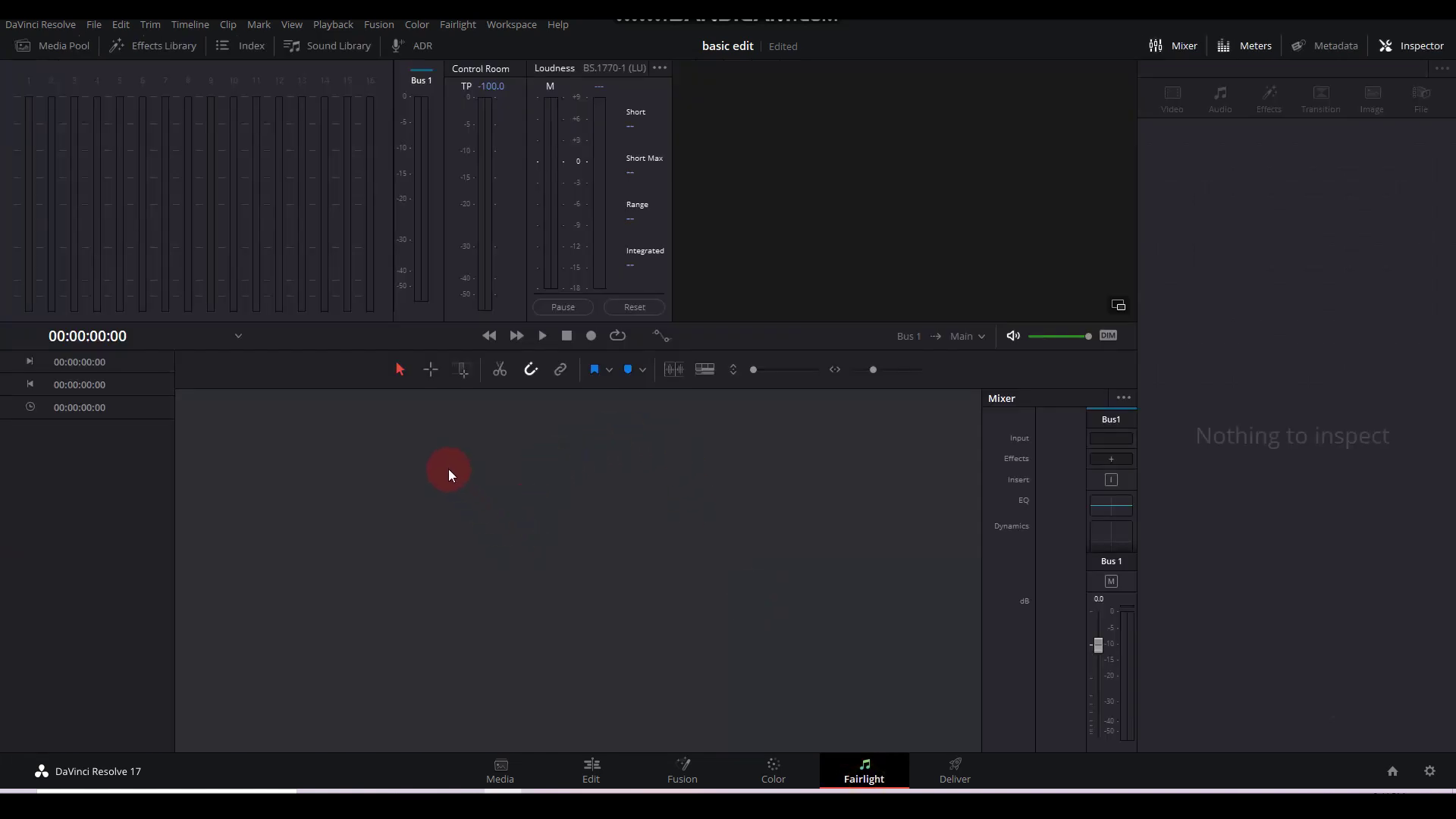
pyautogui.click(432, 440)
pyautogui.click(963, 779)
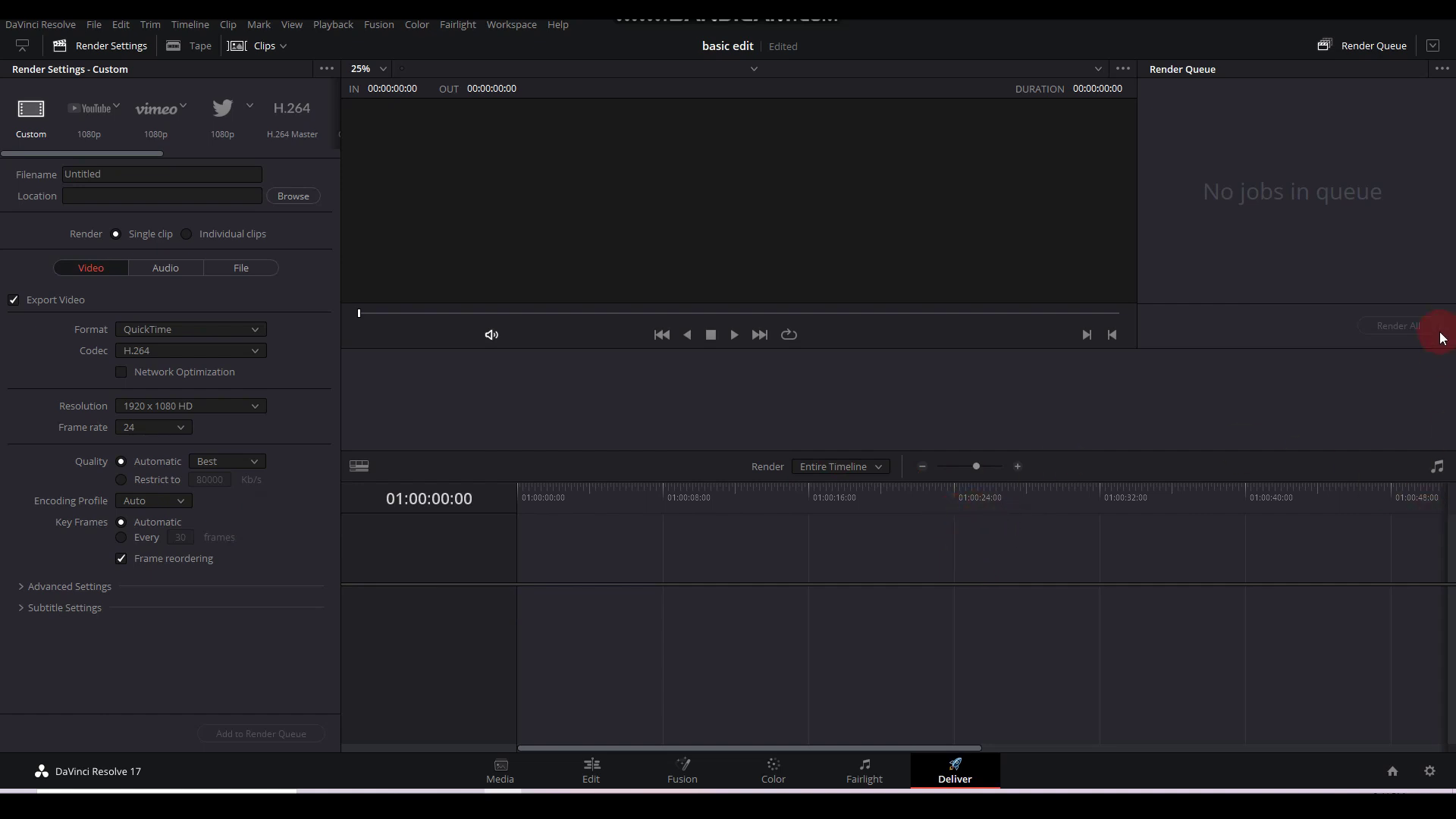
pyautogui.click(593, 770)
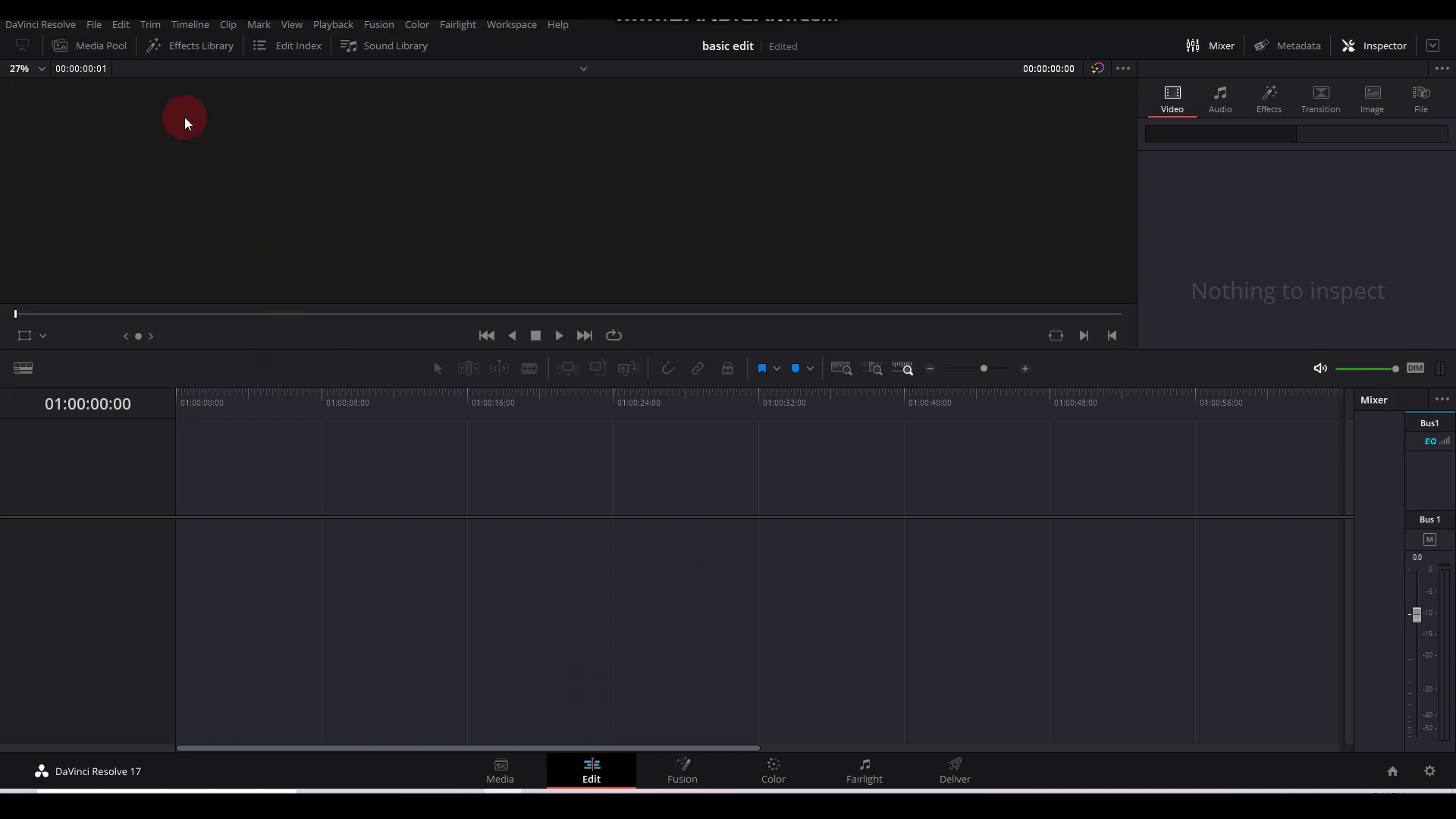
# - Show the media pool and create a bin named 'Video' under Master
pyautogui.click(103, 50)
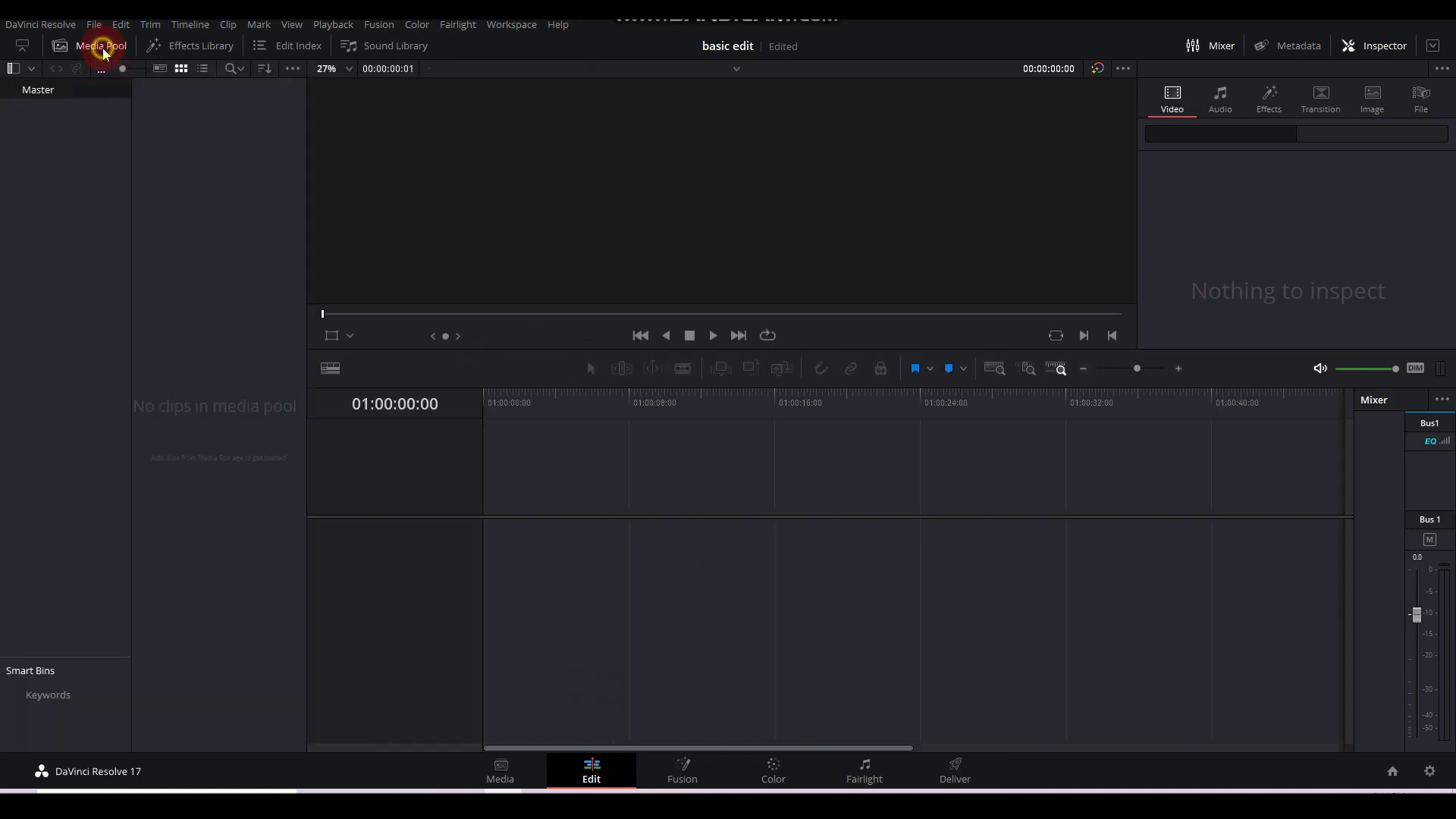
pyautogui.moveTo(195, 139); pyautogui.dragTo(217, 328)
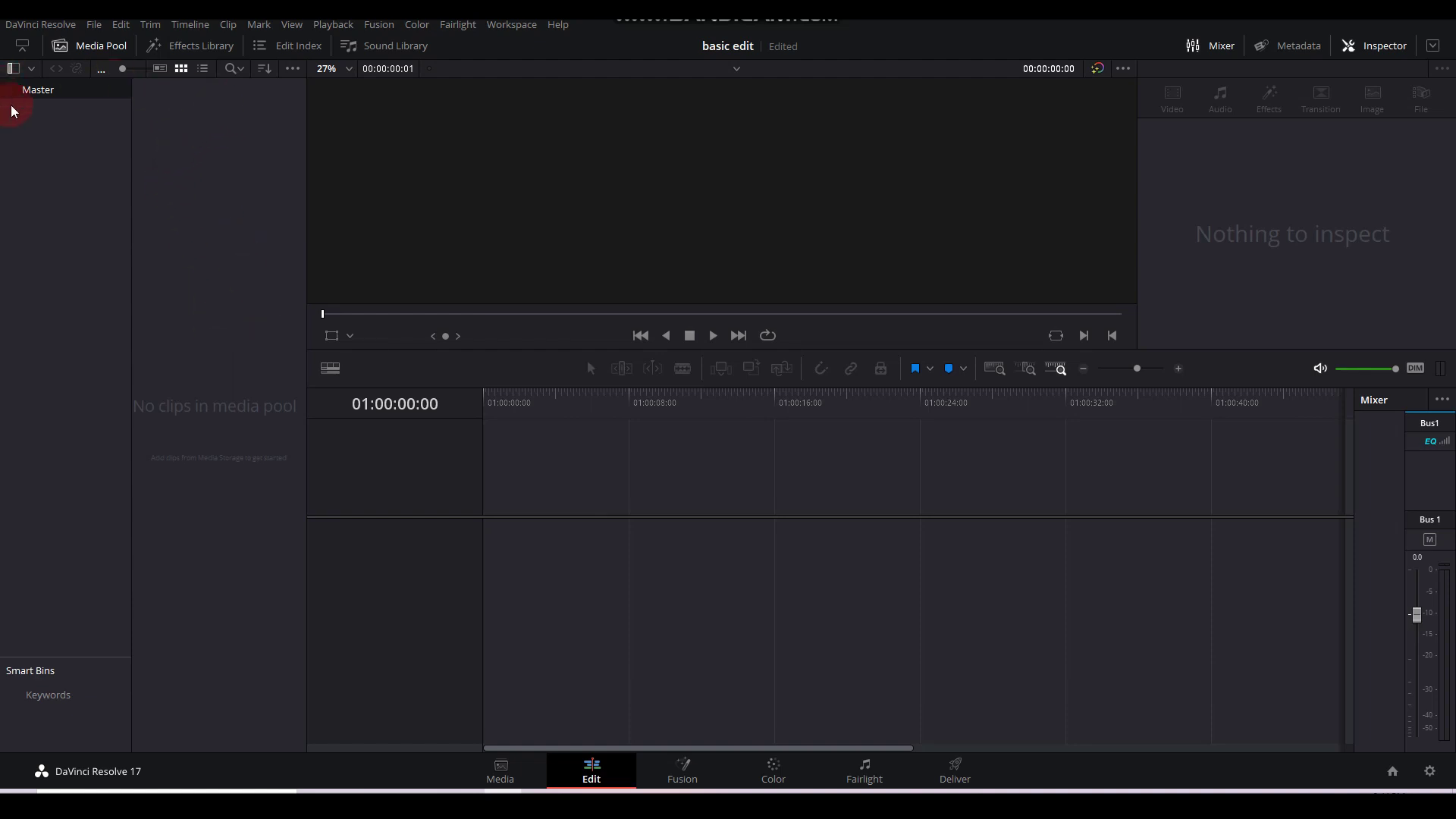
pyautogui.moveTo(160, 148); pyautogui.dragTo(273, 455)
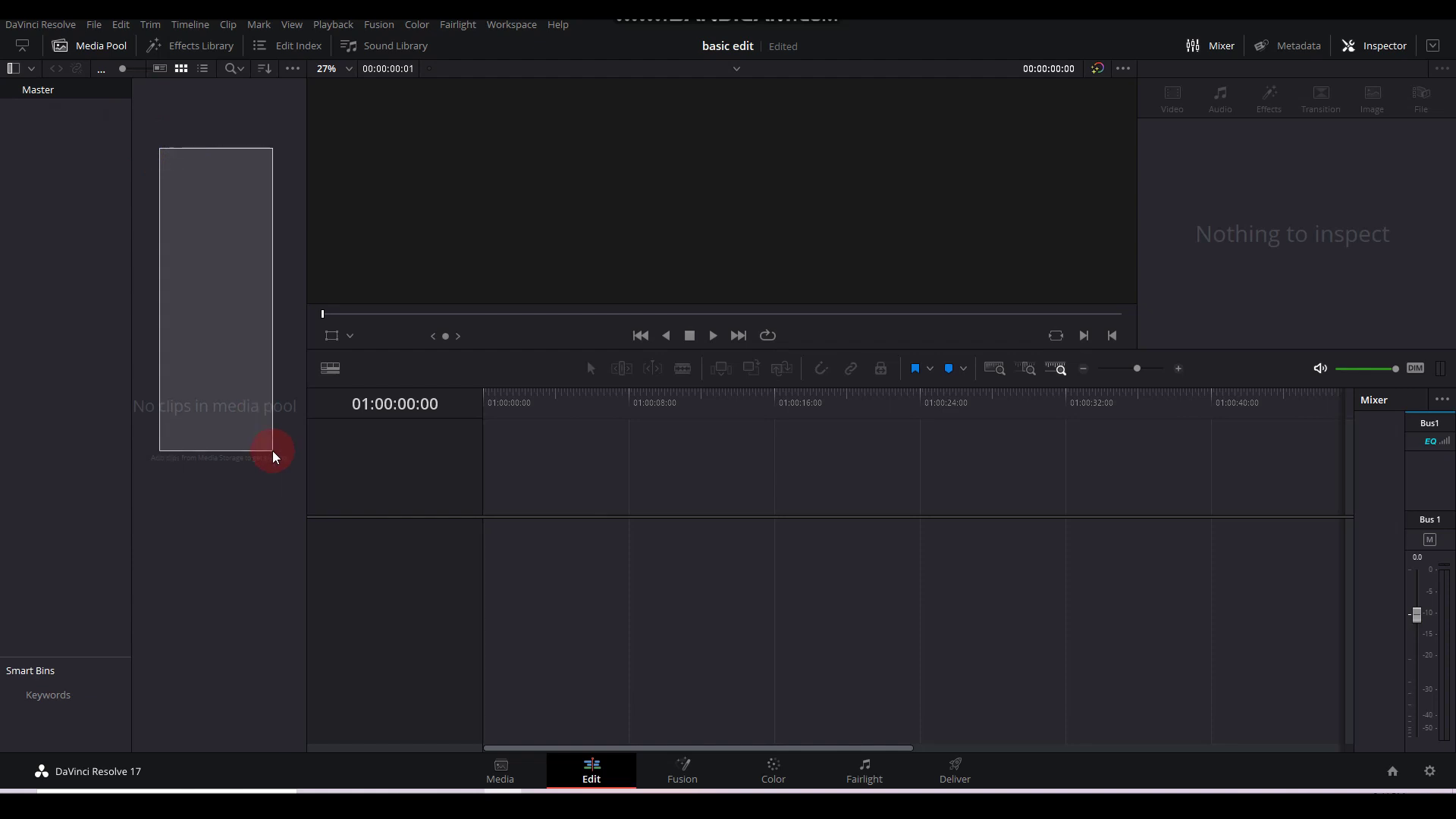
pyautogui.rightClick(32, 126)
pyautogui.click(68, 132)
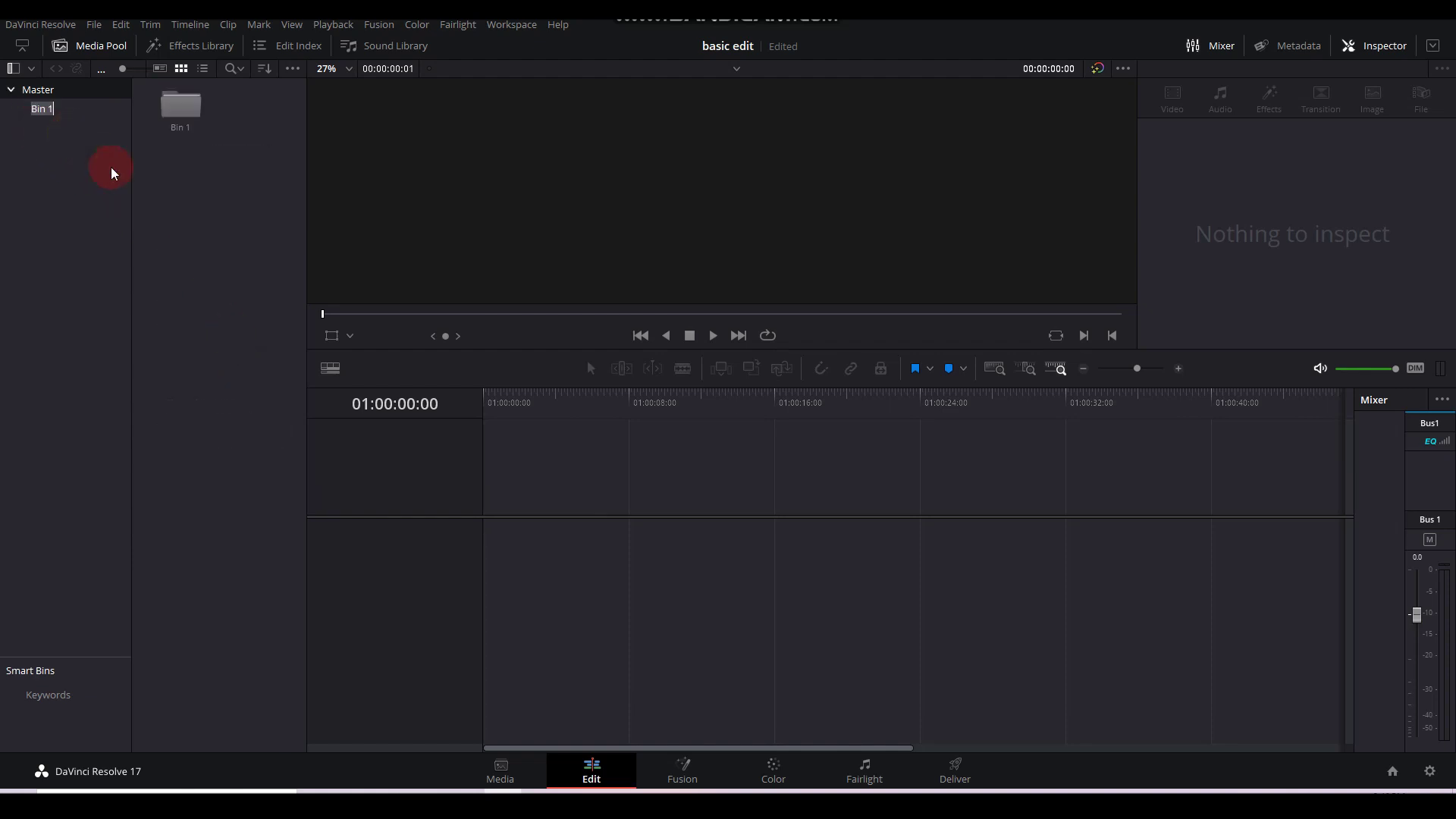
pyautogui.write('Videp')
pyautogui.press('BackSpace')
pyautogui.write('o')
pyautogui.click(42, 156)
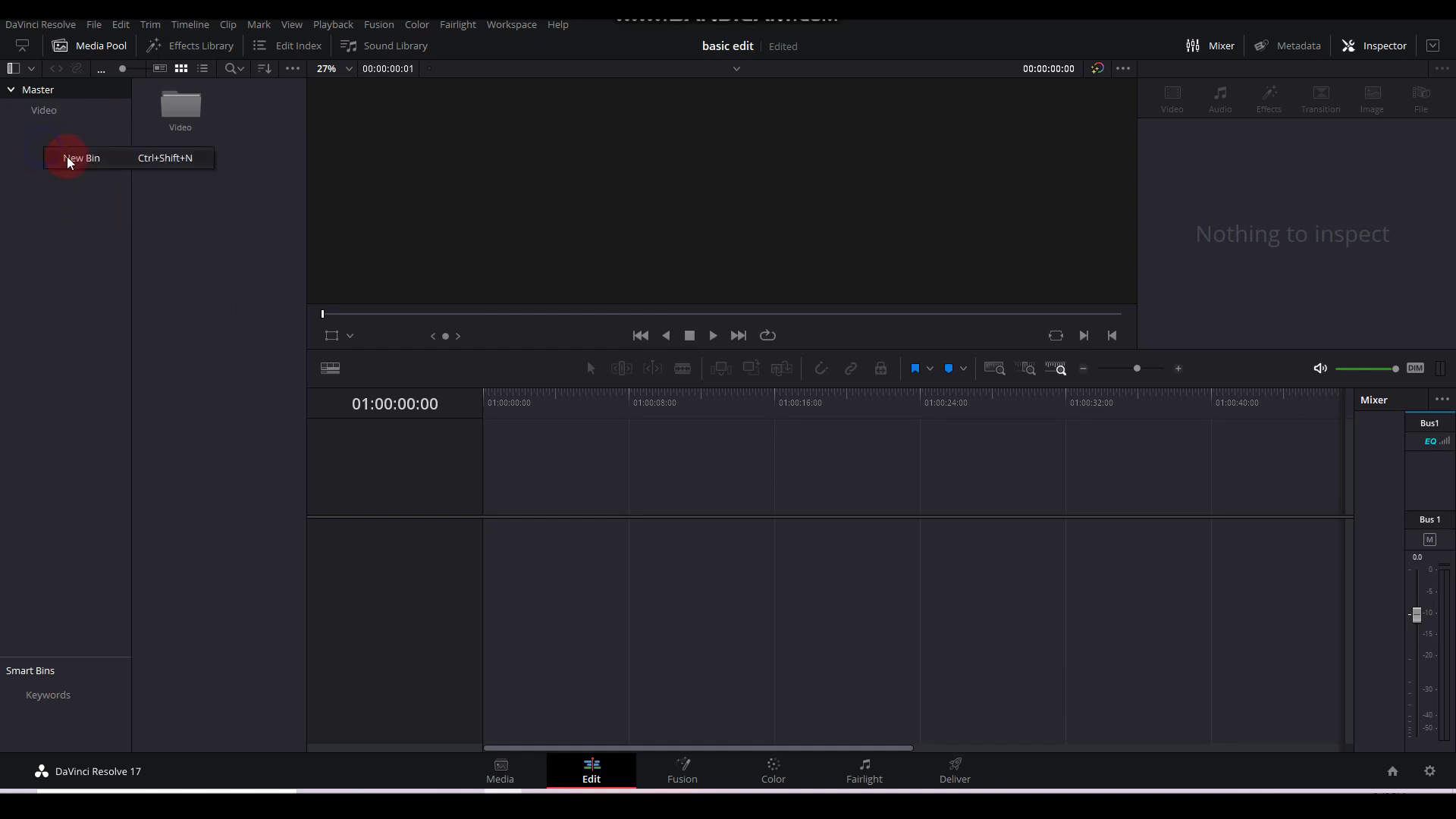
# - Add two more bins under Master named 'Songs' and 'SFX'
pyautogui.click(66, 152)
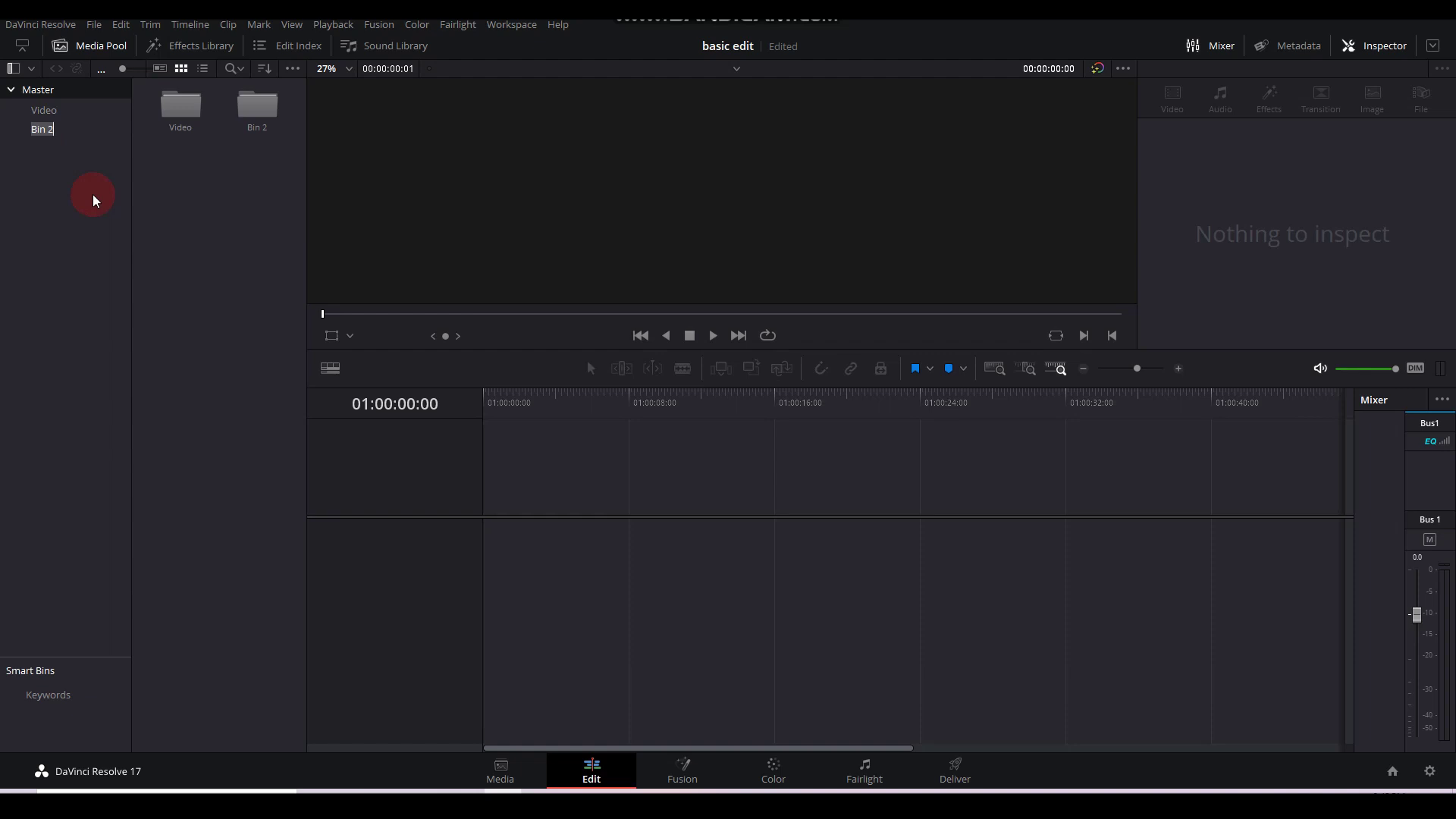
pyautogui.write('Songs')
pyautogui.click(95, 199)
pyautogui.rightClick(49, 175)
pyautogui.click(55, 183)
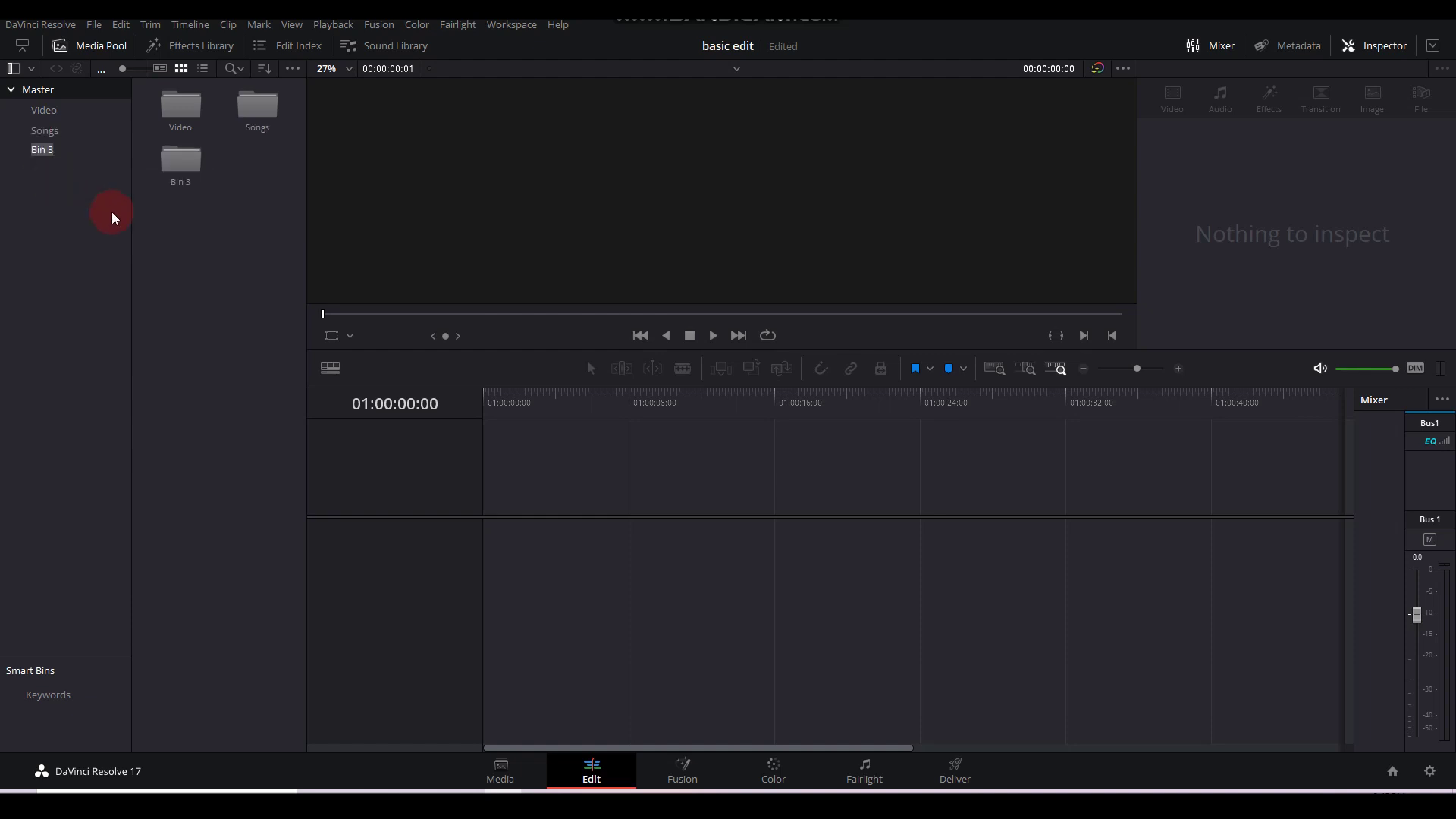
pyautogui.write('SFX')
pyautogui.press('Return')
pyautogui.click(8, 190)
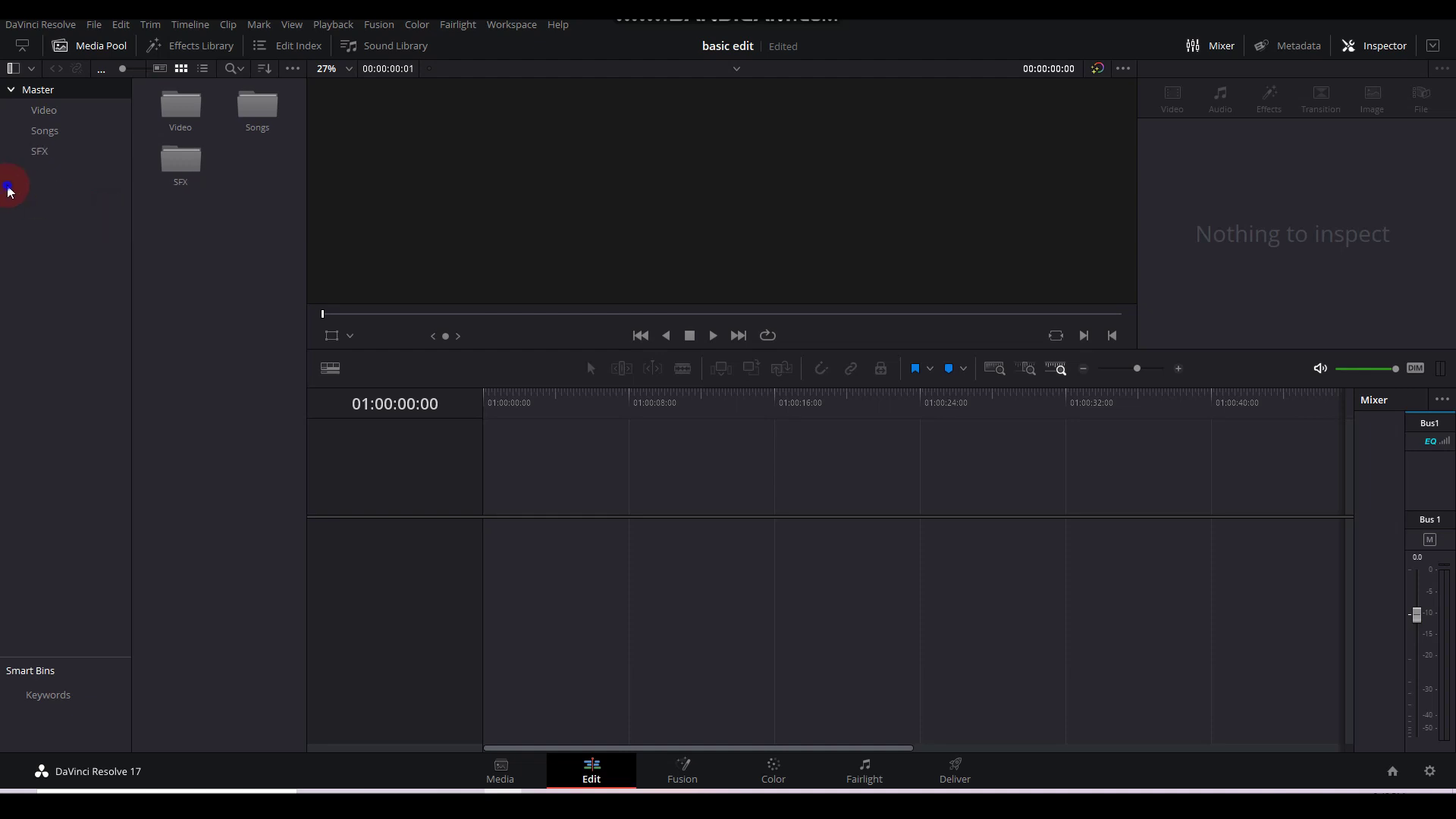
pyautogui.click(65, 180)
pyautogui.rightClick(26, 185)
pyautogui.click(26, 182)
# - Bring up the Create New Timeline dialog from the media pool's Timelines menu
pyautogui.rightClick(242, 161)
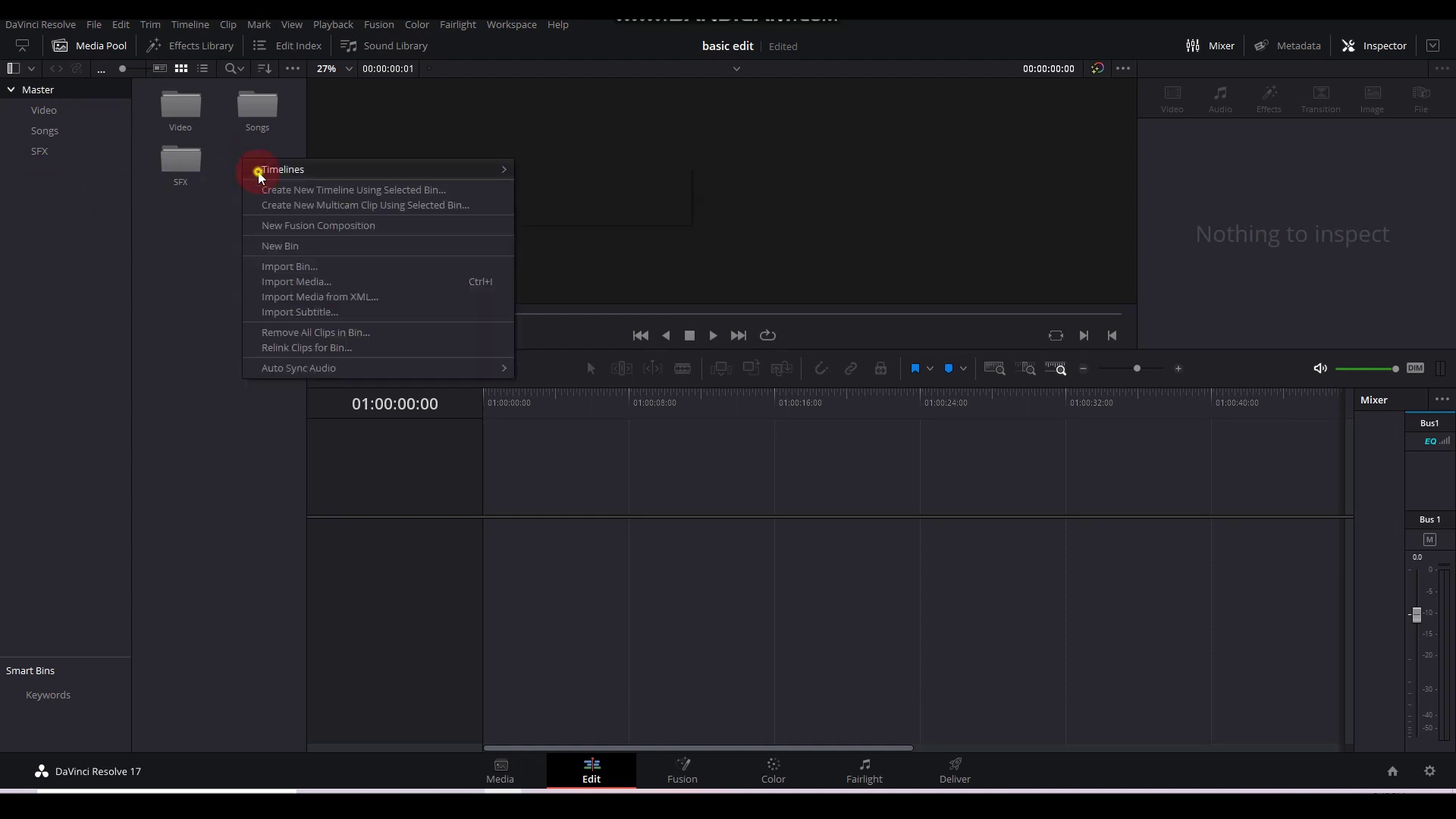
pyautogui.moveTo(488, 169)
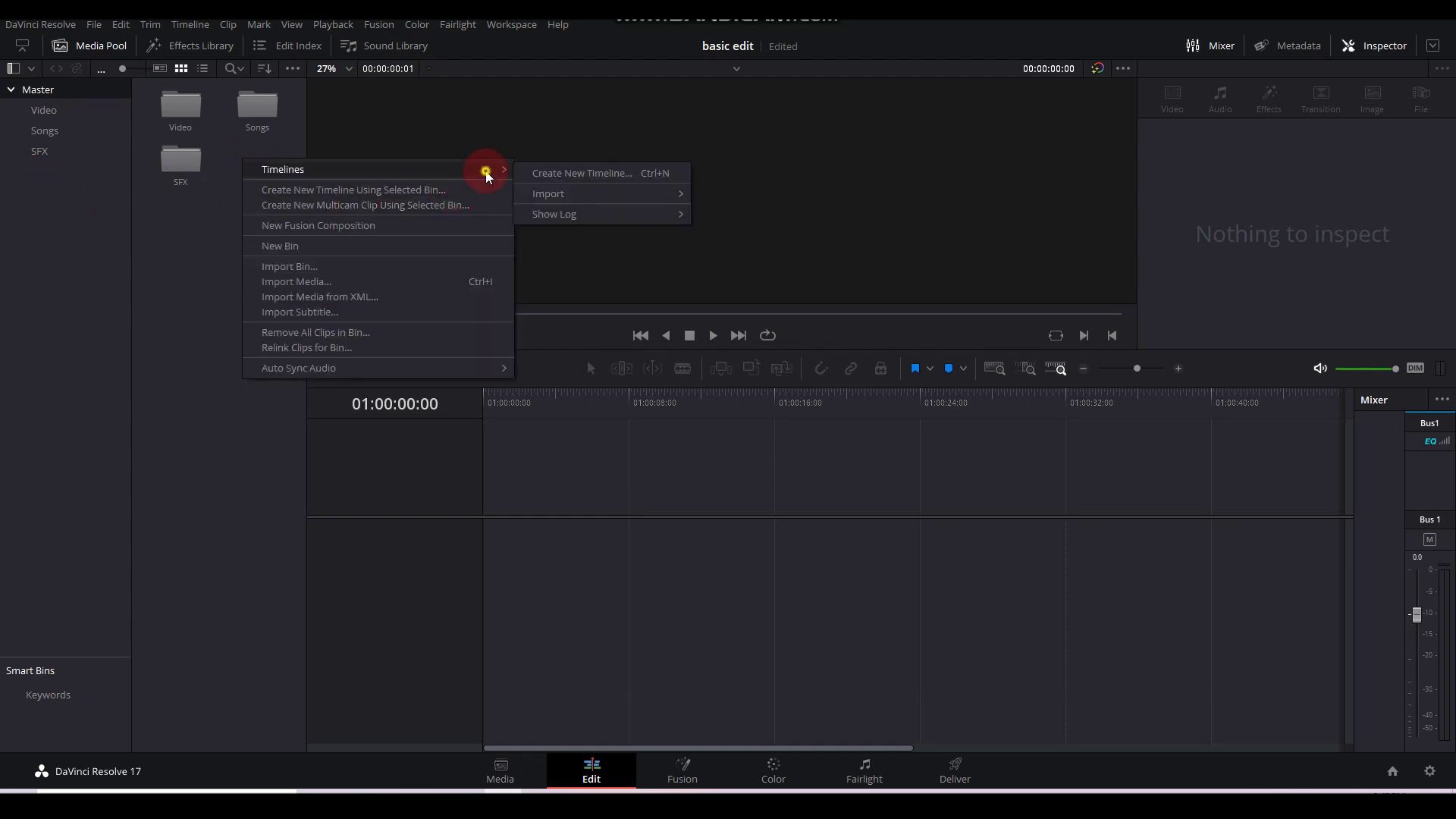
pyautogui.click(641, 173)
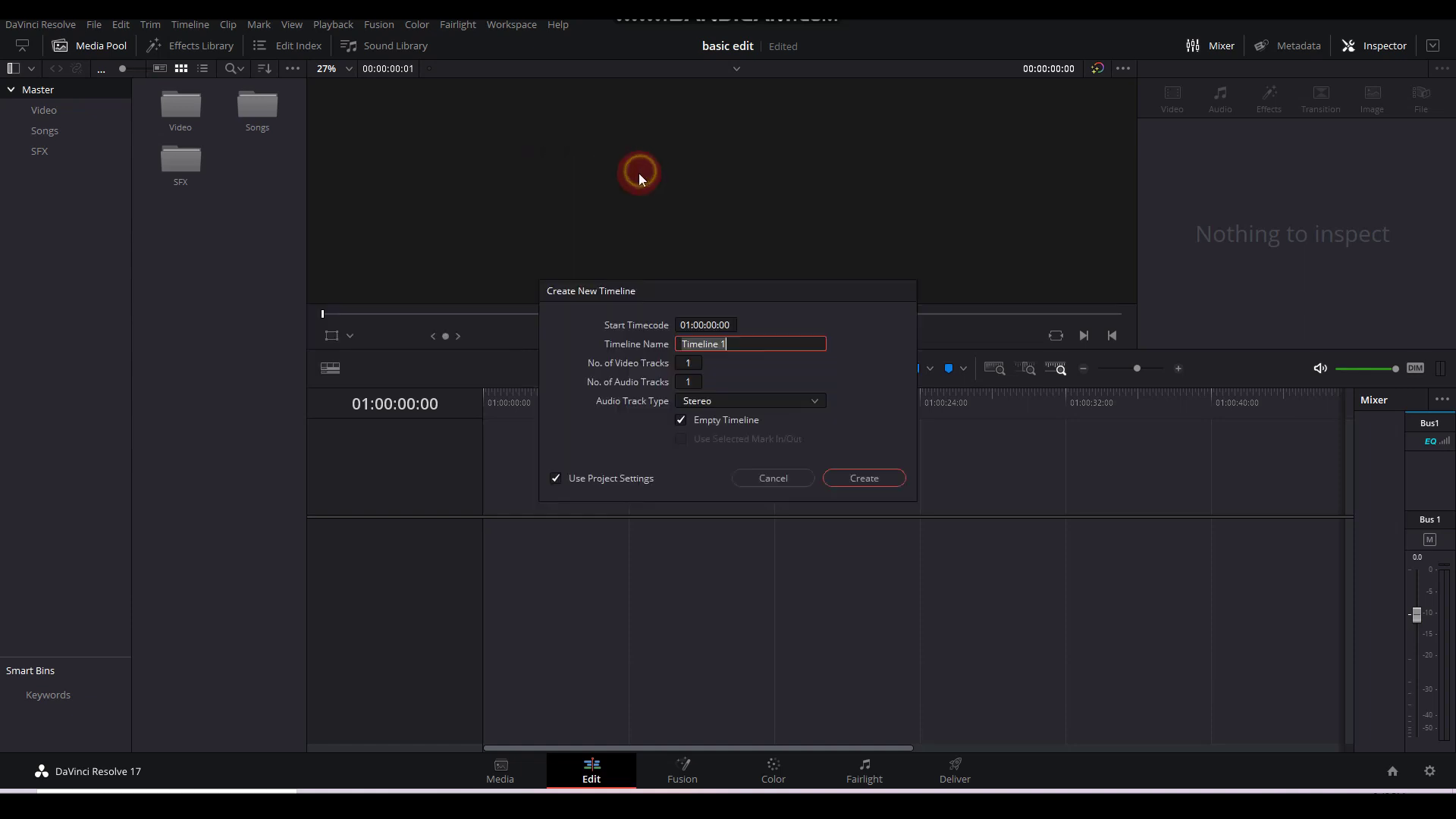
# - Create Timeline 1 with default settings and open the Video bin
pyautogui.click(862, 479)
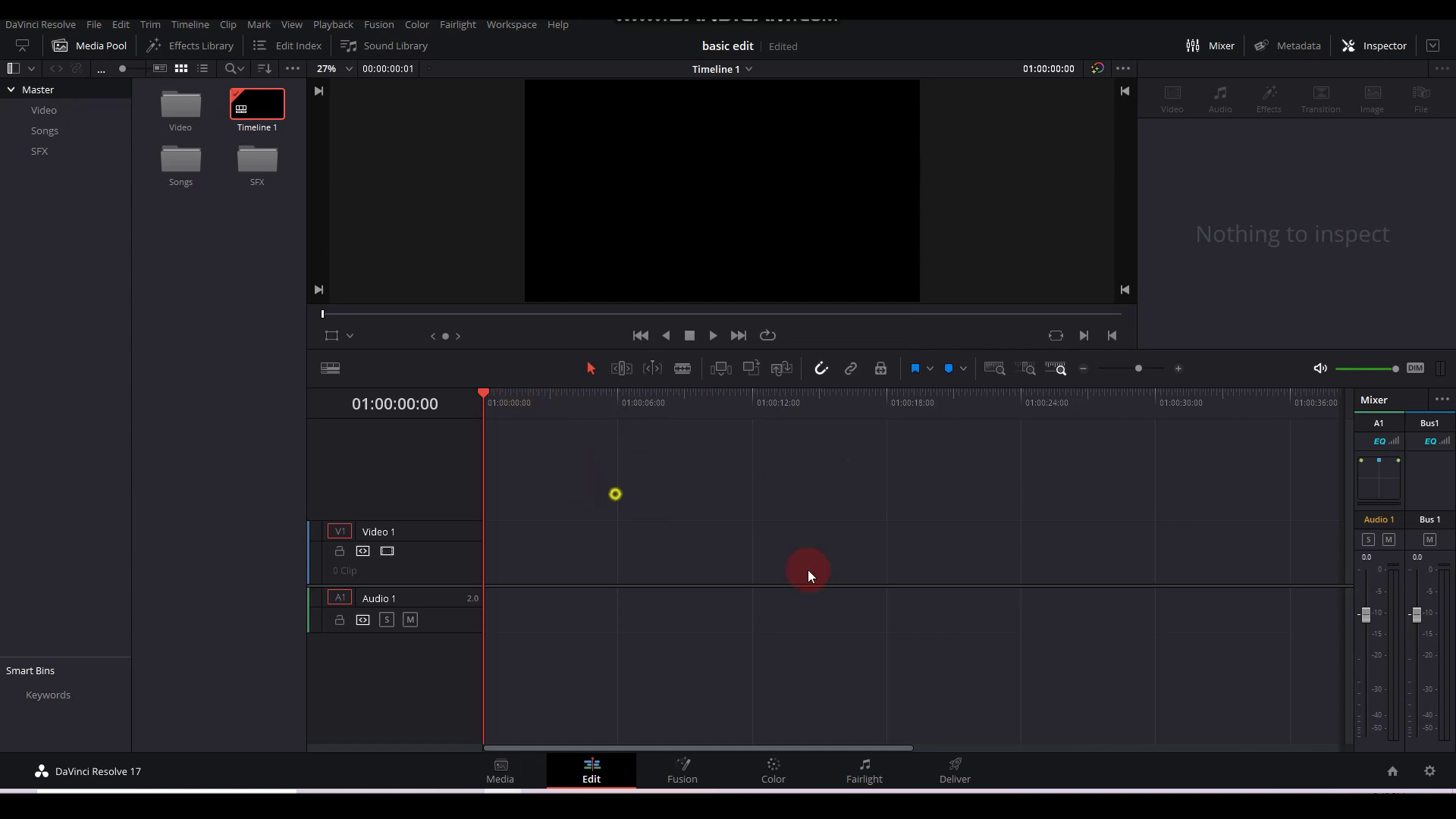
pyautogui.moveTo(578, 478); pyautogui.dragTo(793, 673)
pyautogui.click(201, 237)
pyautogui.click(176, 103)
pyautogui.doubleClick(179, 110)
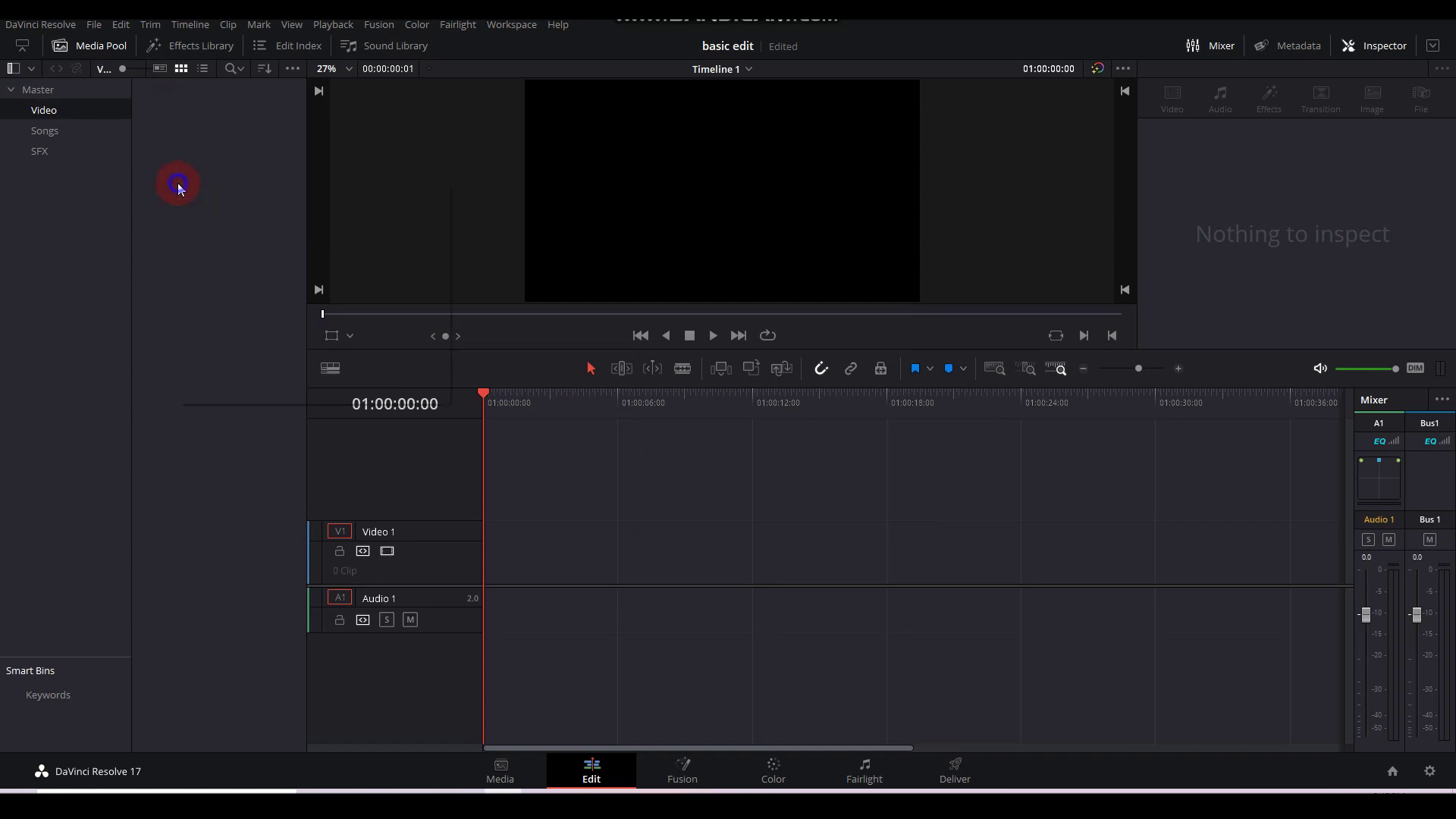
# - Import the six IMG clips from Desktop > Basic Edit into the Video bin and select them
pyautogui.rightClick(179, 186)
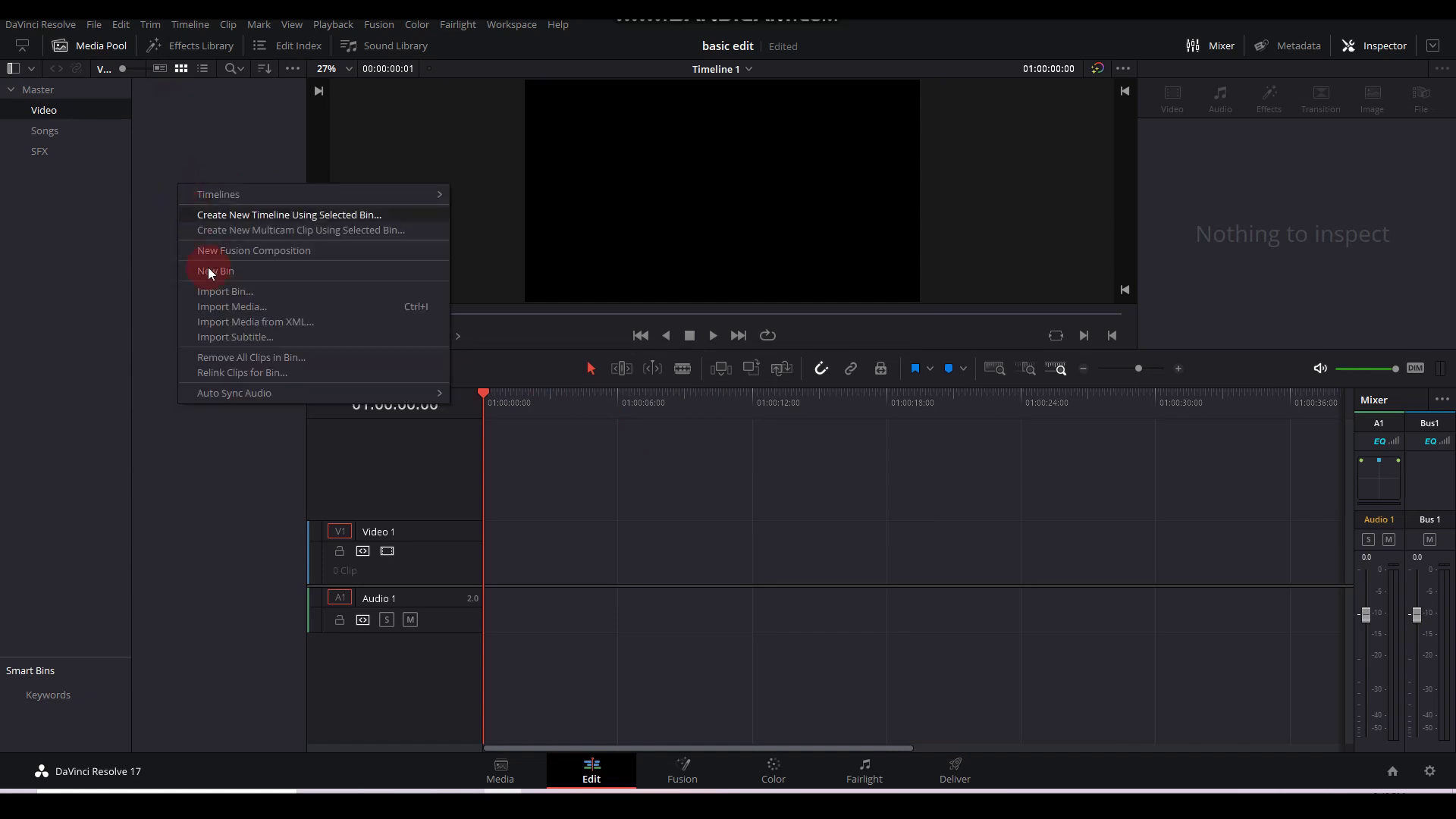
pyautogui.click(409, 313)
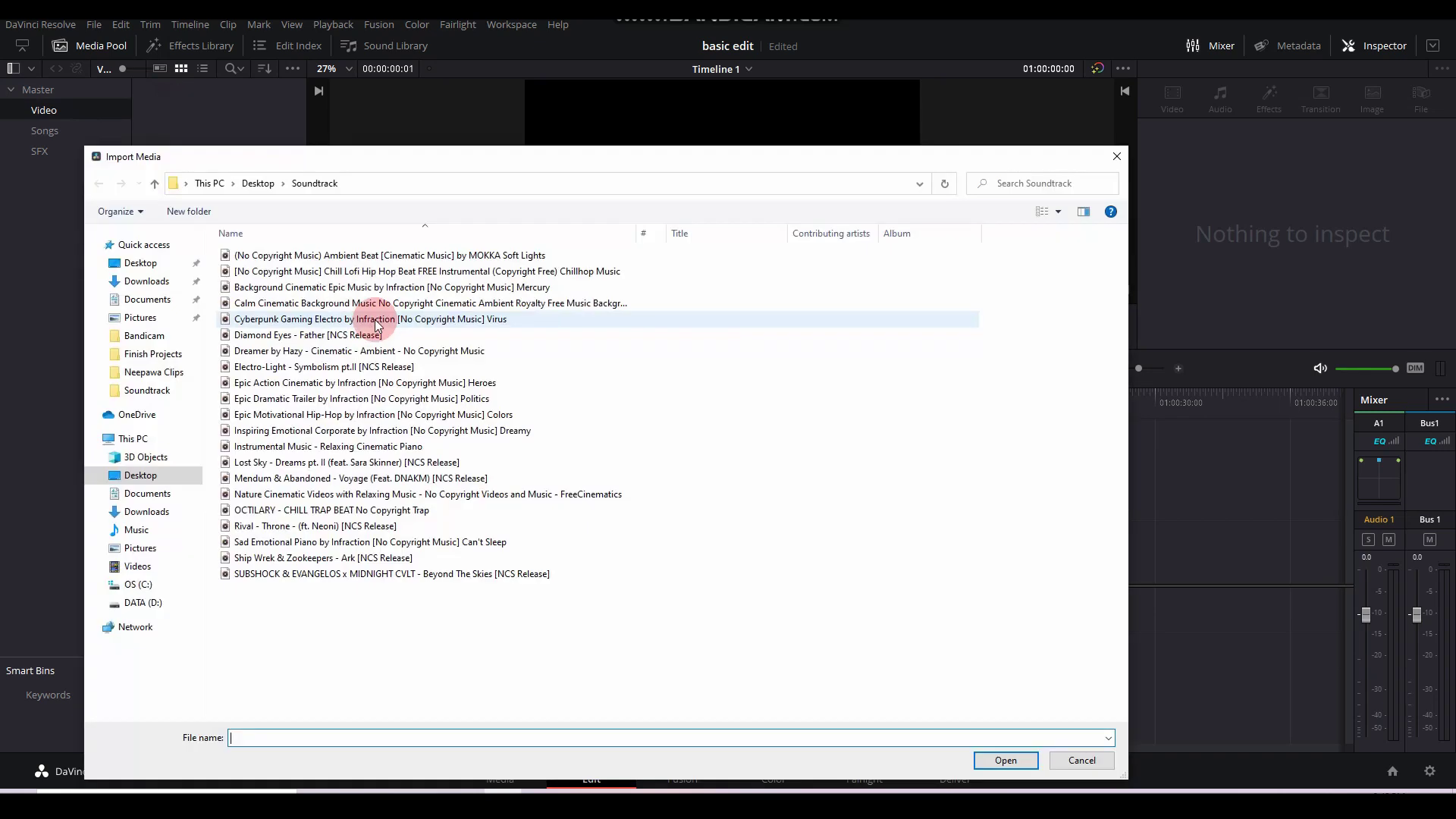
pyautogui.click(130, 262)
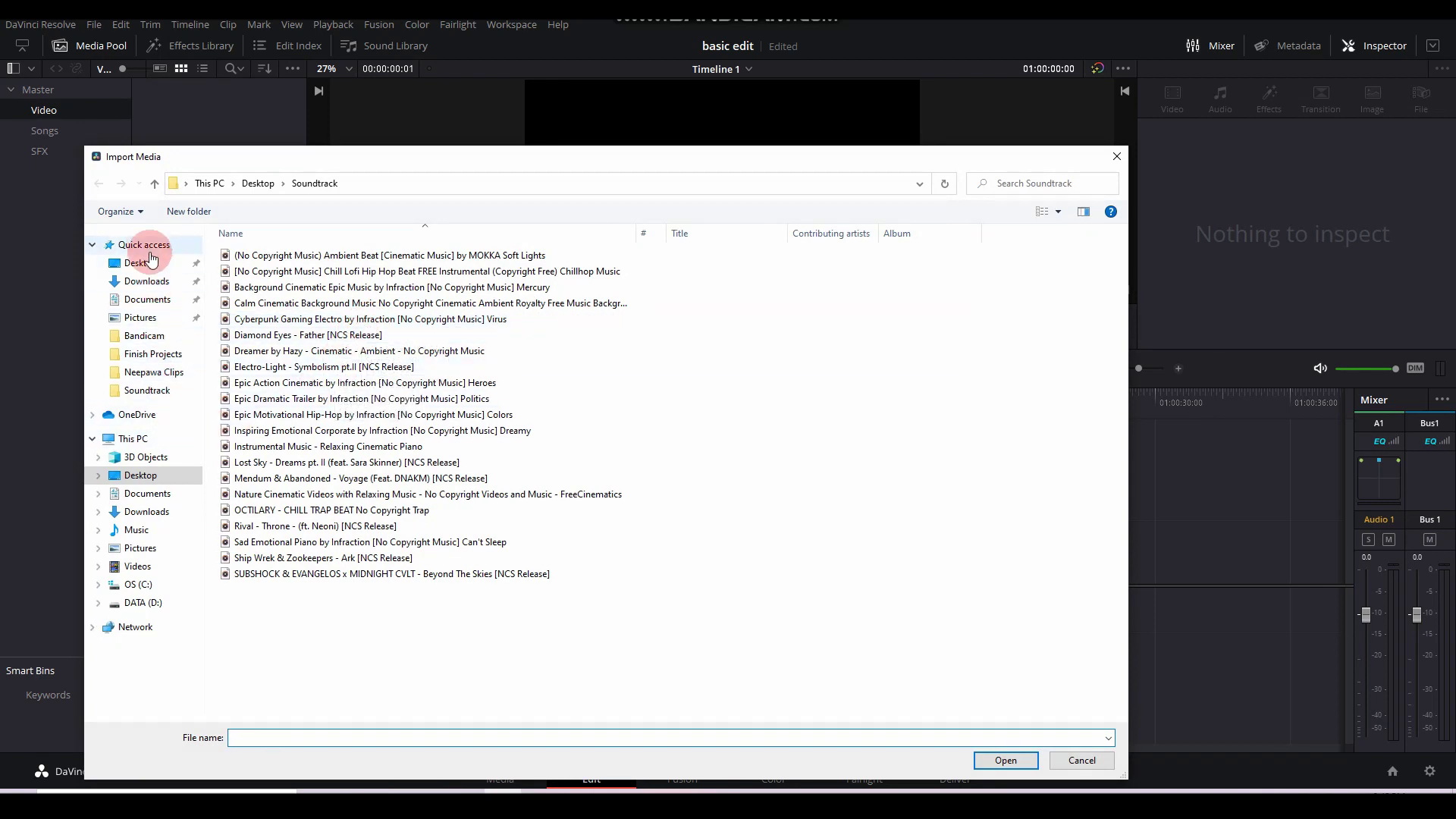
pyautogui.doubleClick(258, 284)
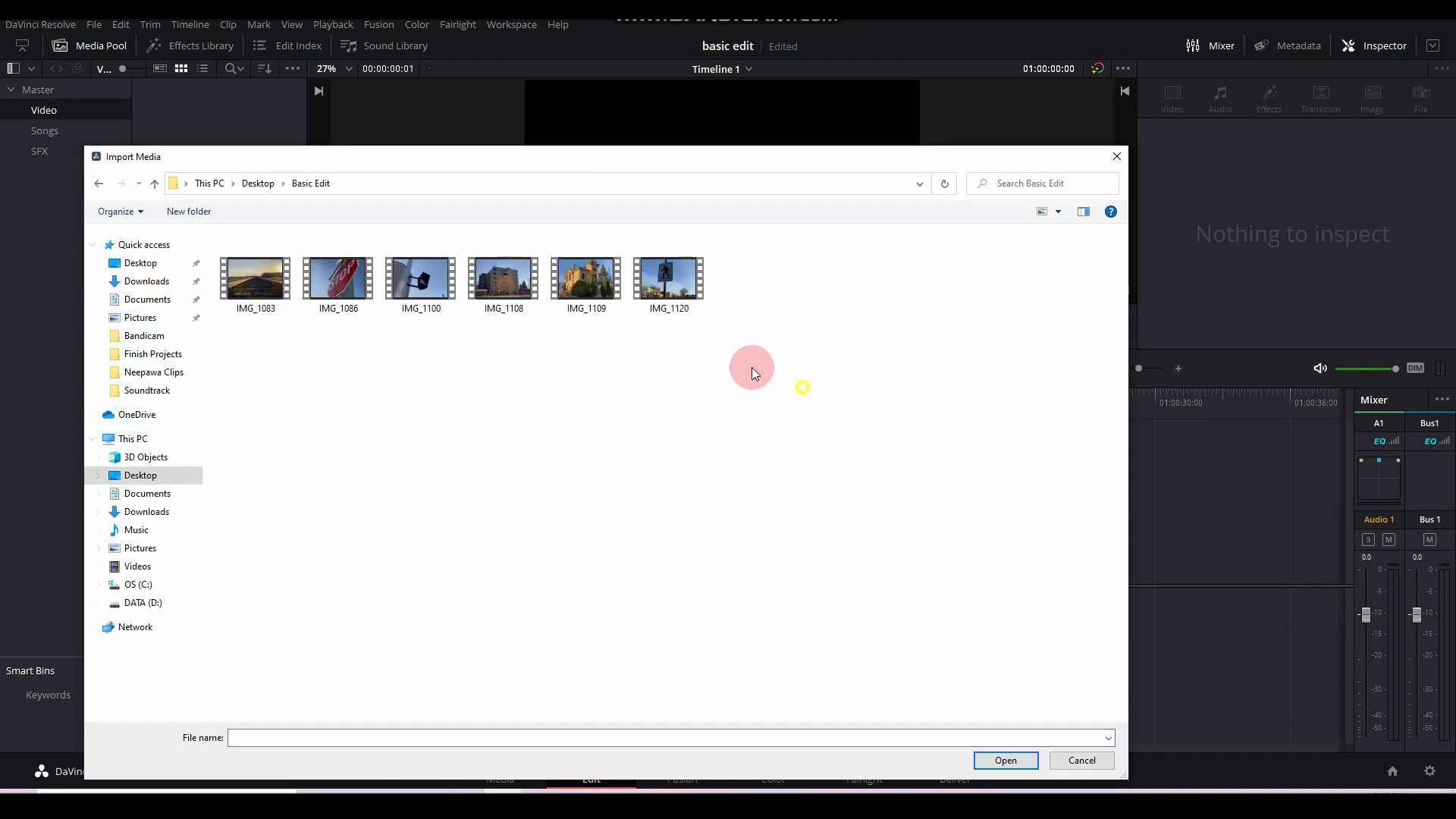
pyautogui.moveTo(800, 386); pyautogui.dragTo(189, 253)
pyautogui.click(998, 769)
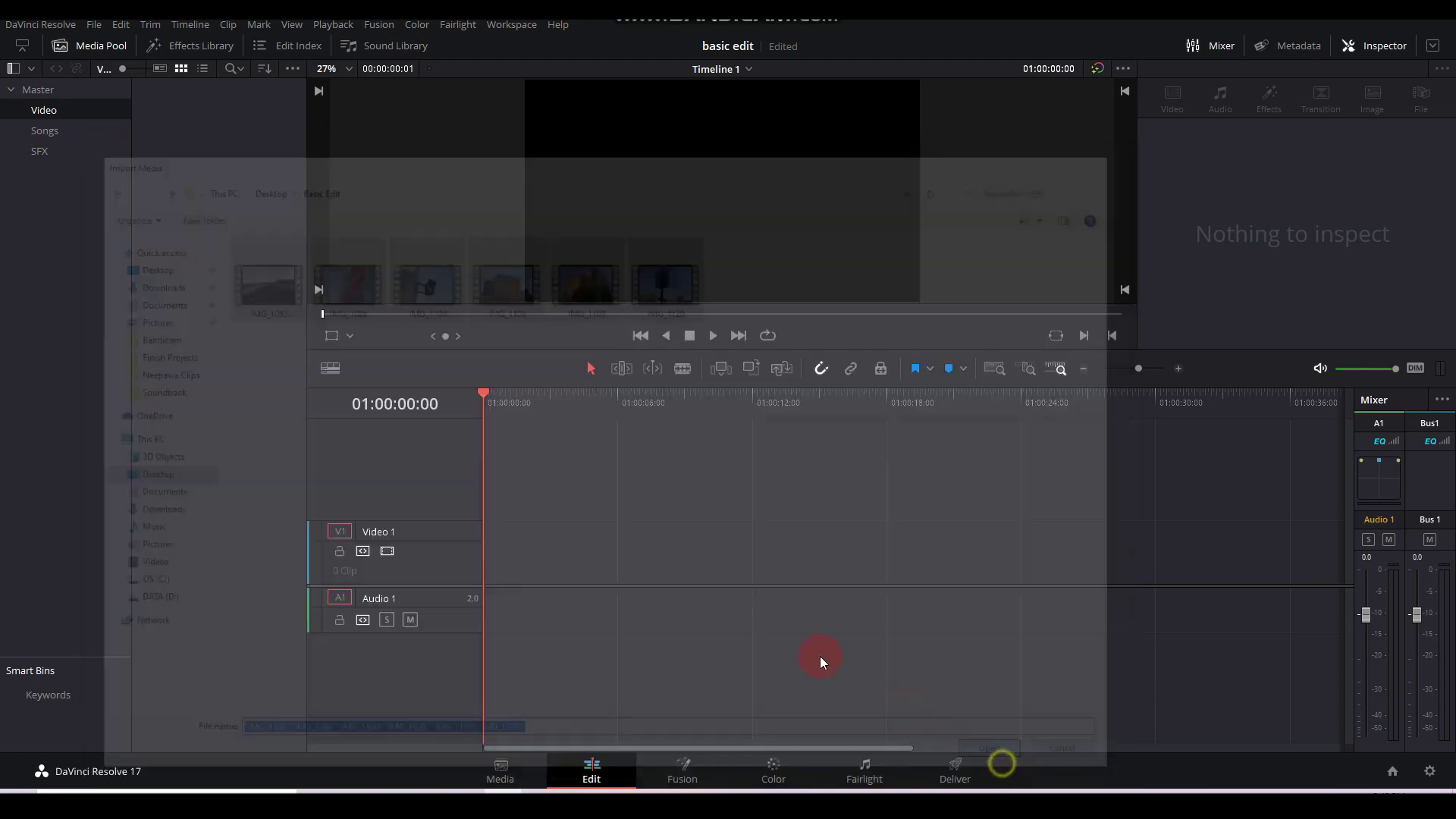
pyautogui.click(198, 133)
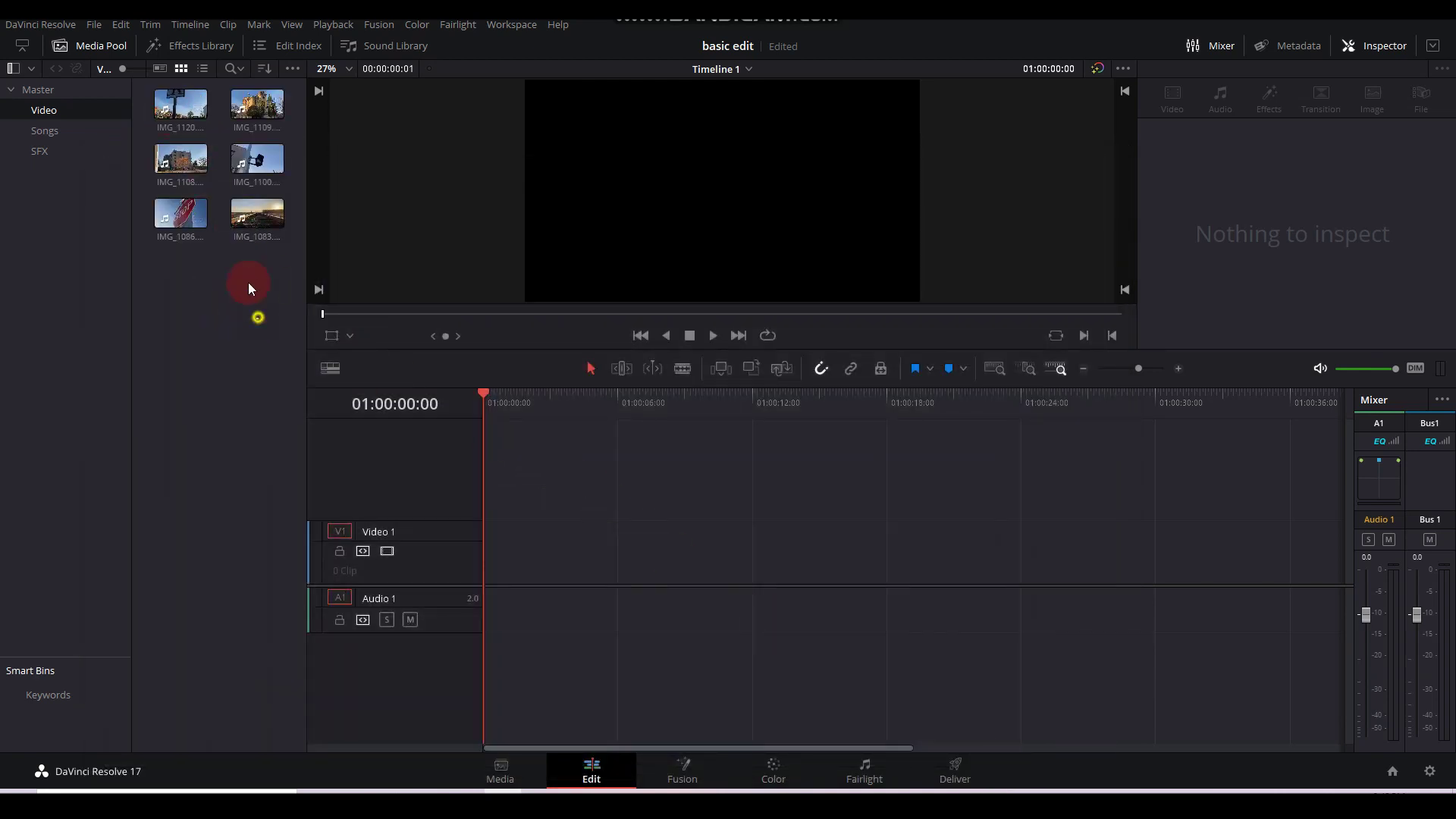
pyautogui.moveTo(248, 282); pyautogui.dragTo(177, 113)
# - Place the six clips on the timeline and toggle the Audio 1 track destination
pyautogui.click(224, 317)
pyautogui.moveTo(278, 306); pyautogui.dragTo(481, 487)
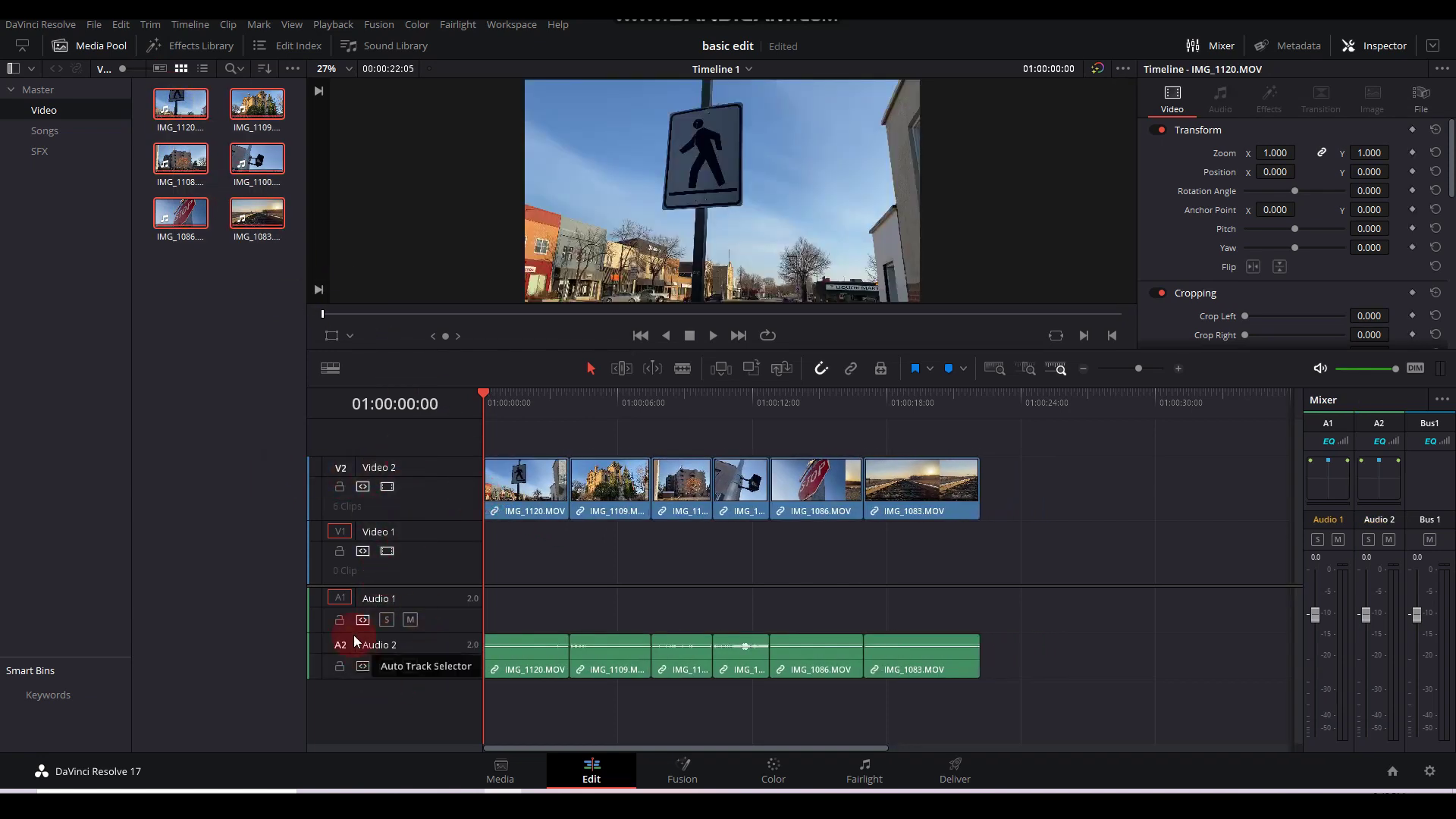
pyautogui.click(348, 601)
pyautogui.click(383, 523)
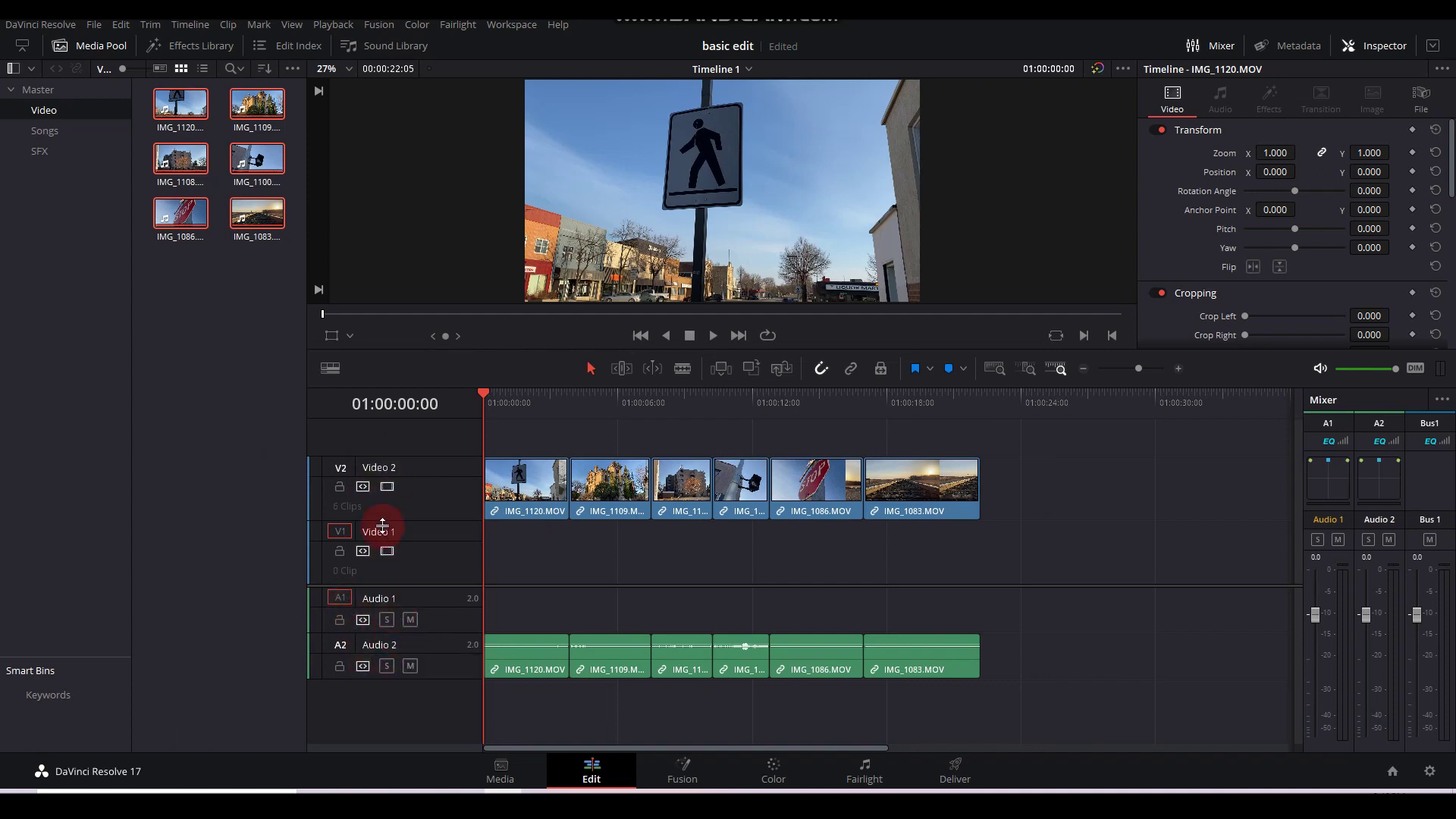
pyautogui.click(339, 571)
pyautogui.moveTo(541, 582); pyautogui.dragTo(540, 576)
pyautogui.click(567, 696)
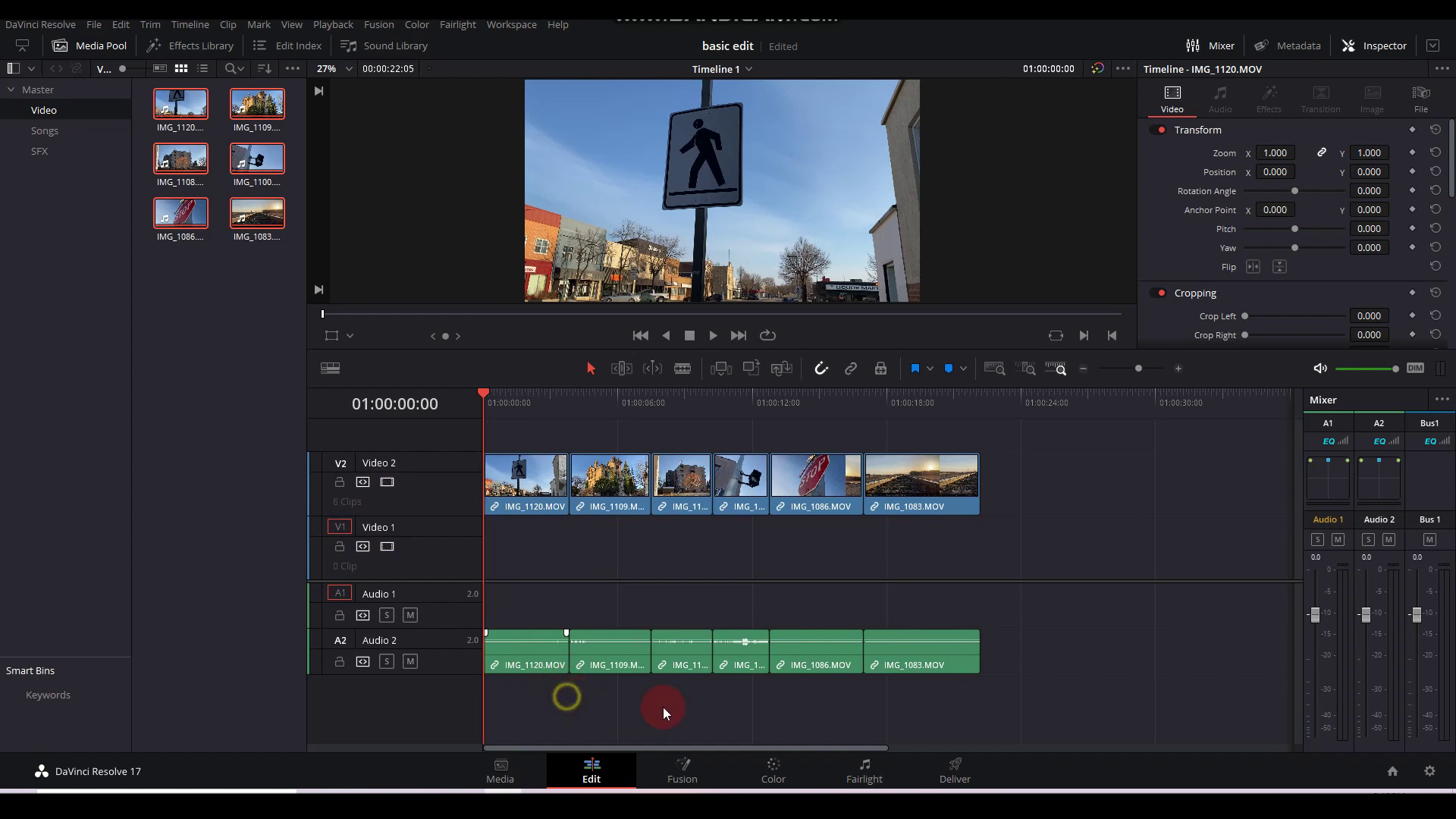
pyautogui.click(1017, 706)
# - Marquee-select the six original audio clips on the Audio 2 track
pyautogui.rightClick(890, 516)
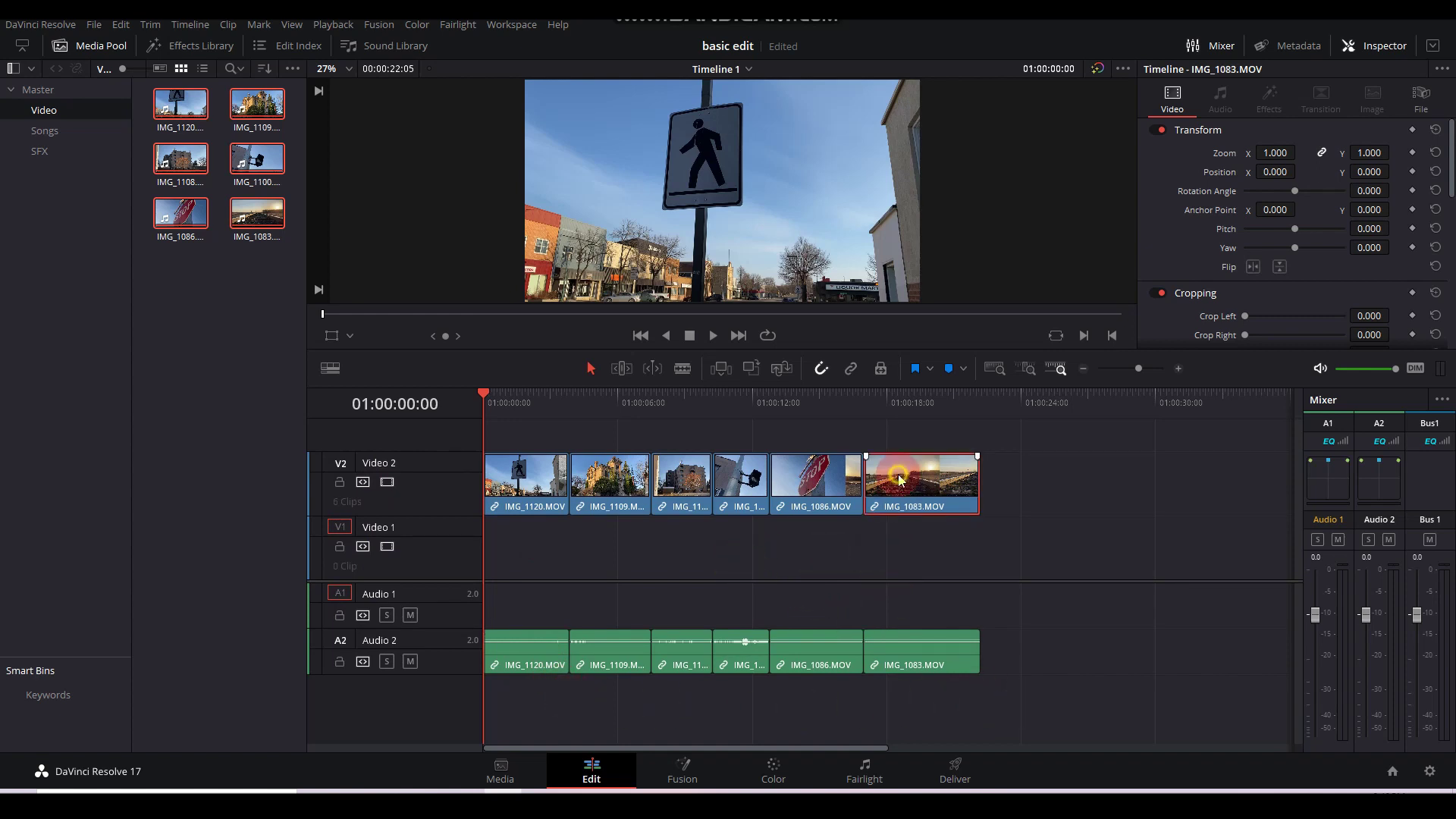
pyautogui.moveTo(966, 306)
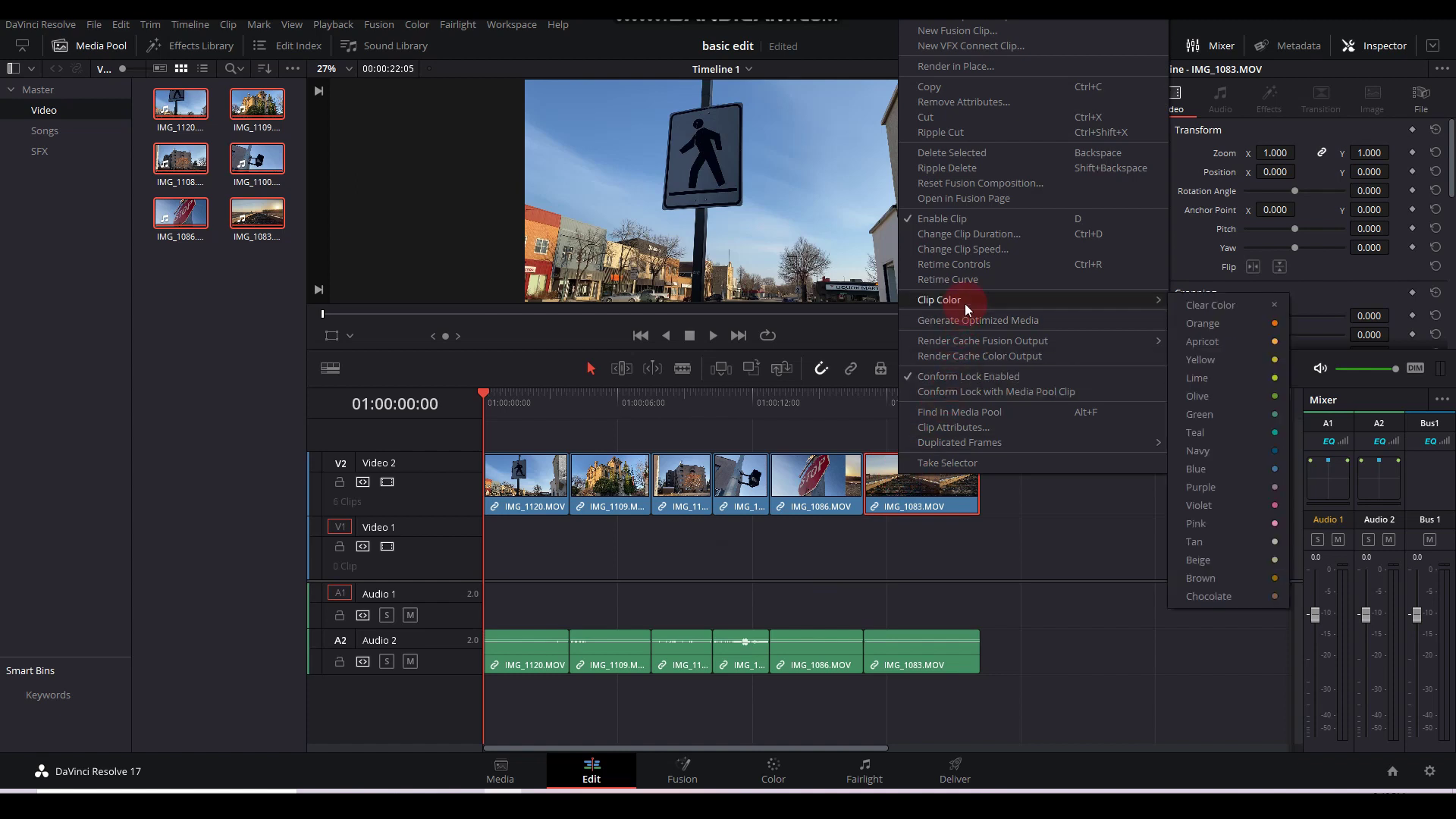
pyautogui.click(883, 566)
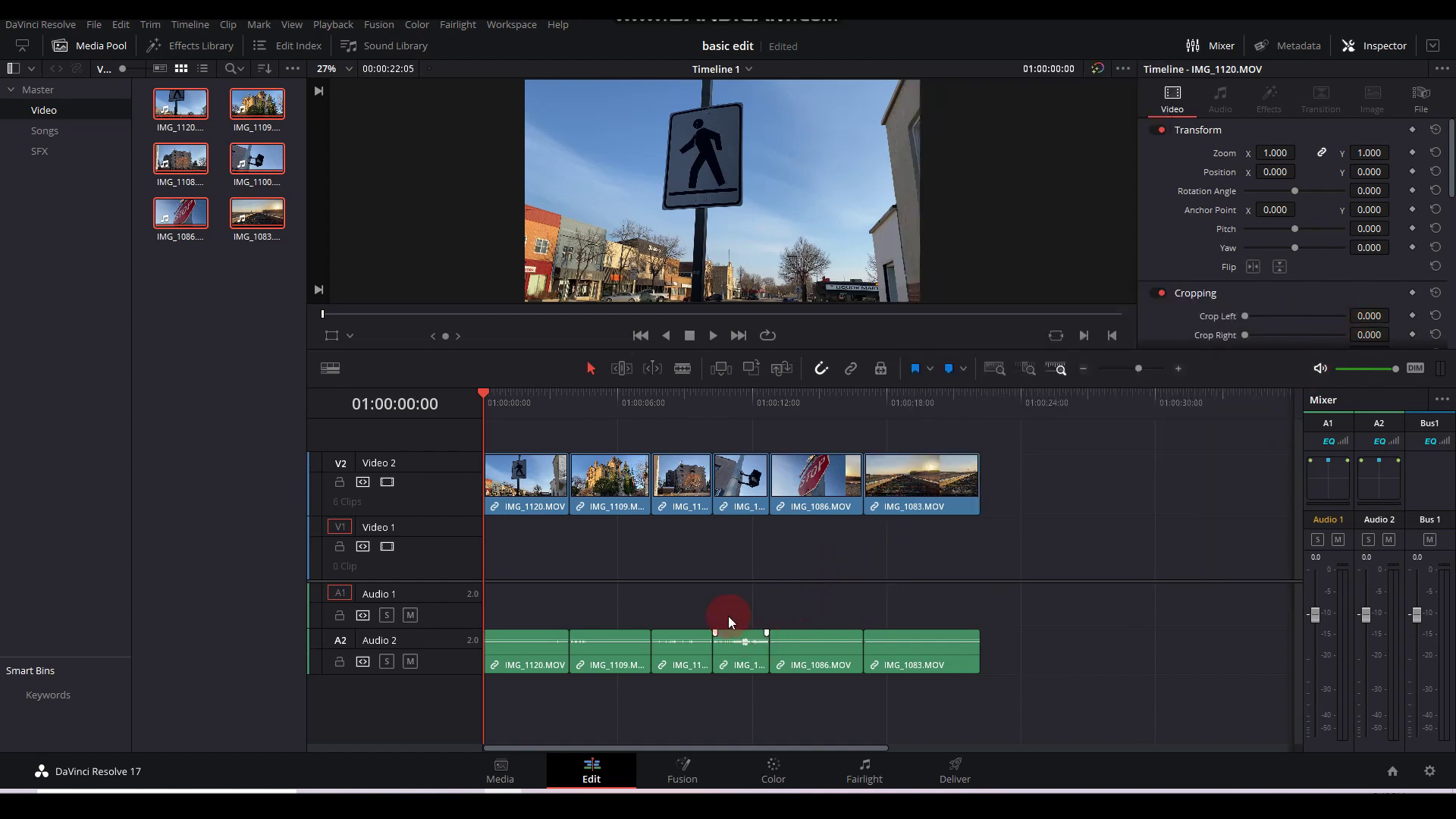
pyautogui.moveTo(1023, 692); pyautogui.dragTo(700, 700)
pyautogui.click(835, 693)
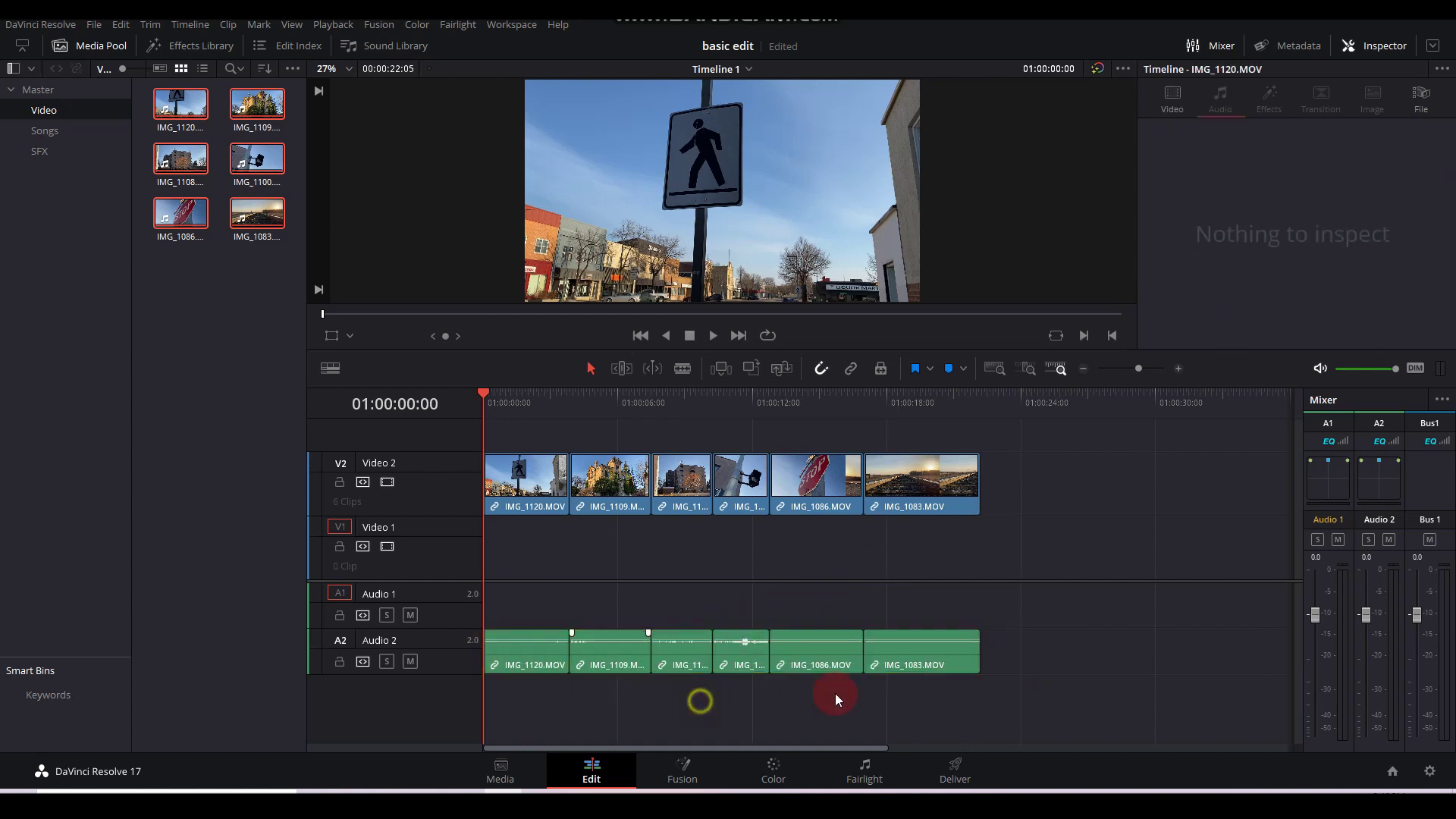
pyautogui.moveTo(993, 686); pyautogui.dragTo(544, 647)
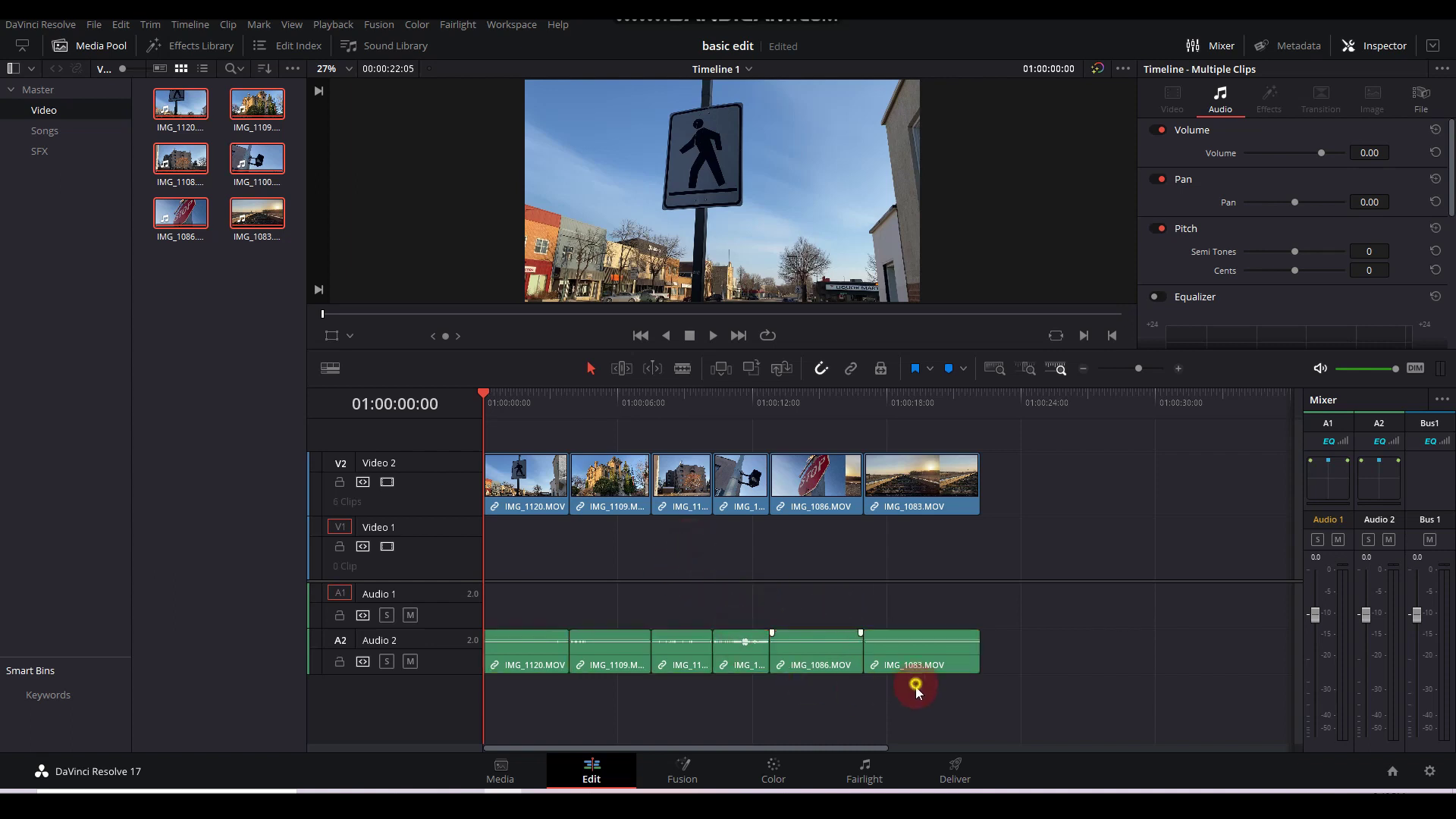
pyautogui.click(997, 699)
pyautogui.moveTo(997, 698); pyautogui.dragTo(517, 630)
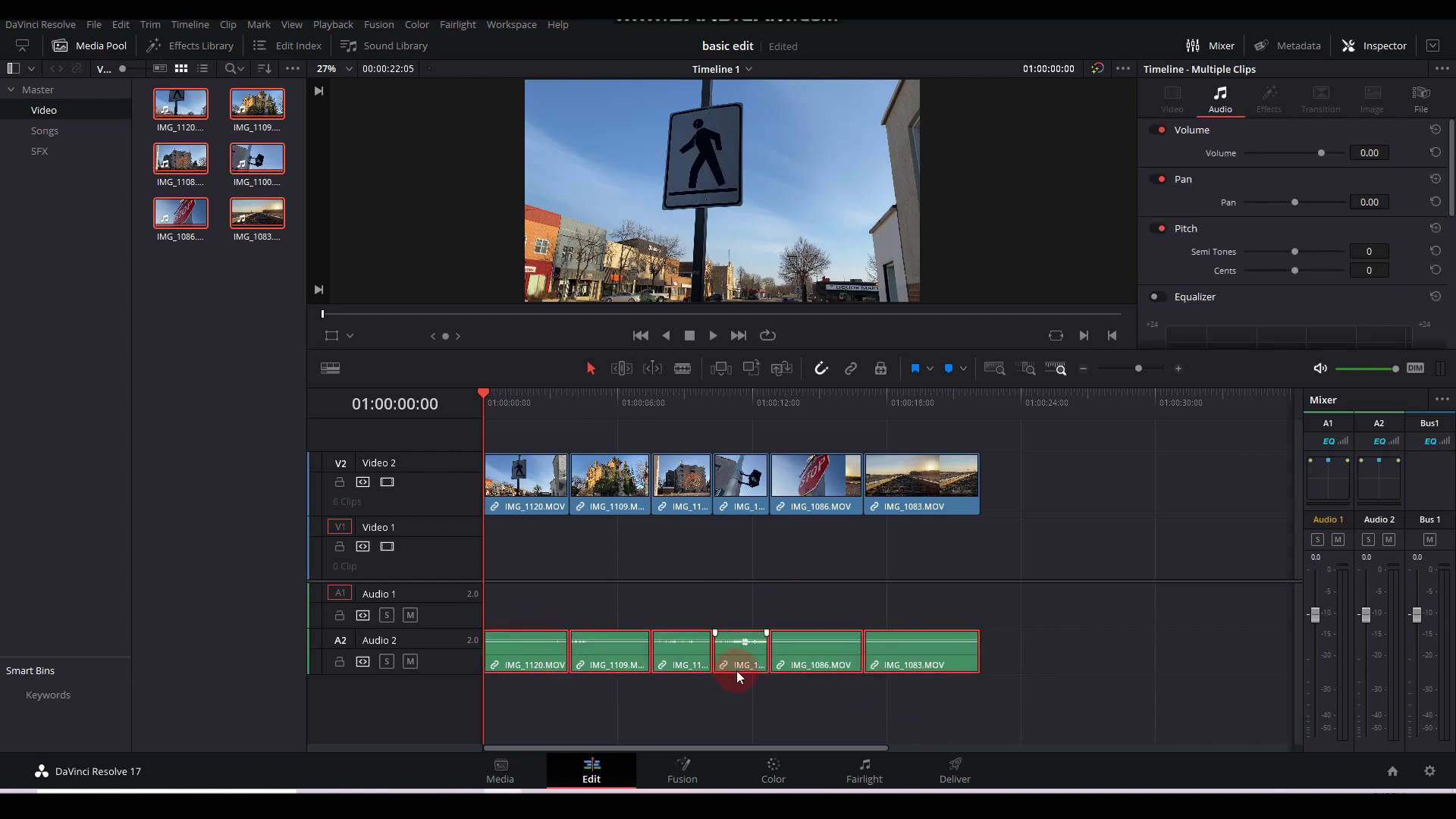
# - Delete the Audio 2 clips and trim two seconds off the end of IMG_1083
pyautogui.press('Delete')
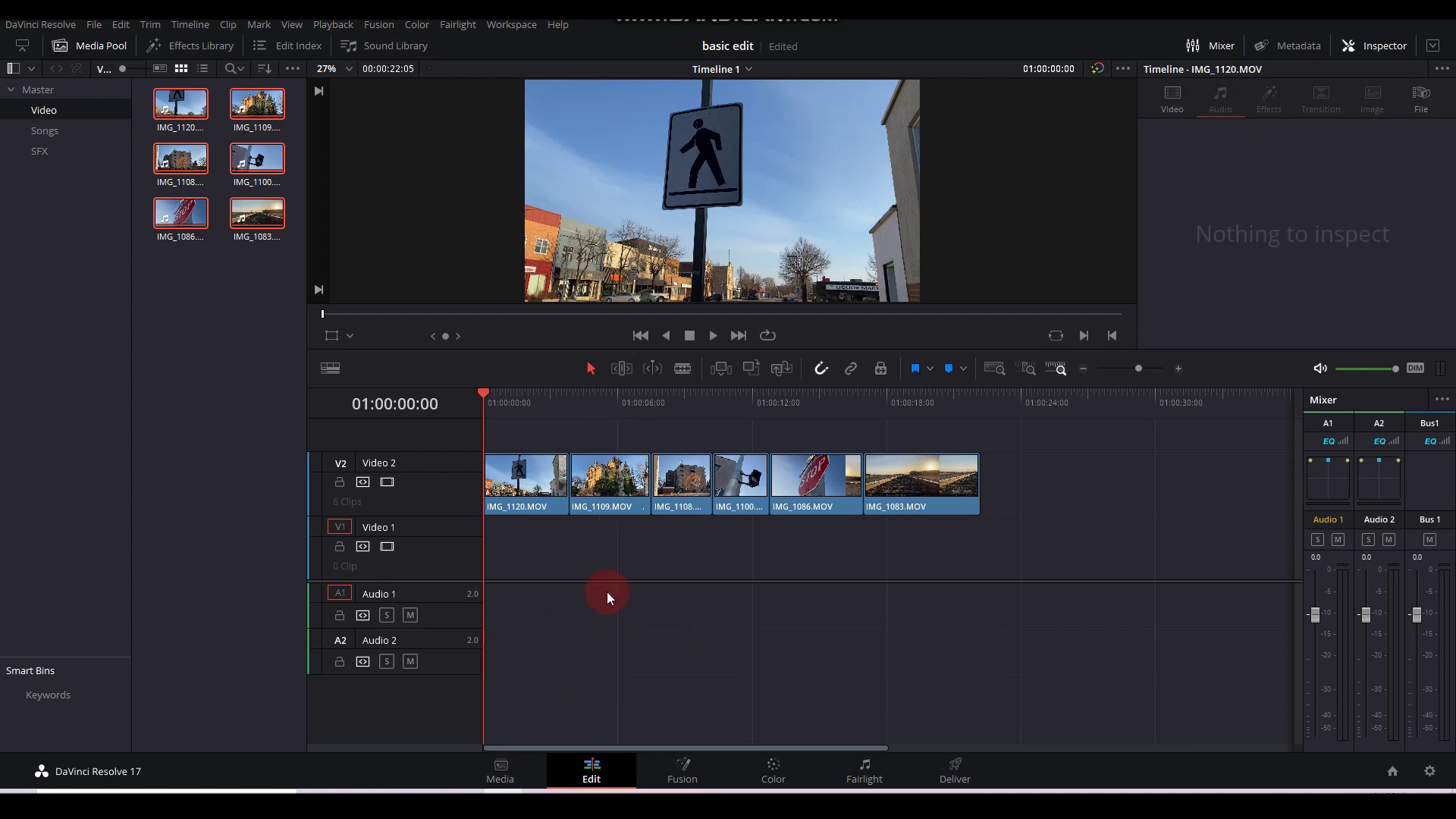
pyautogui.press('space')
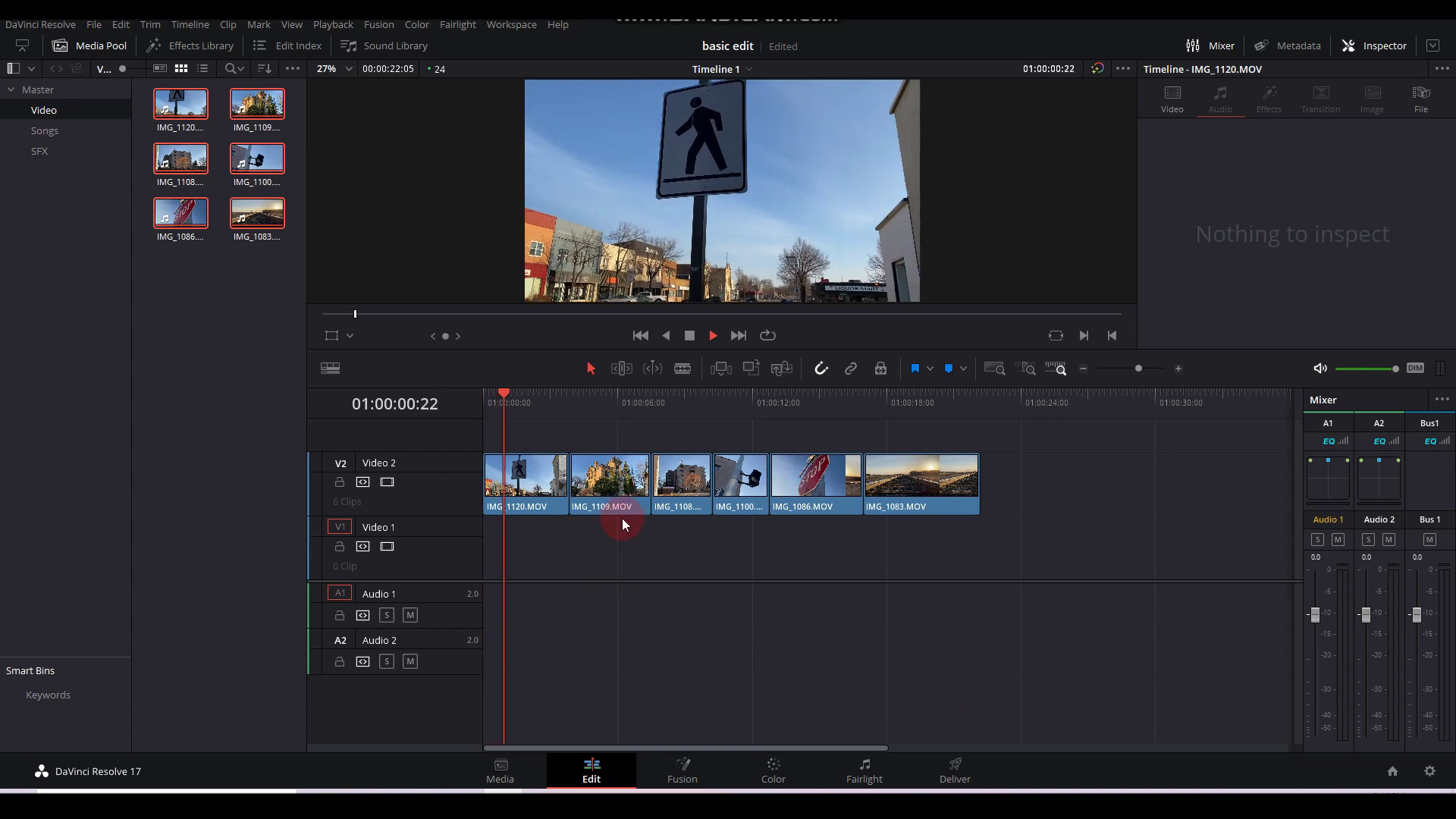
pyautogui.moveTo(519, 399); pyautogui.dragTo(481, 394)
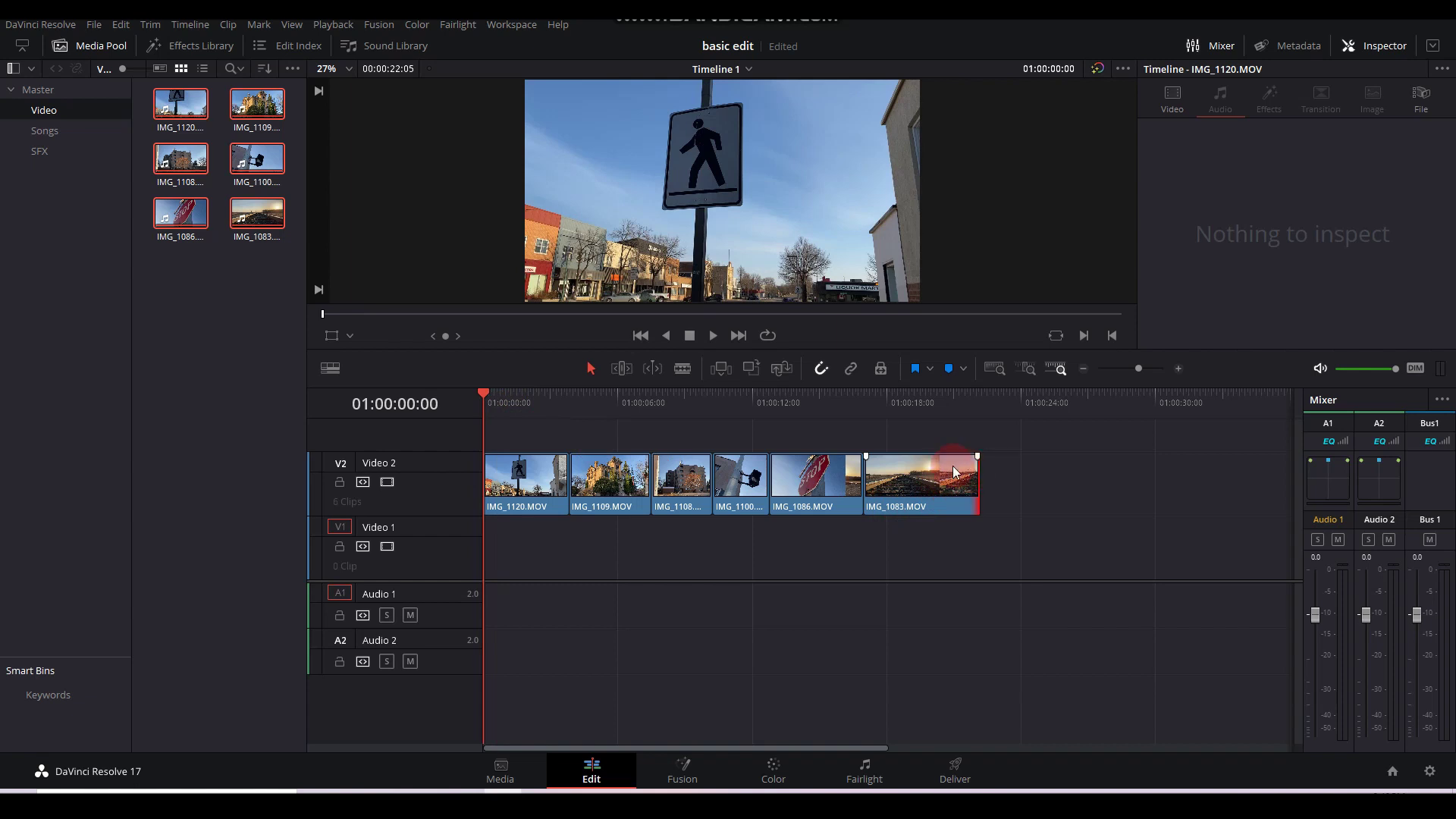
pyautogui.moveTo(971, 471); pyautogui.dragTo(938, 481)
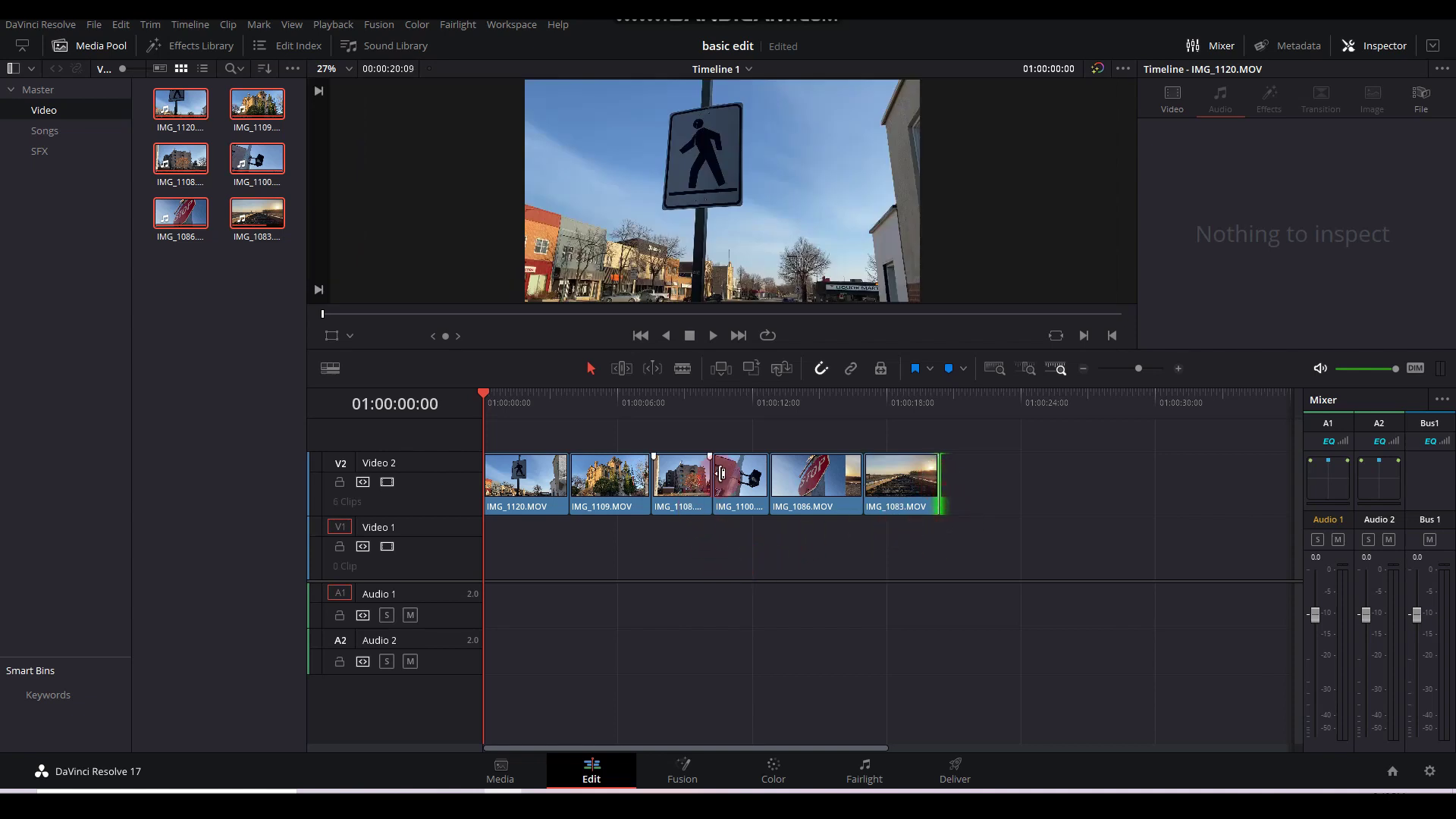
# - Blade IMG_1120 near its end and delete the short leftover piece
pyautogui.click(684, 374)
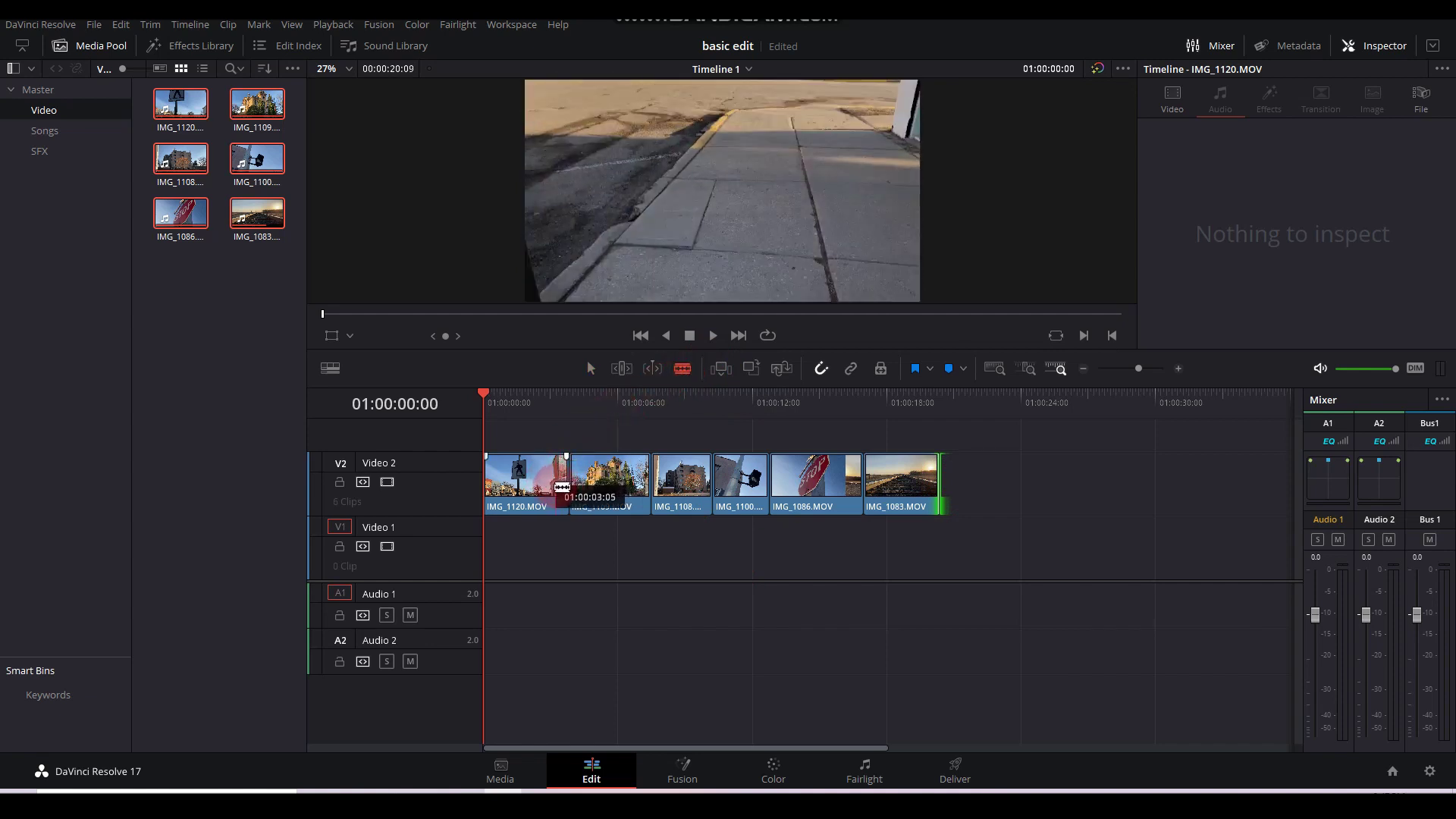
pyautogui.click(551, 482)
pyautogui.click(574, 426)
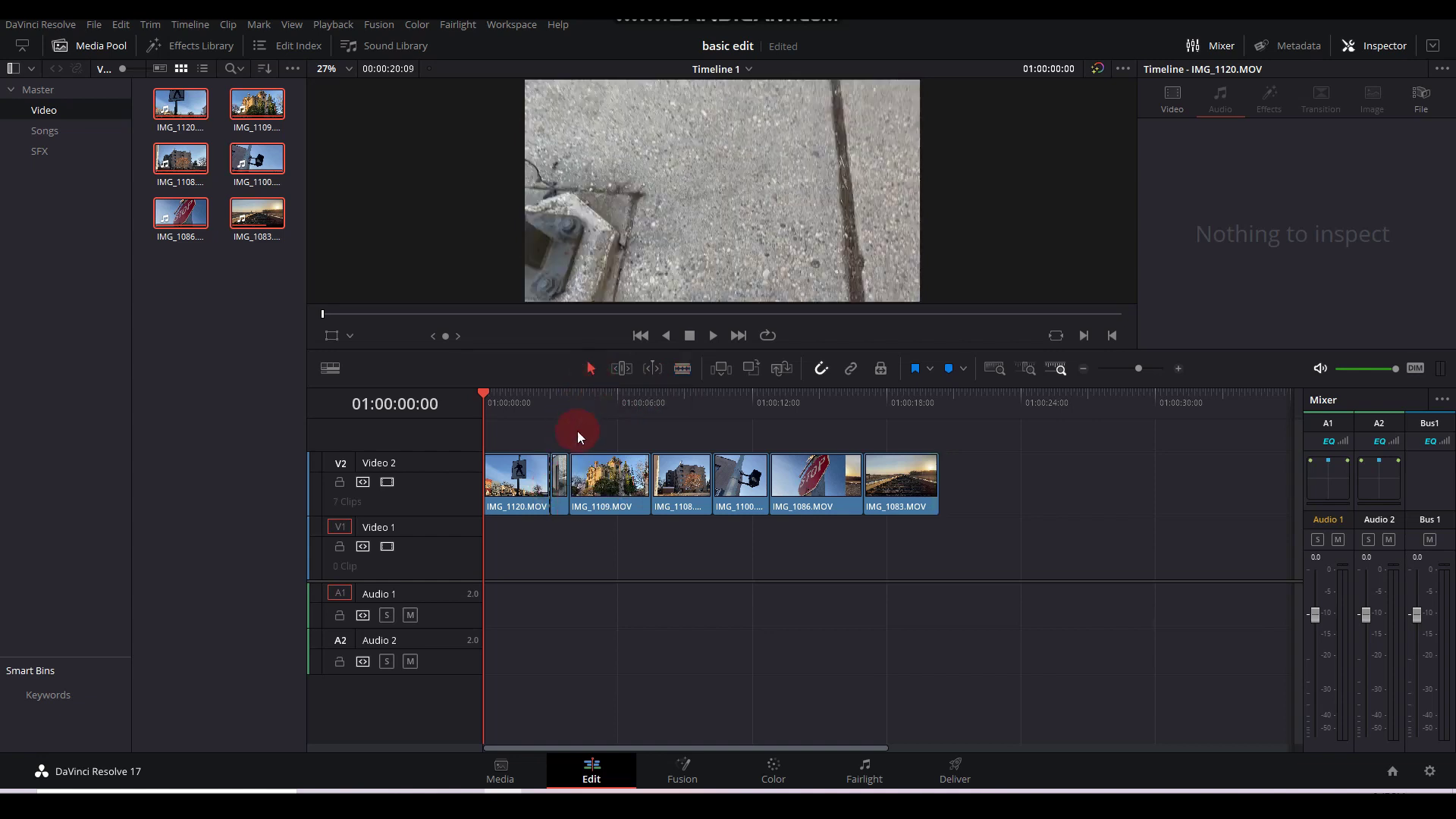
pyautogui.click(562, 482)
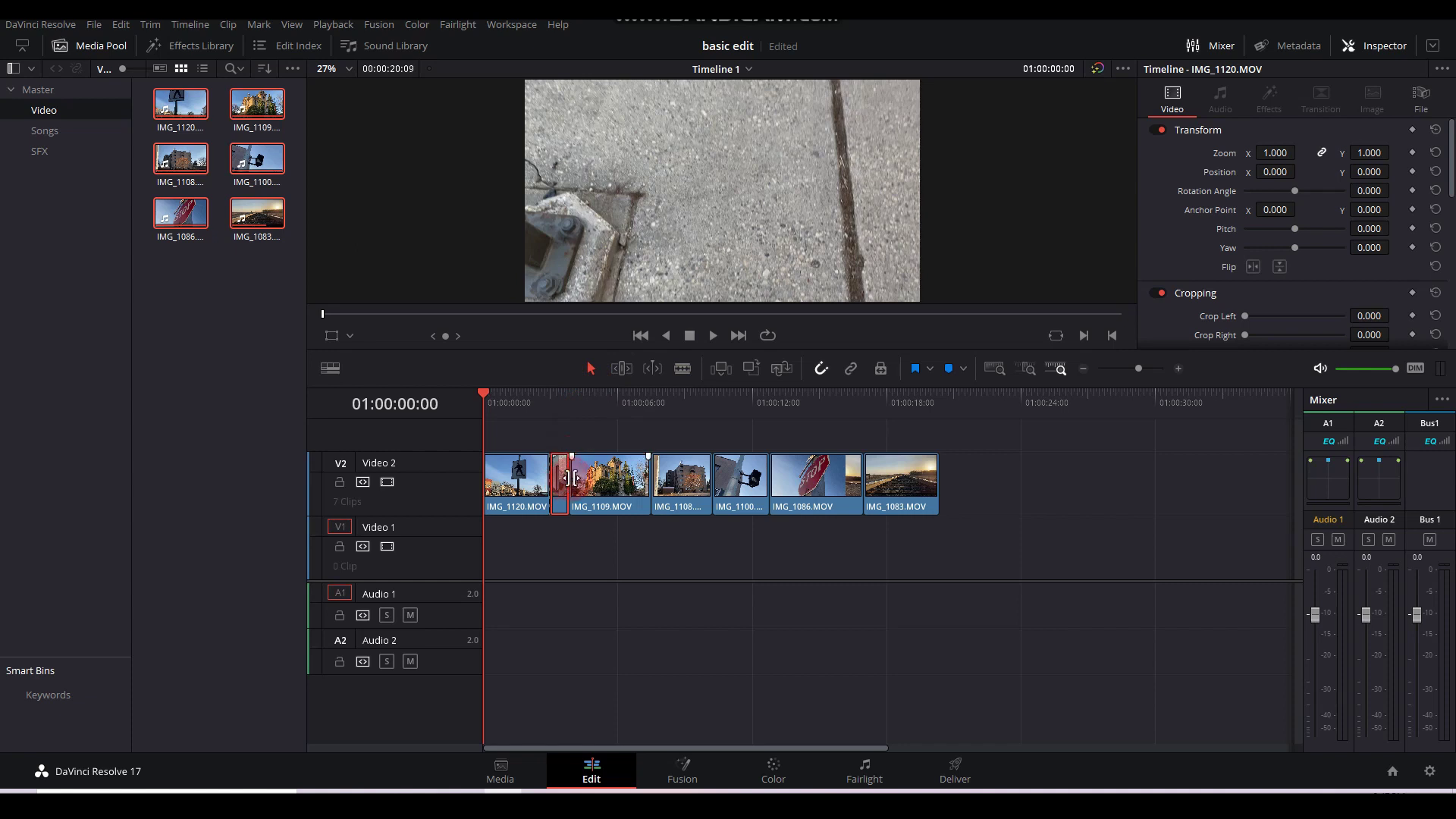
pyautogui.press('BackSpace')
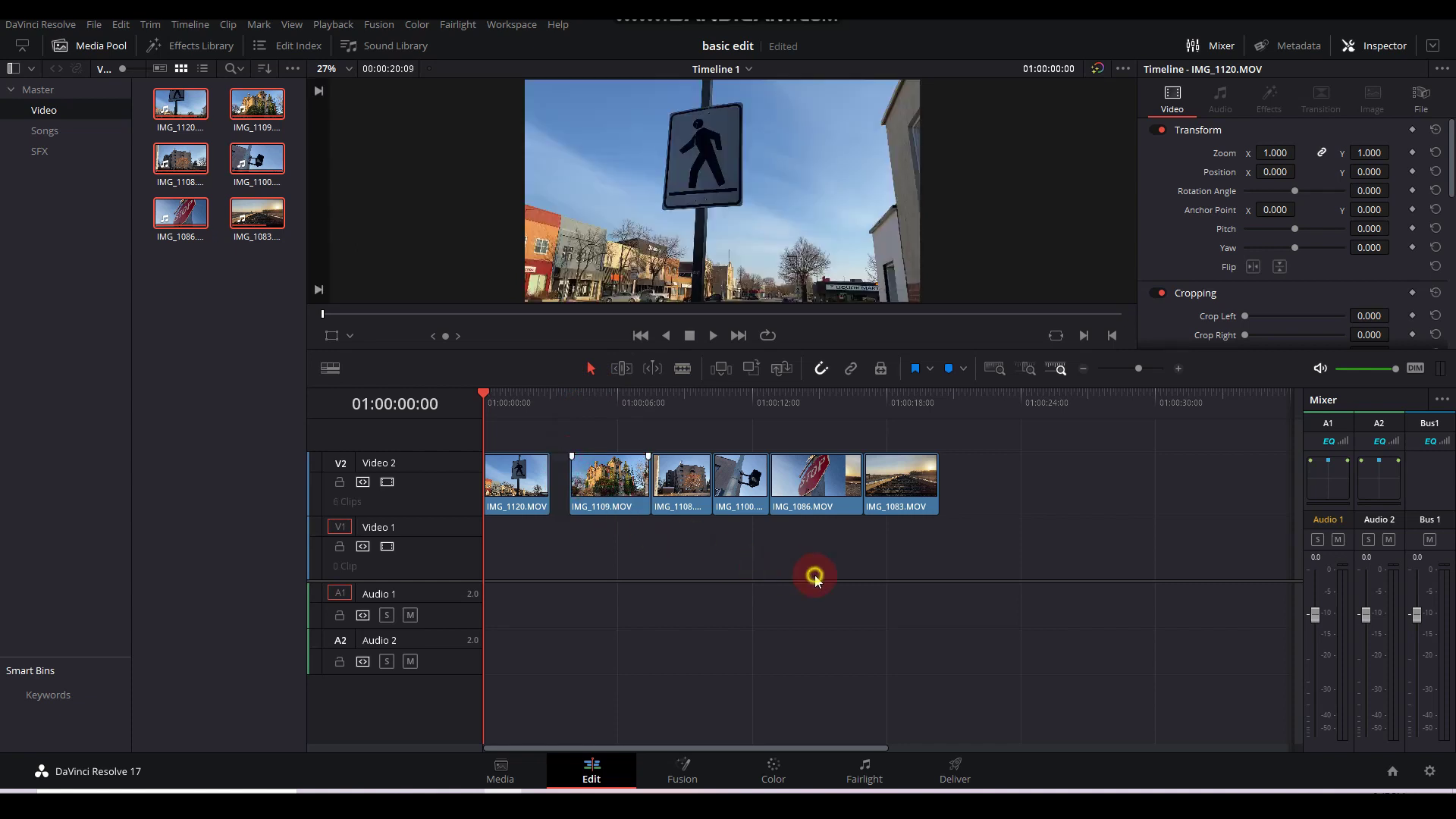
# - Slide the five clips after the gap left to close it
pyautogui.moveTo(1026, 579); pyautogui.dragTo(598, 489)
pyautogui.click(624, 558)
pyautogui.click(590, 372)
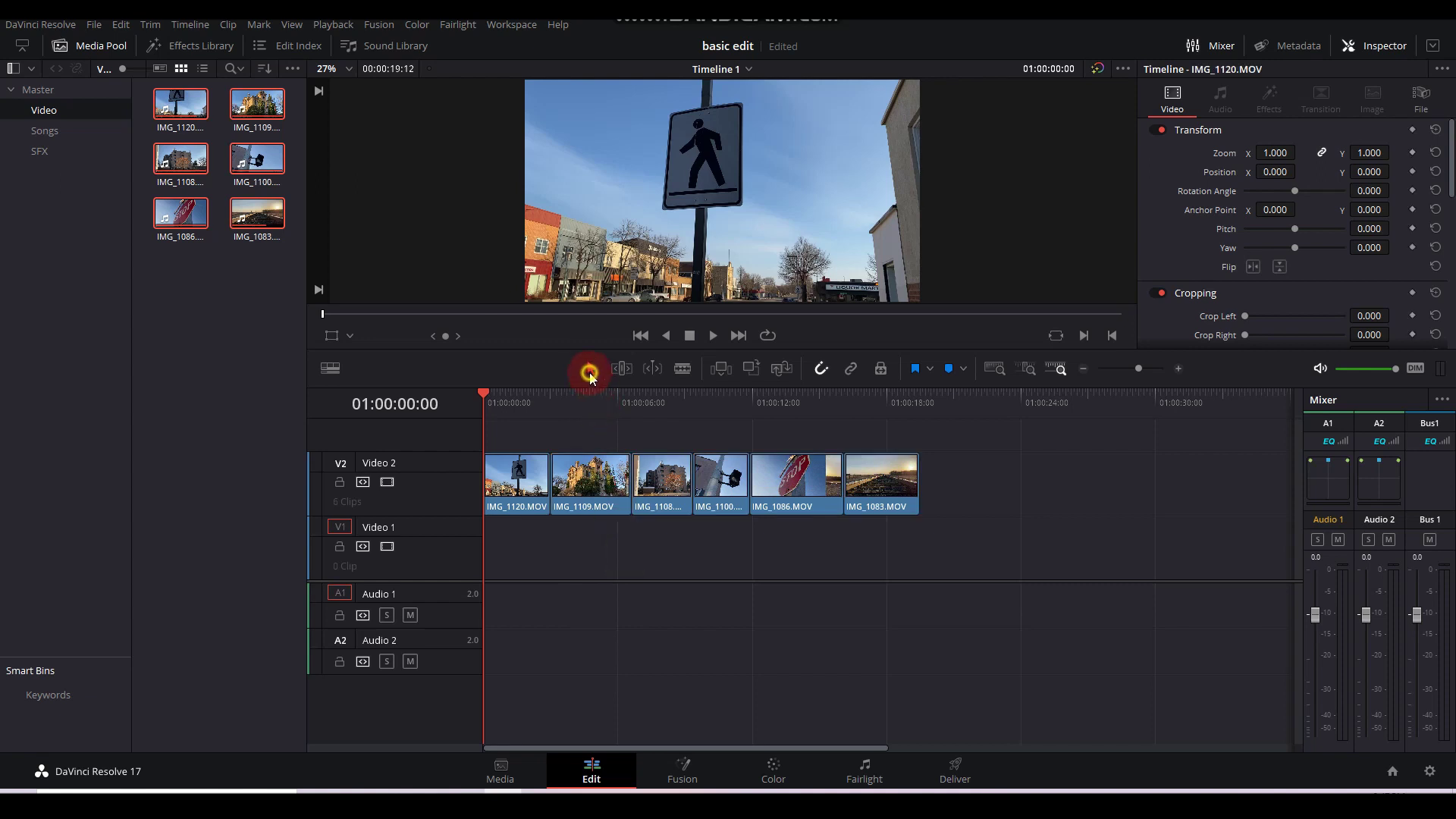
pyautogui.click(683, 374)
pyautogui.click(593, 373)
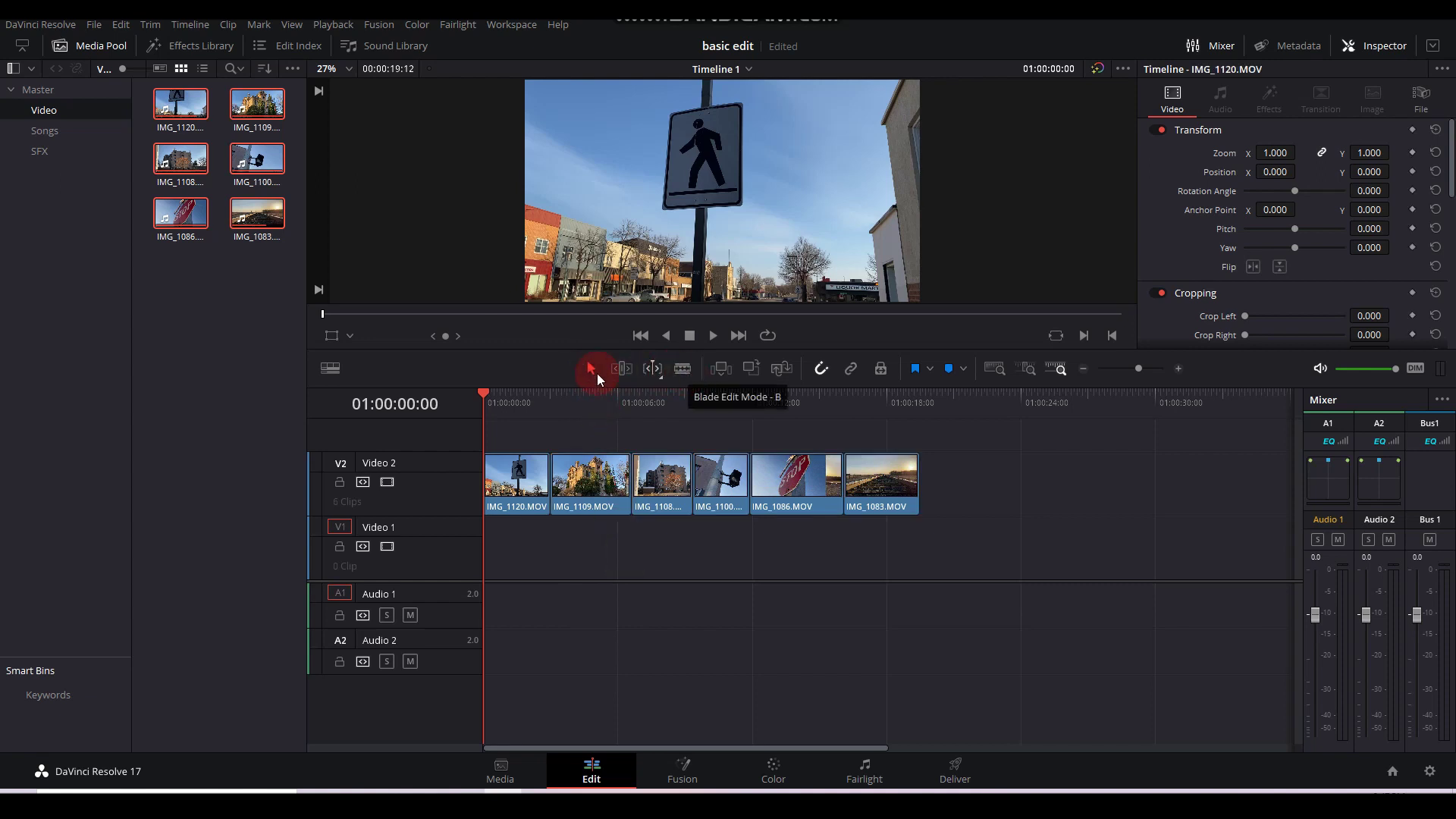
# - Check the six Video 2 clips sit gap-free and open the Songs bin
pyautogui.click(606, 436)
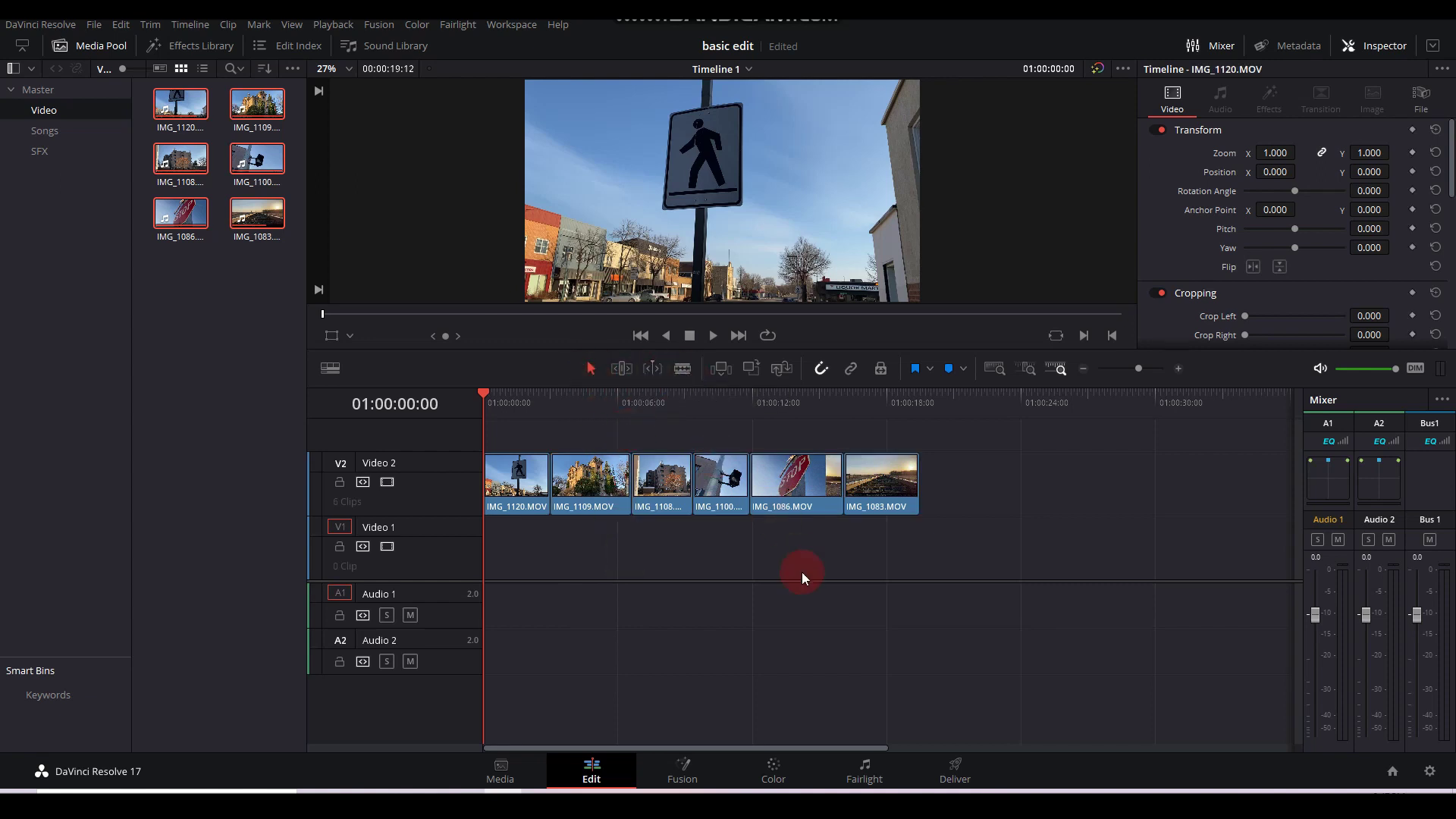
pyautogui.click(546, 506)
pyautogui.click(745, 483)
pyautogui.moveTo(959, 578); pyautogui.dragTo(483, 453)
pyautogui.click(508, 607)
pyautogui.click(56, 132)
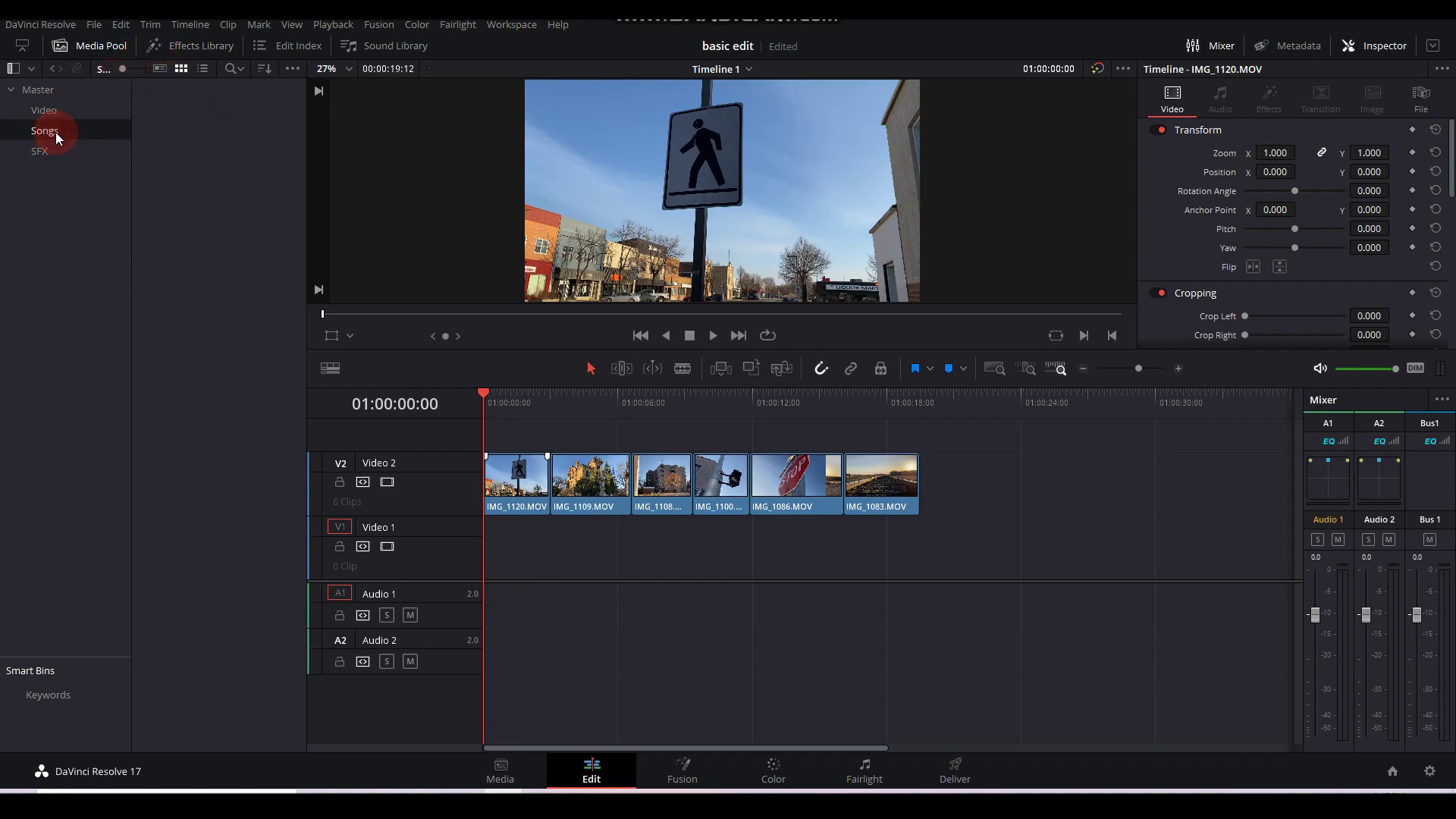
# - Import 'Diamond Eyes - Father' from the Soundtrack folder into the Songs bin
pyautogui.rightClick(202, 206)
pyautogui.hotkey('ctrl', 'i')
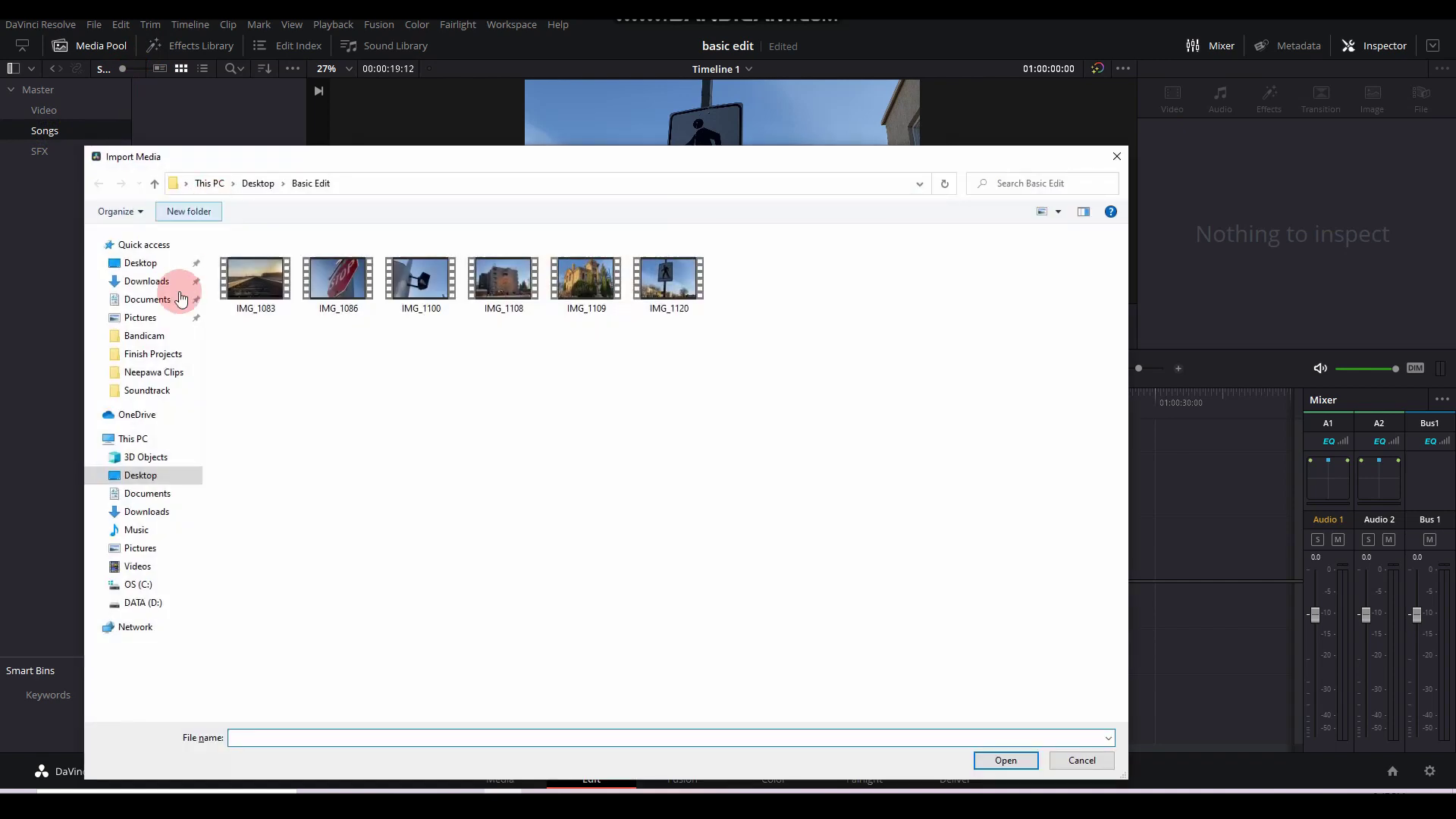
pyautogui.click(148, 390)
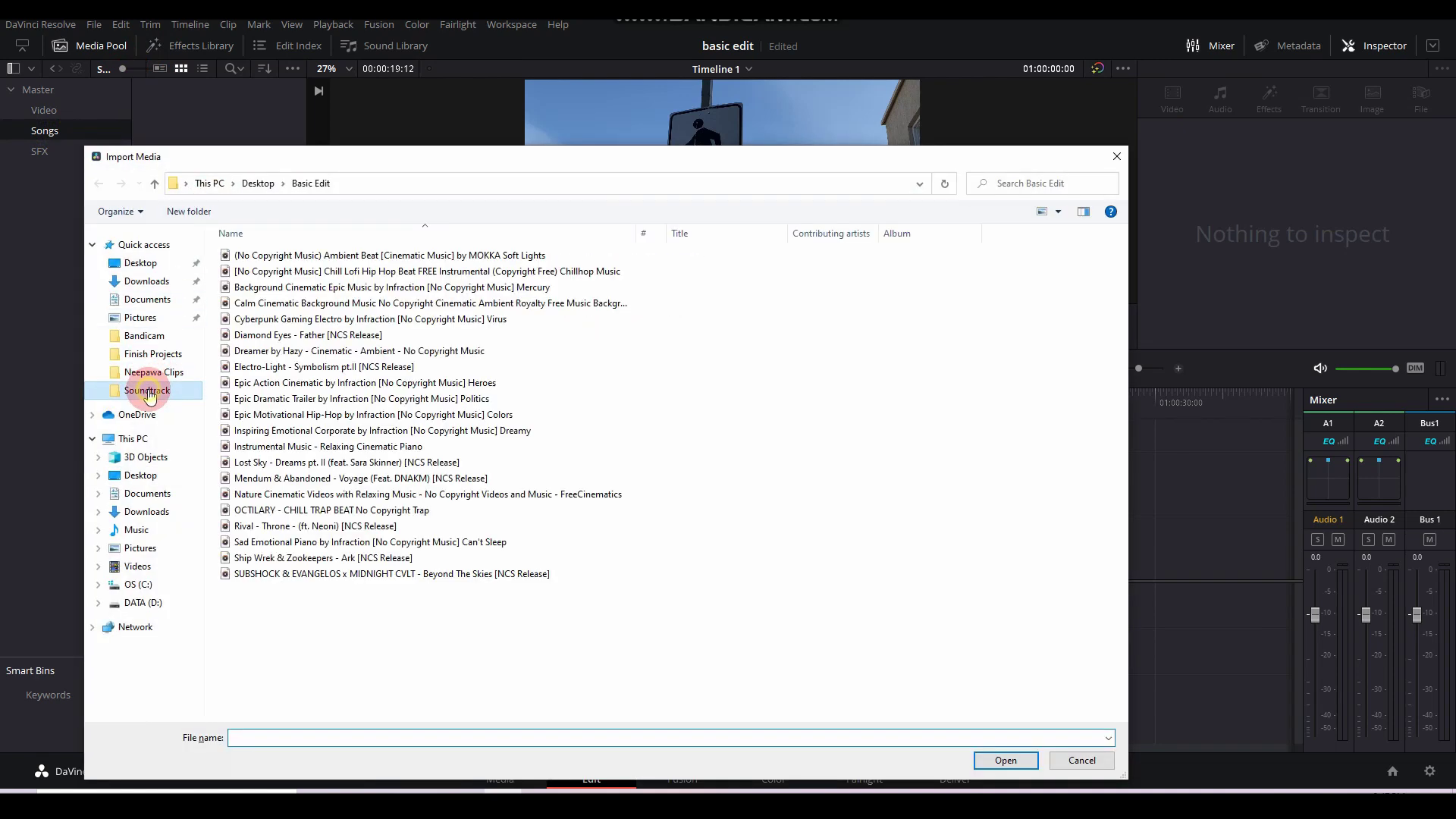
pyautogui.click(307, 351)
pyautogui.click(288, 334)
pyautogui.click(997, 774)
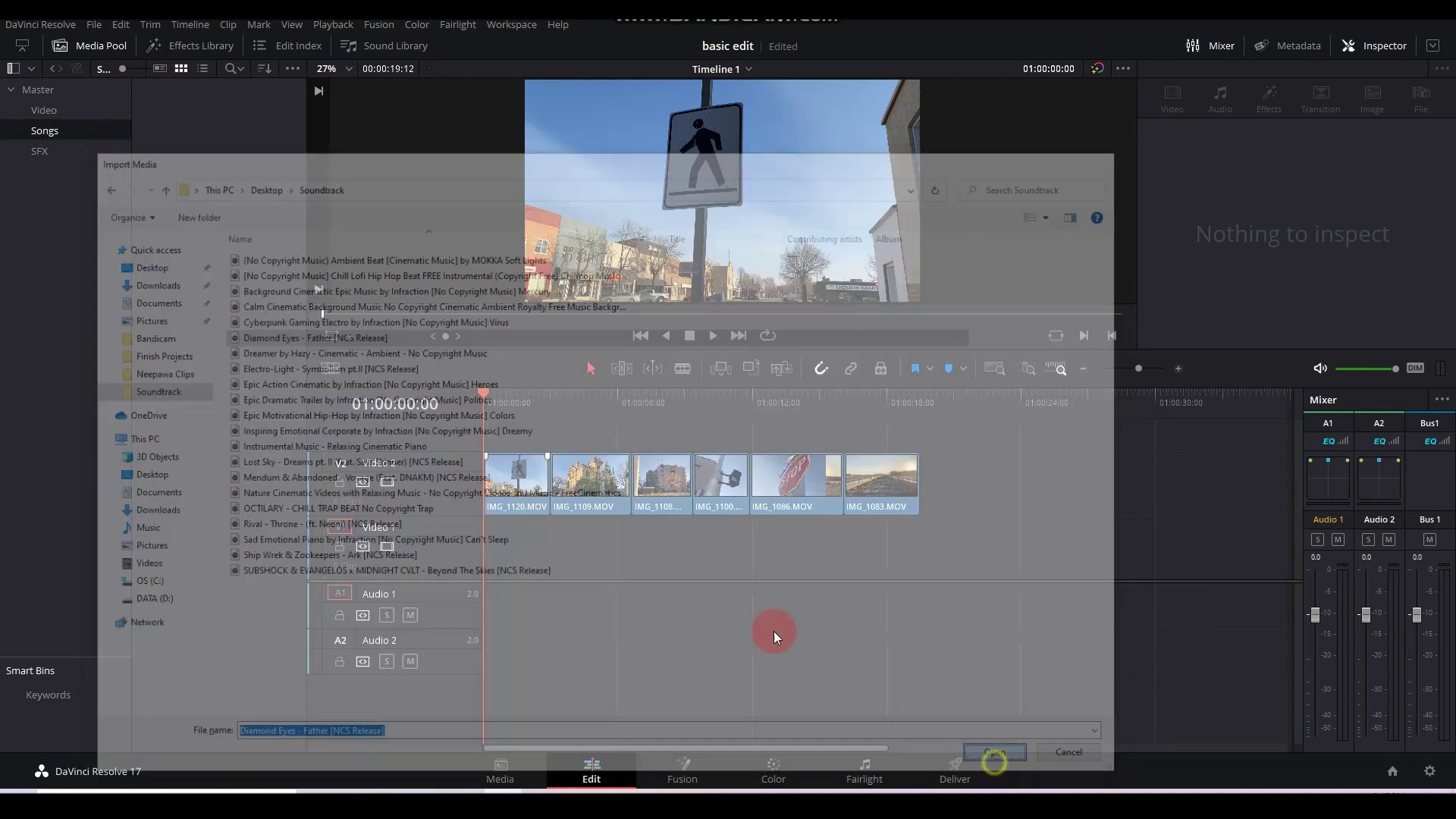
# - Place the song on Audio 1 at the timeline start and play it back
pyautogui.moveTo(185, 102); pyautogui.dragTo(489, 583)
pyautogui.press('space')
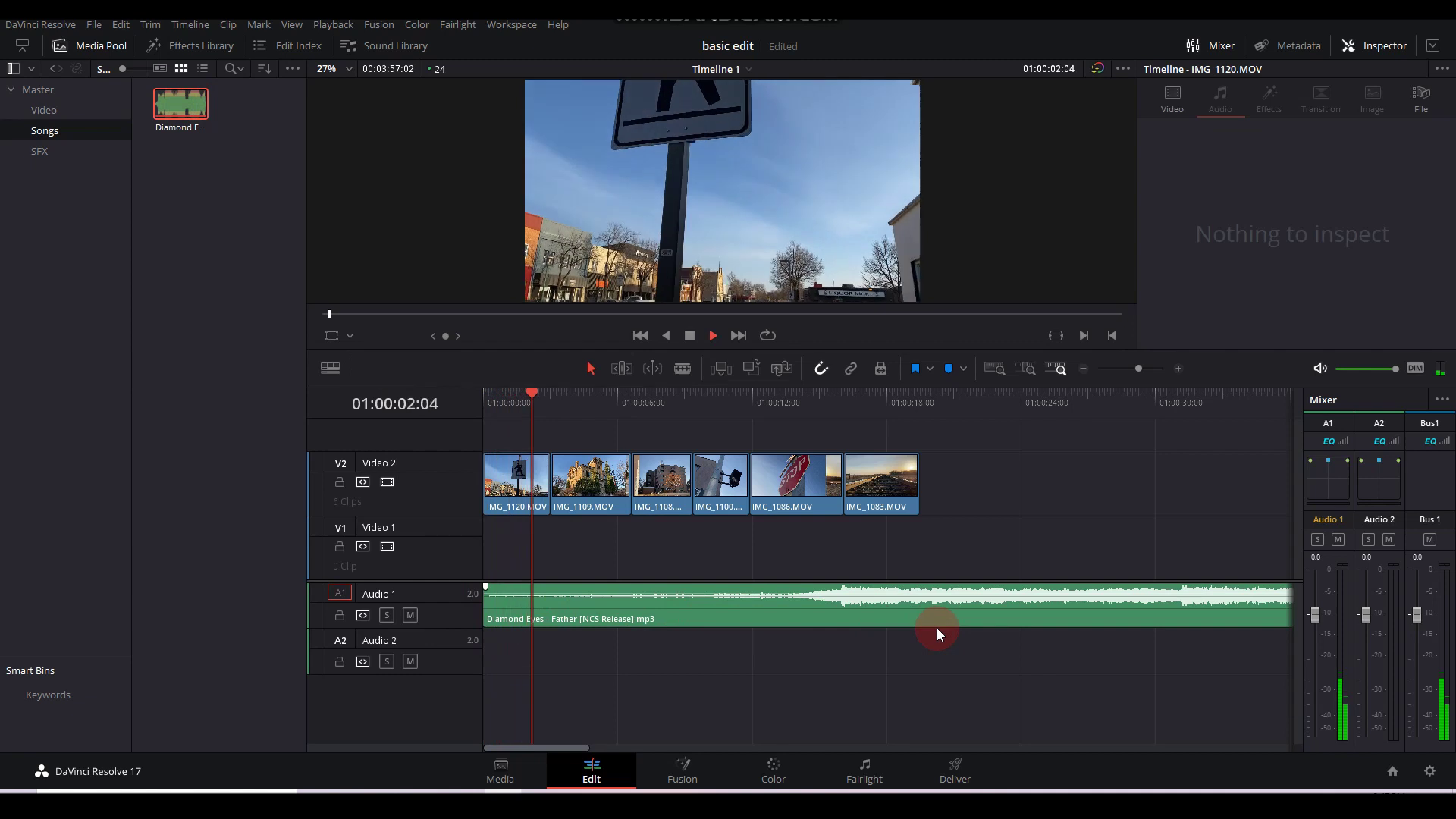
pyautogui.press('space')
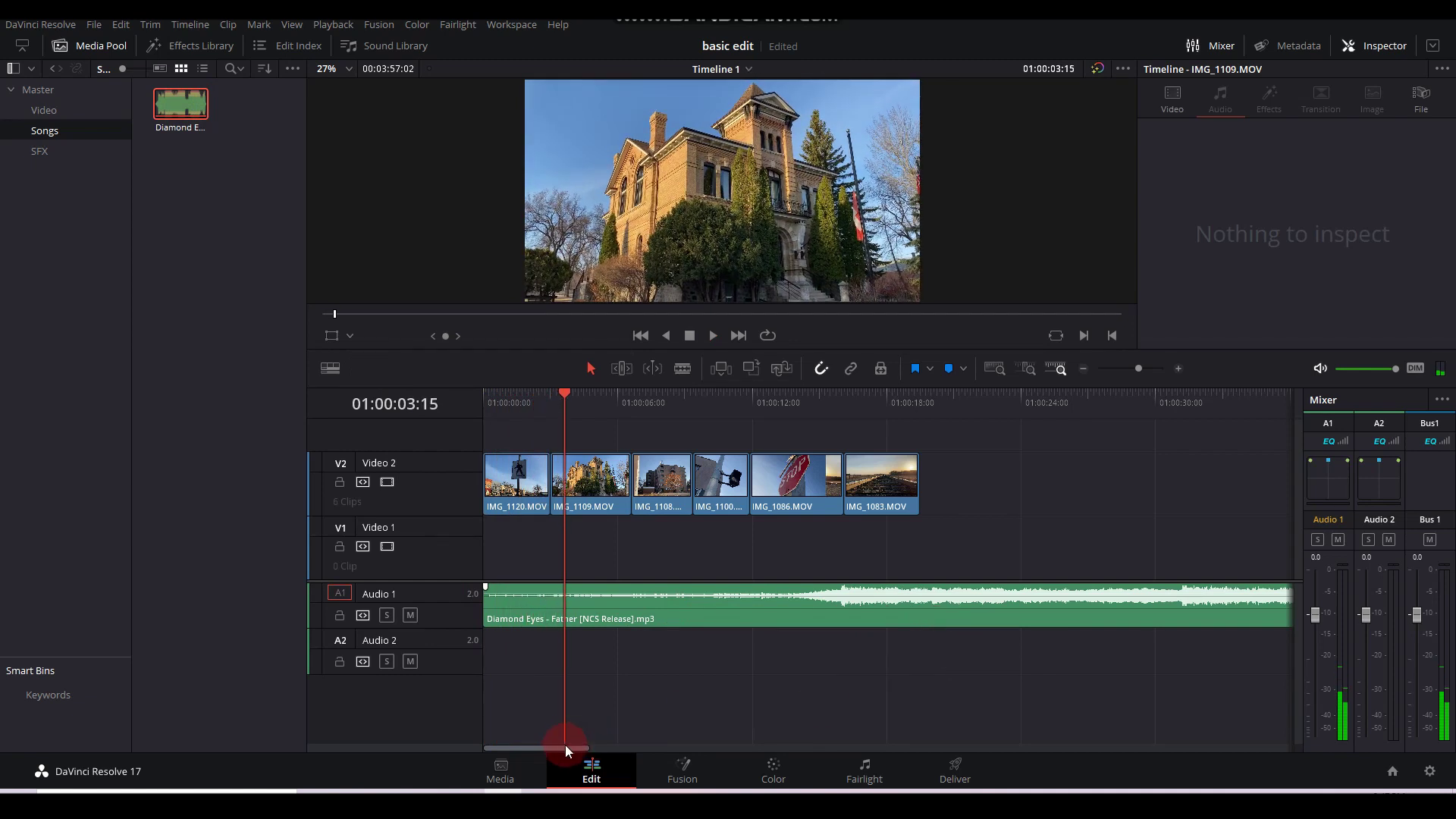
pyautogui.moveTo(566, 745); pyautogui.dragTo(516, 702)
# - Blade the song where the video ends and delete its trailing part
pyautogui.click(682, 368)
pyautogui.click(925, 595)
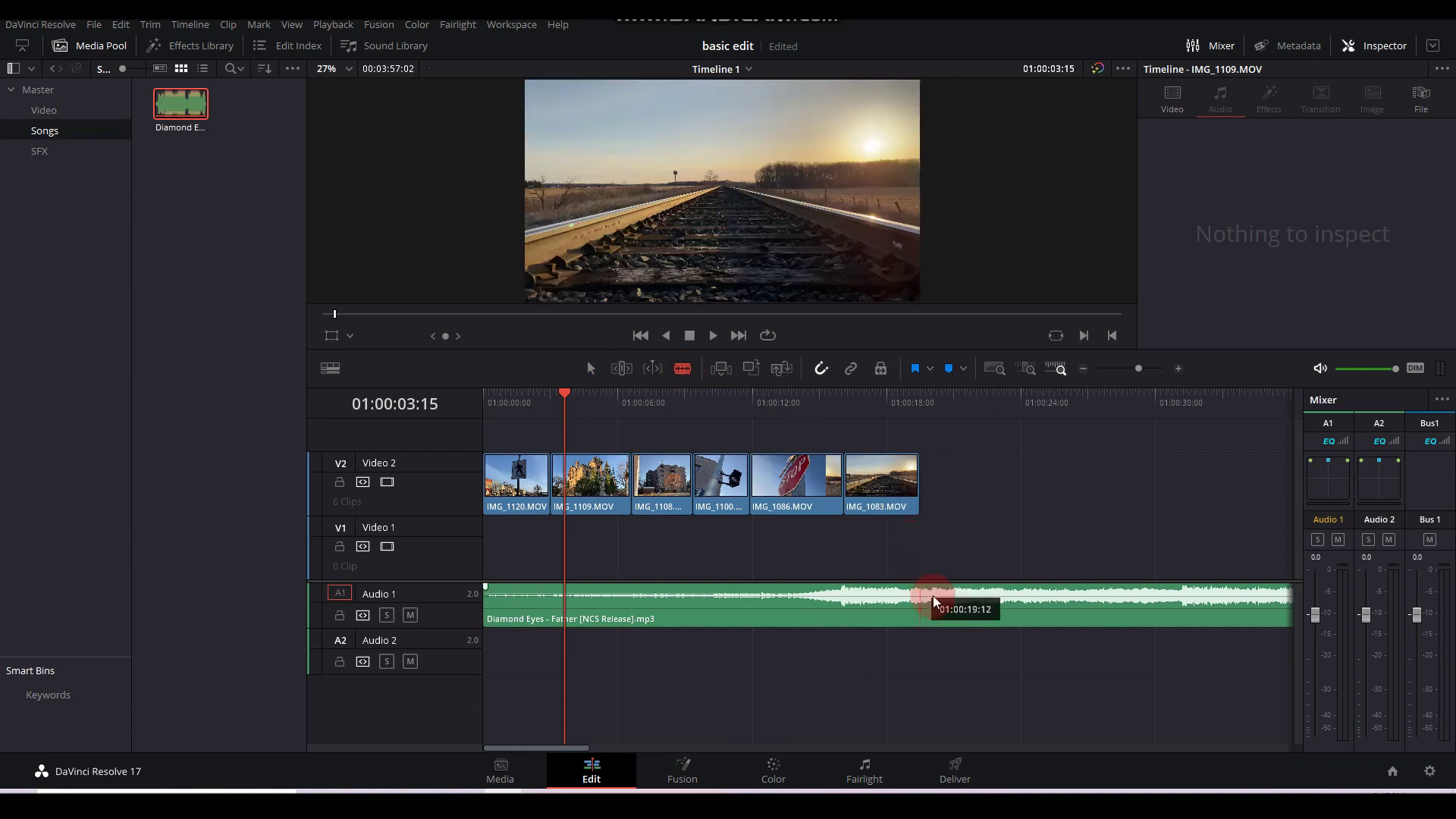
pyautogui.click(681, 368)
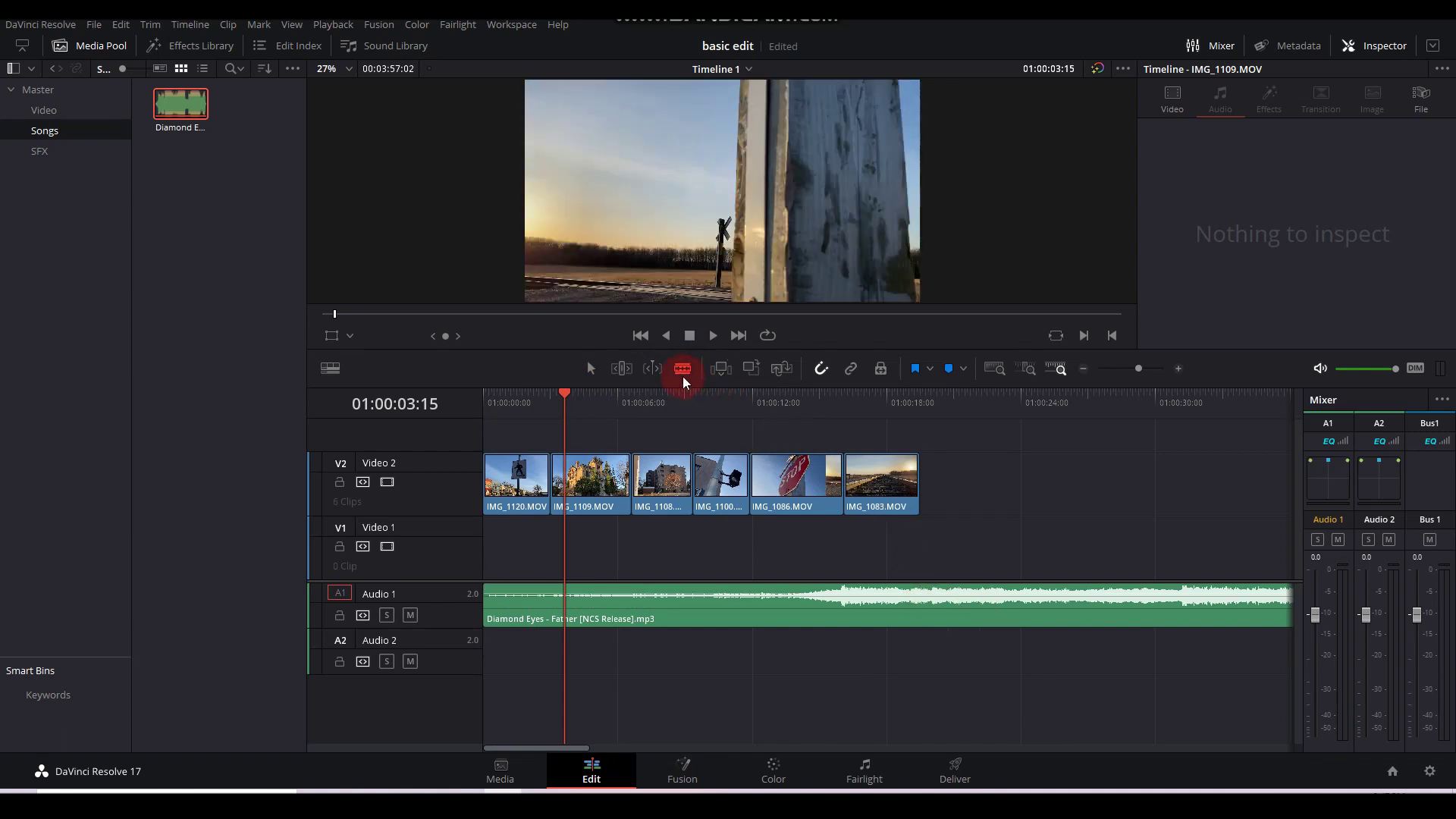
pyautogui.click(919, 601)
pyautogui.press('a')
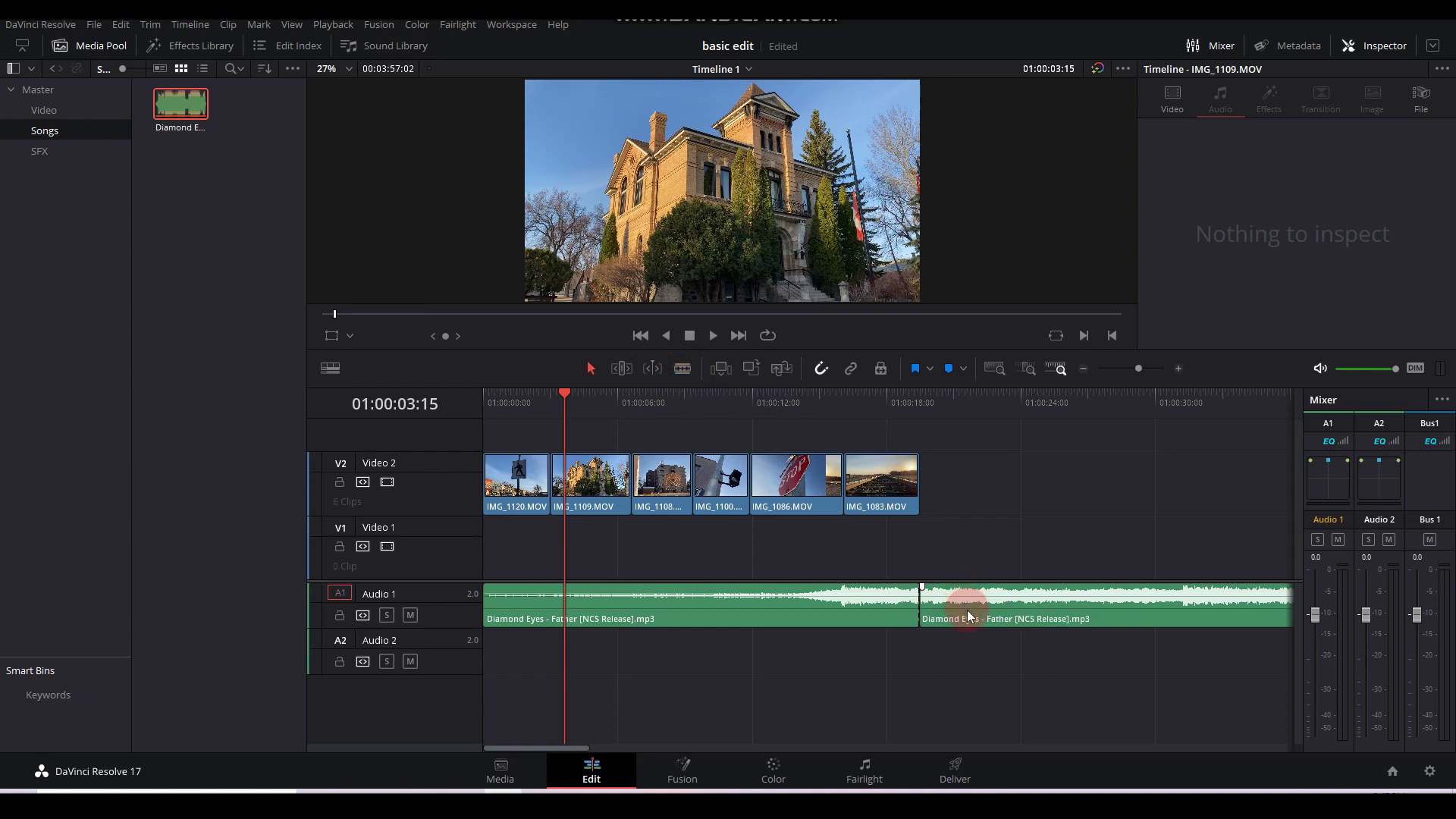
pyautogui.click(968, 612)
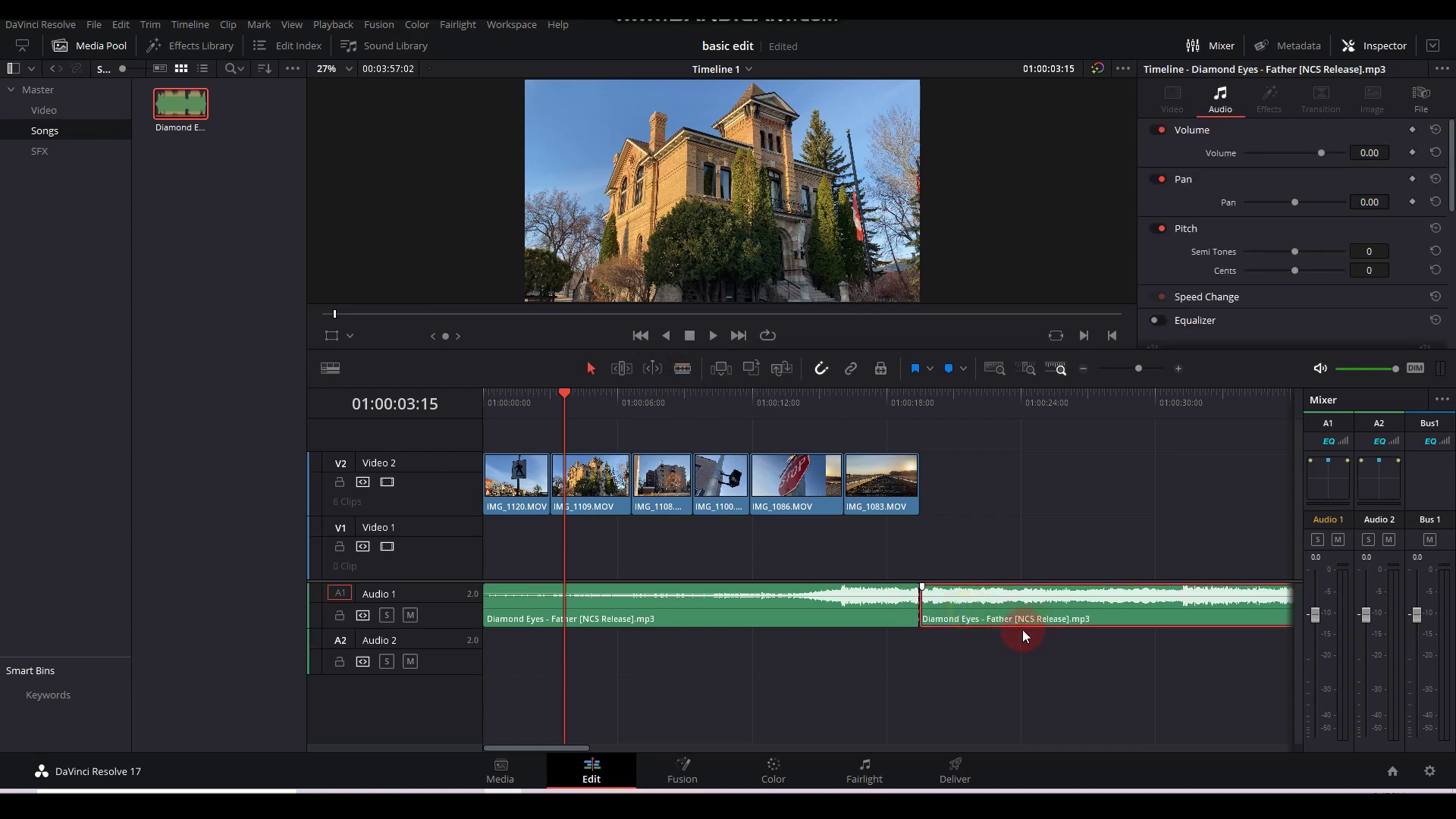
pyautogui.press('Delete')
# - Play the edit with music from the start and select the six Video 2 clips
pyautogui.moveTo(567, 392); pyautogui.dragTo(483, 394)
pyautogui.press('space')
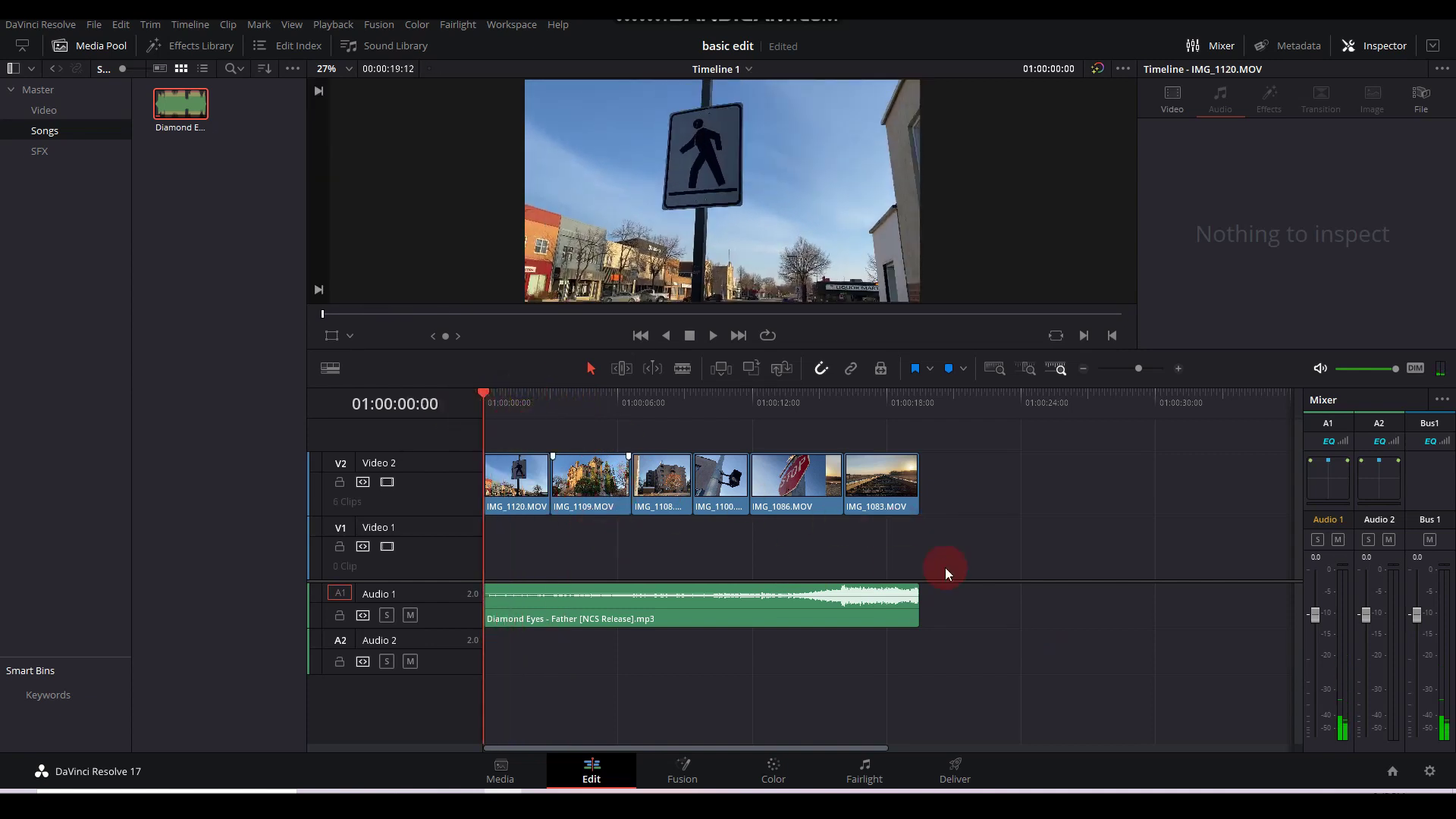
pyautogui.moveTo(910, 547); pyautogui.dragTo(488, 425)
# - Add an Adjustment Clip from the Effects library above the clips at the timeline start
pyautogui.click(569, 565)
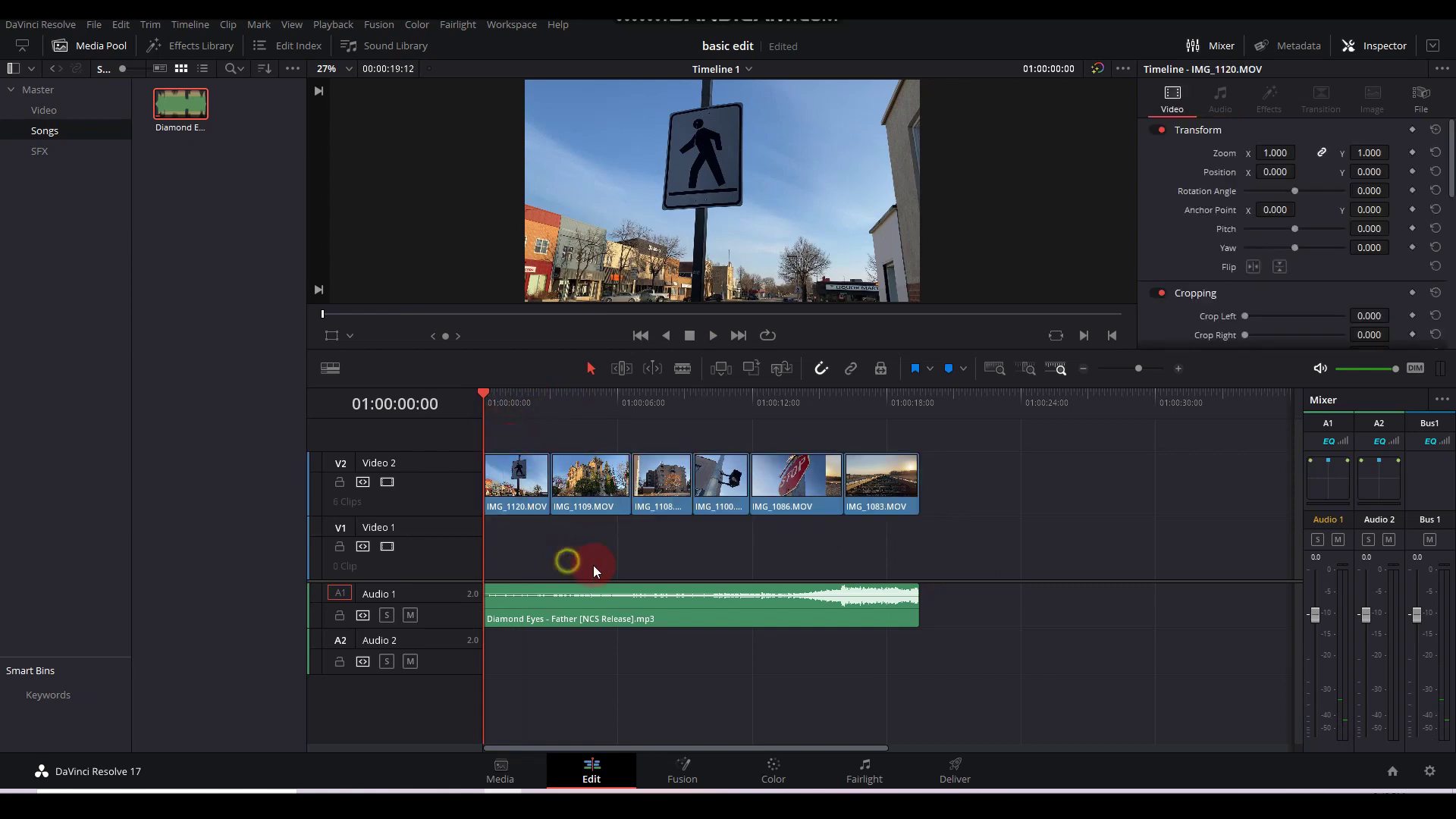
pyautogui.press('space')
pyautogui.click(508, 389)
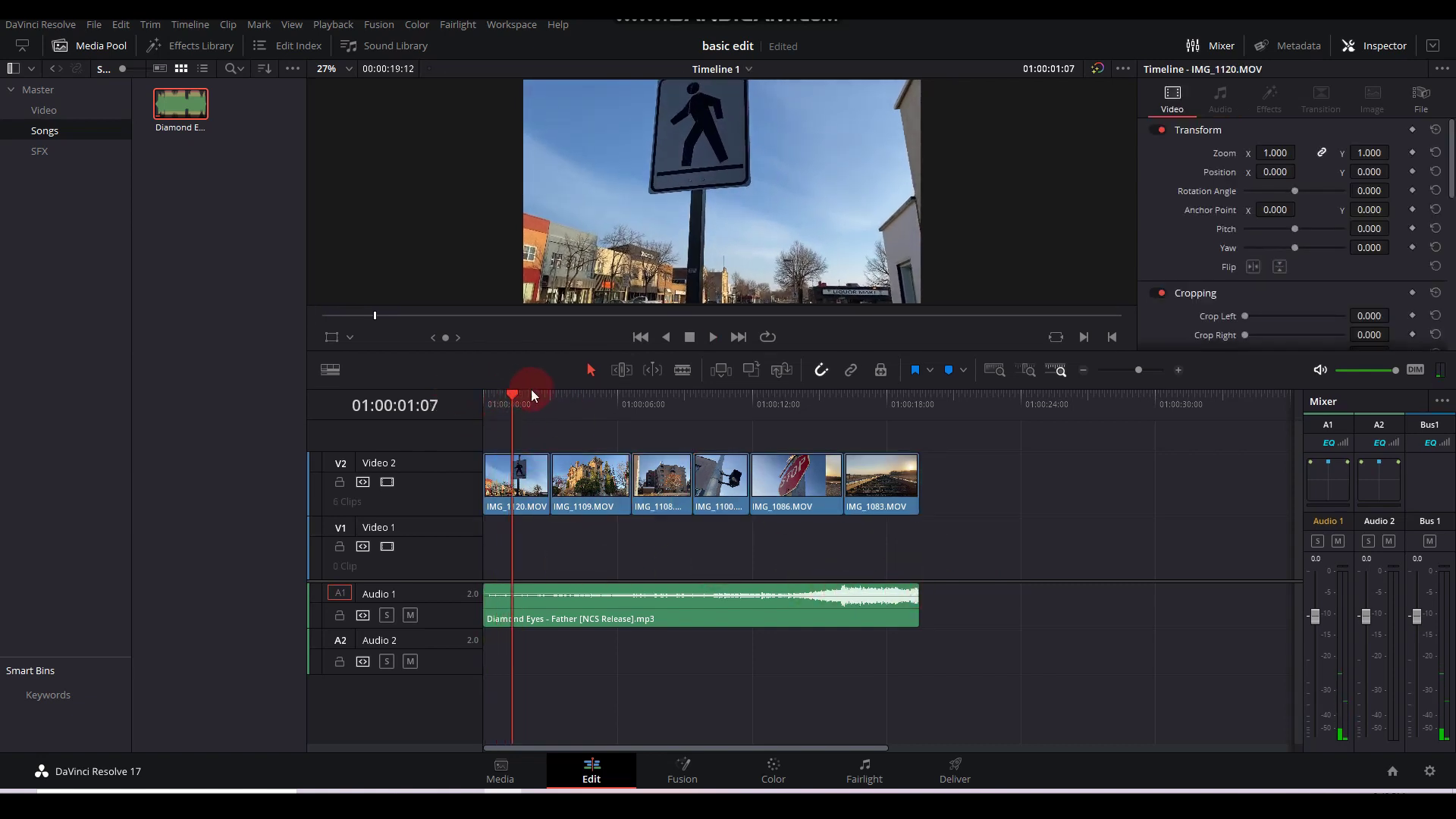
pyautogui.moveTo(511, 356); pyautogui.dragTo(475, 362)
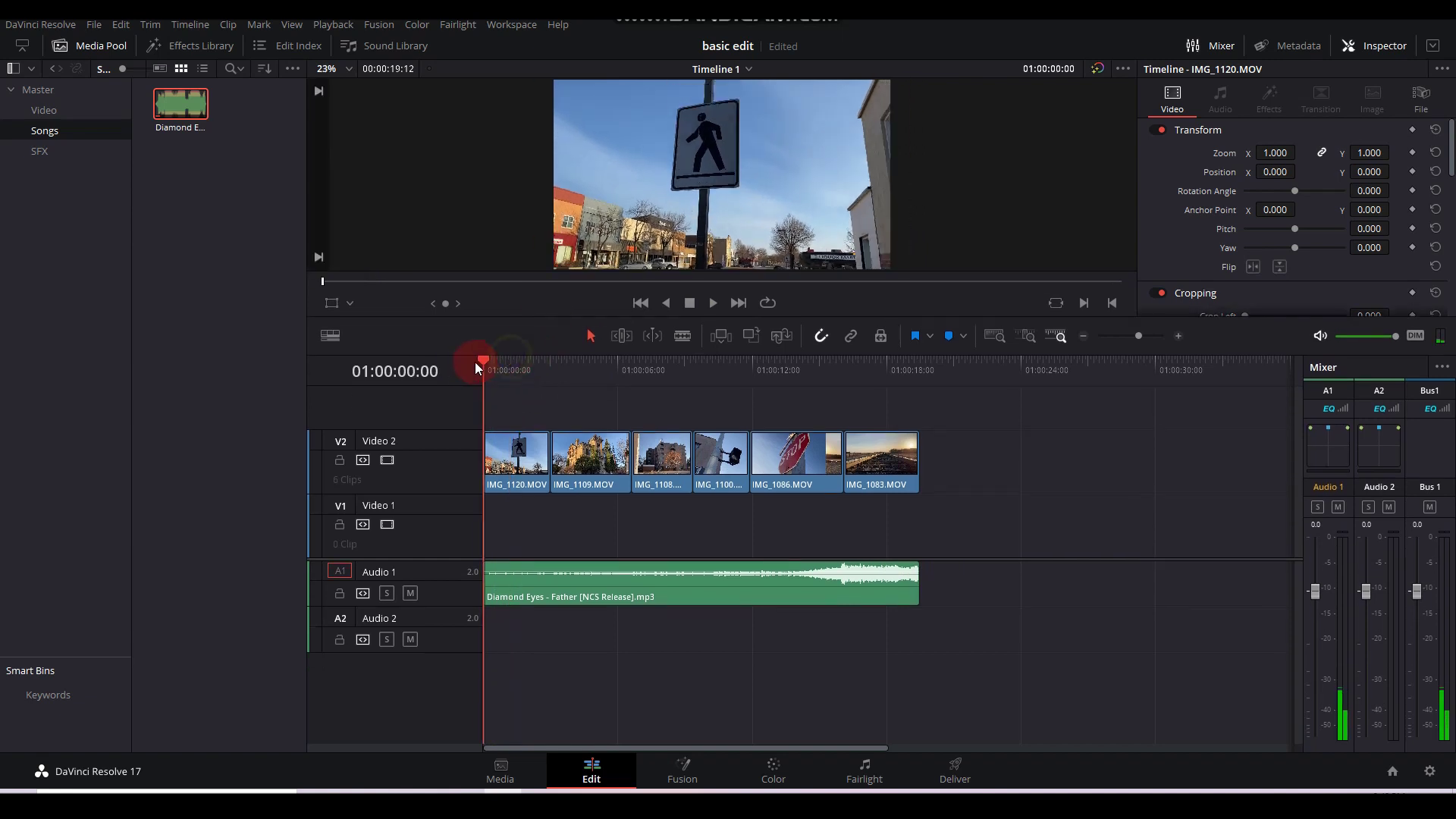
pyautogui.click(189, 47)
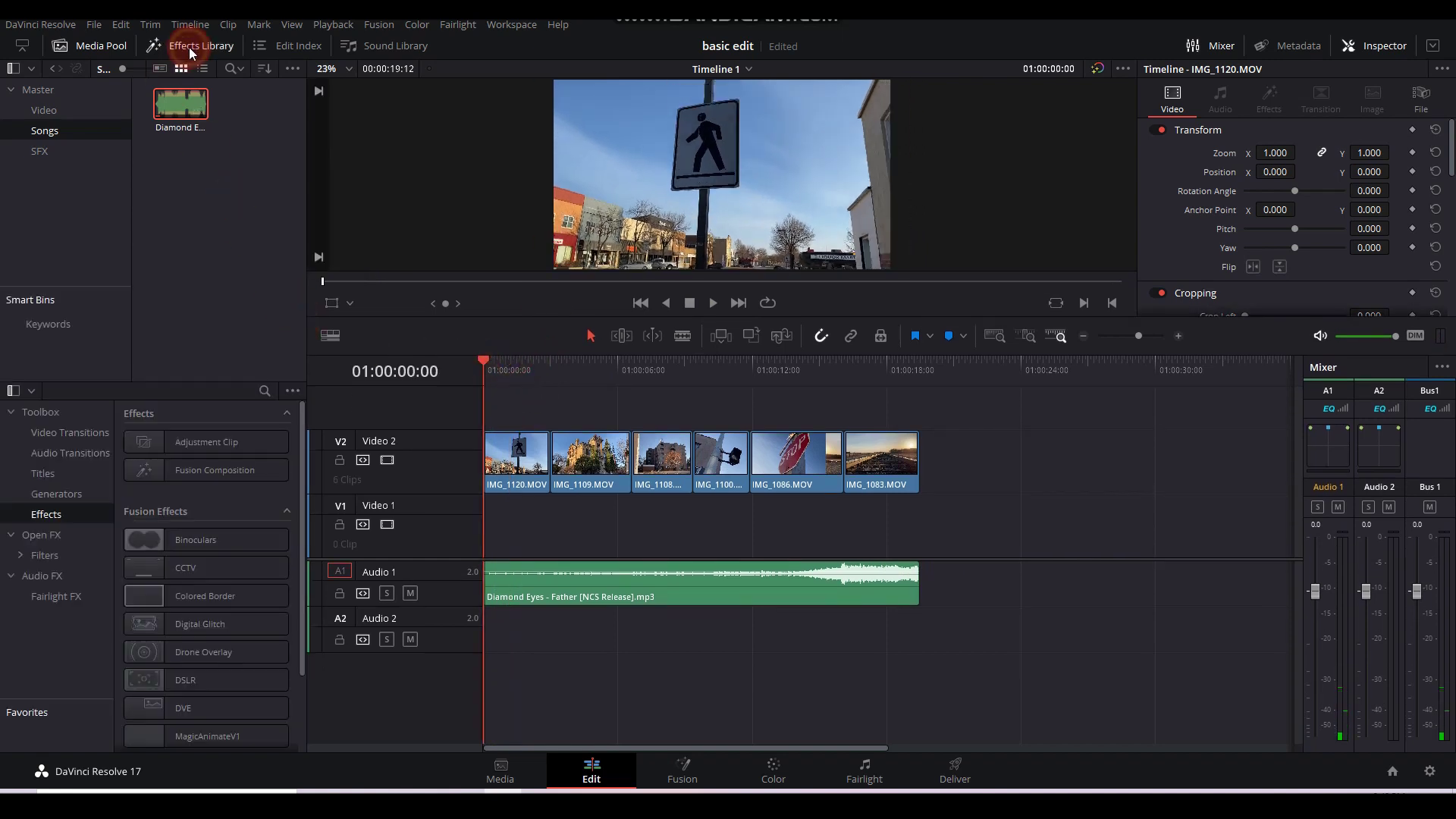
pyautogui.click(30, 521)
pyautogui.click(222, 449)
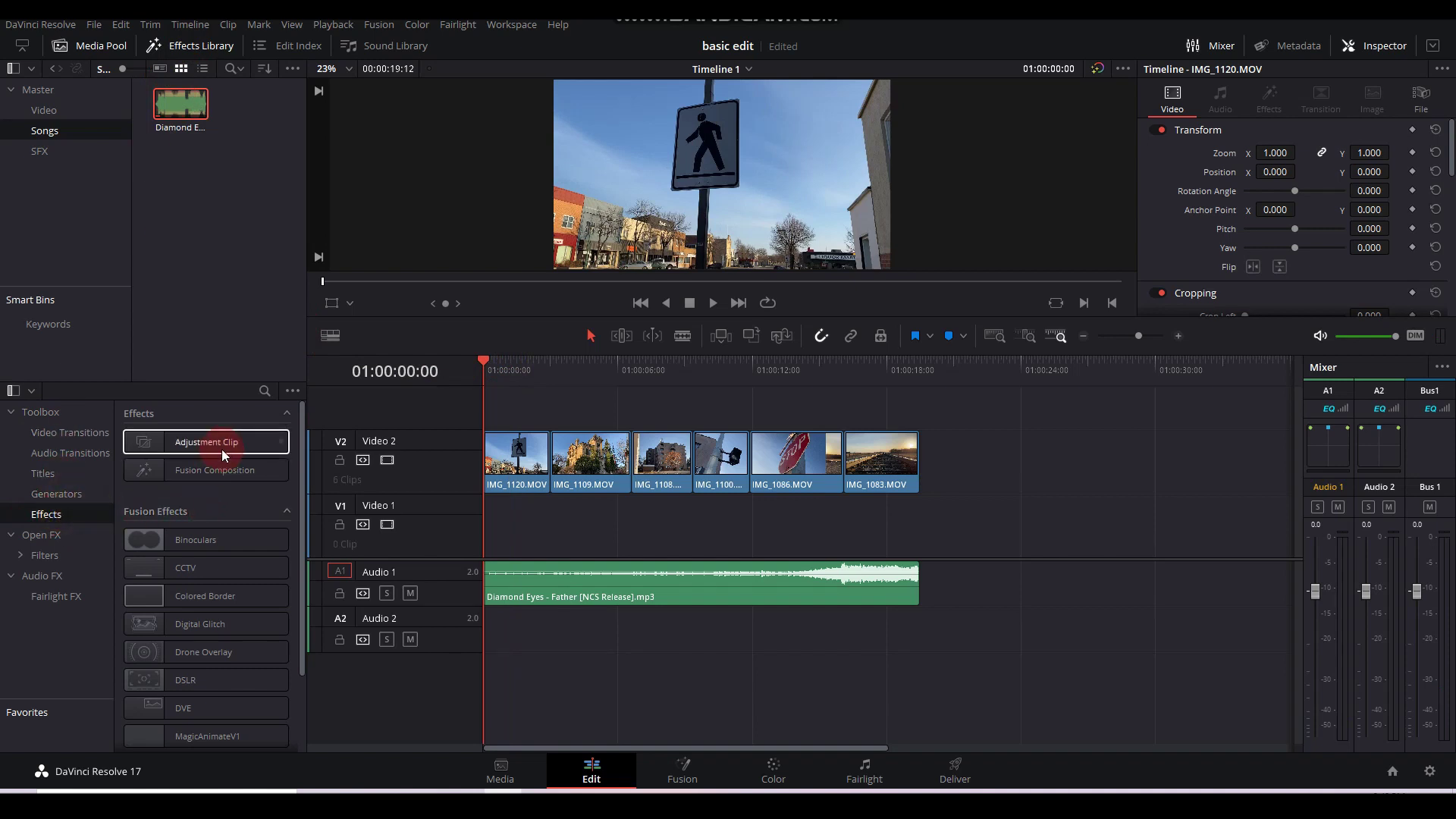
pyautogui.click(148, 444)
pyautogui.moveTo(169, 439); pyautogui.dragTo(488, 401)
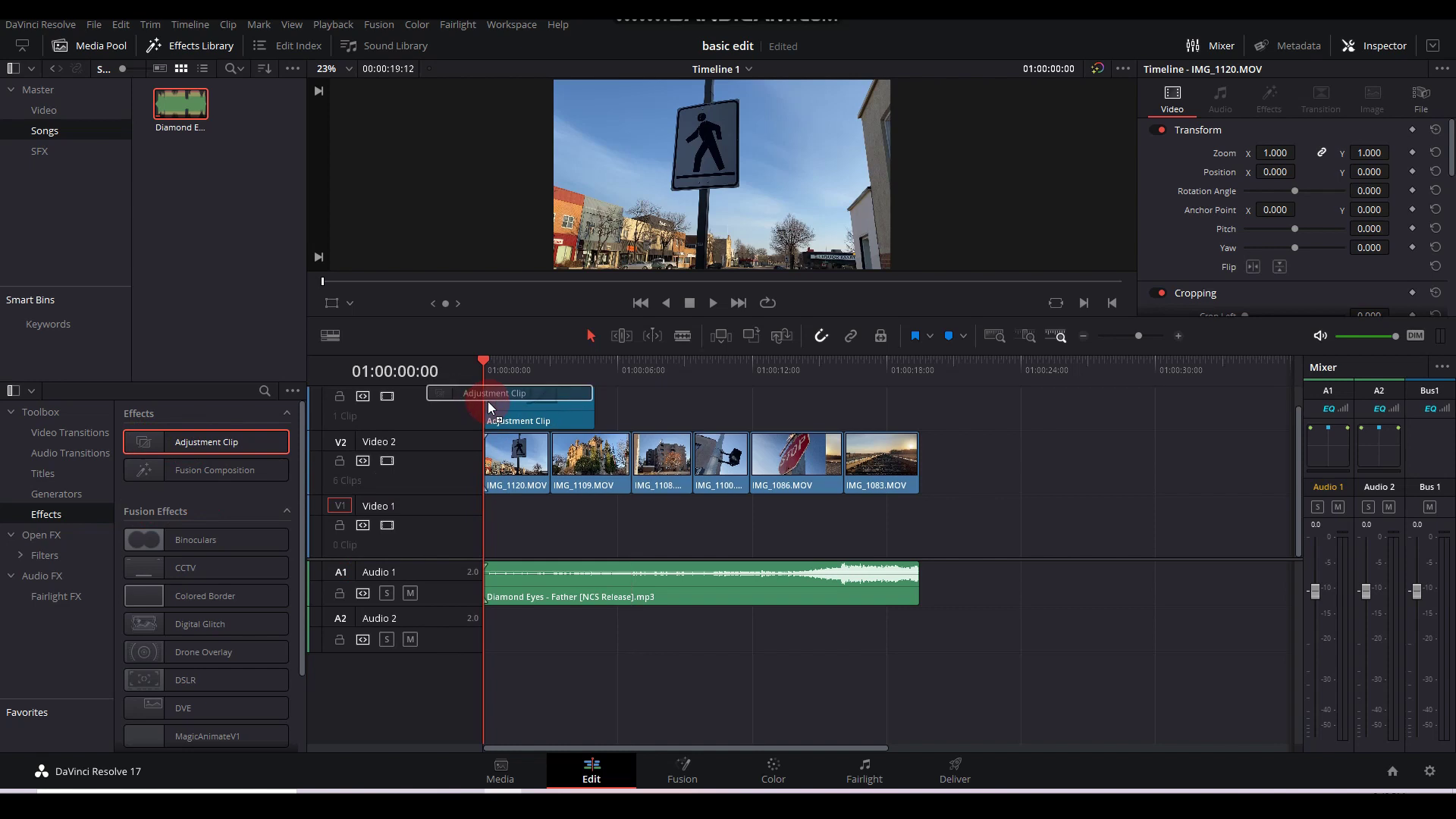
# - Crop the adjustment clip 107.200 at top and bottom in the Inspector
pyautogui.click(598, 411)
pyautogui.click(1405, 266)
pyautogui.click(1425, 85)
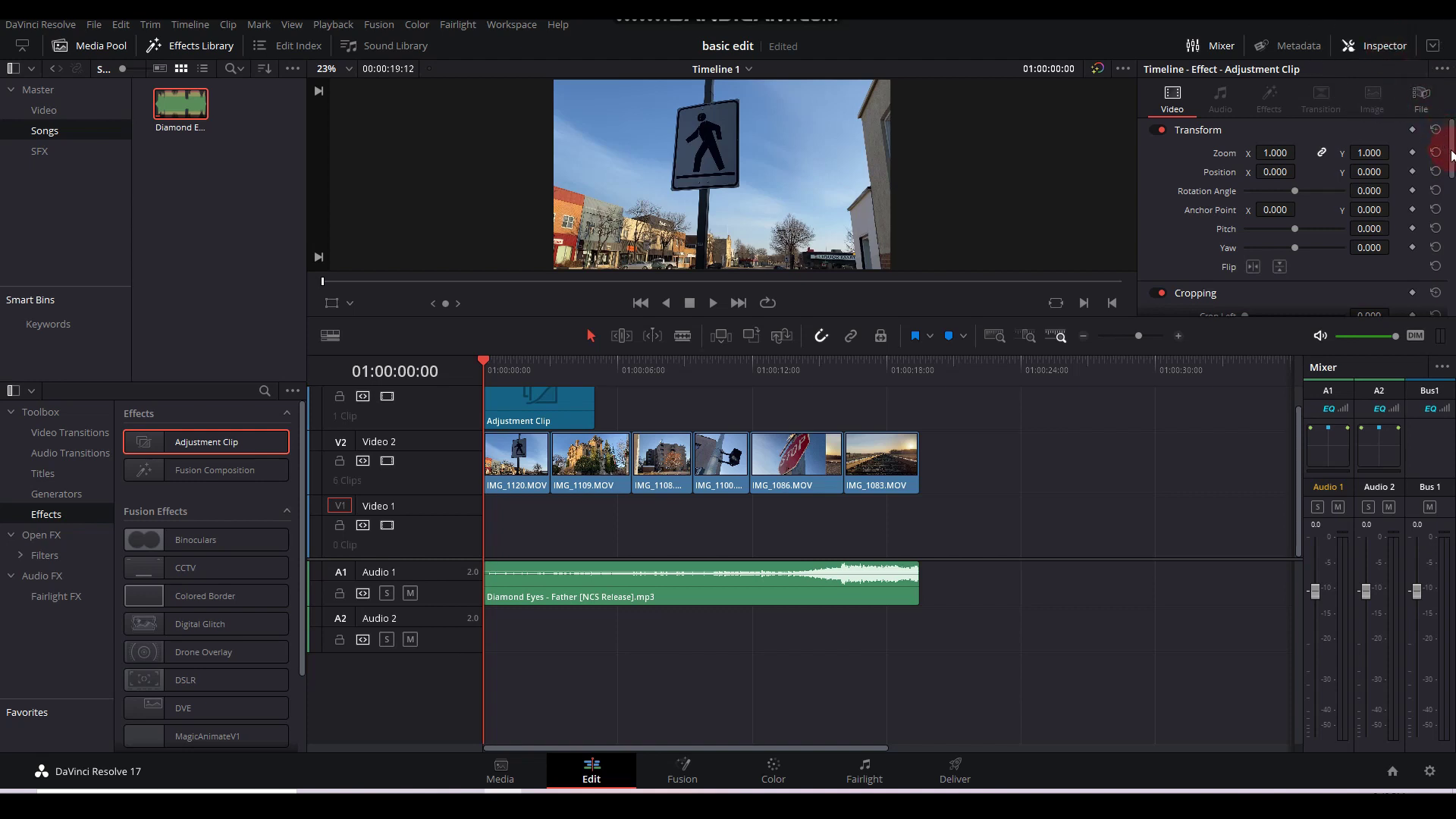
pyautogui.moveTo(1450, 158); pyautogui.dragTo(1451, 203)
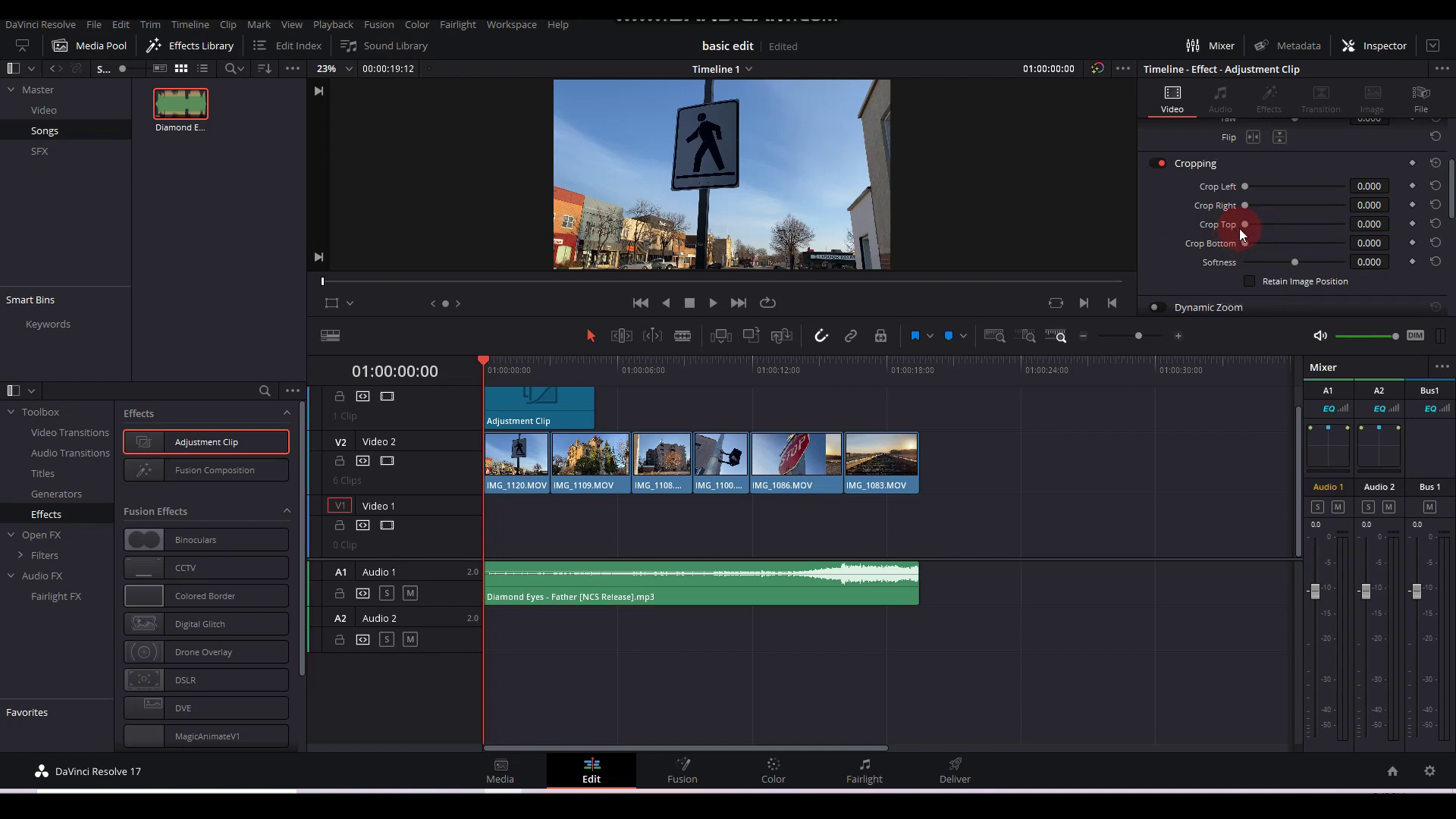
pyautogui.moveTo(1239, 229)
pyautogui.mouseDown()
pyautogui.moveTo(1254, 226)
pyautogui.moveTo(1253, 243)
pyautogui.mouseUp()
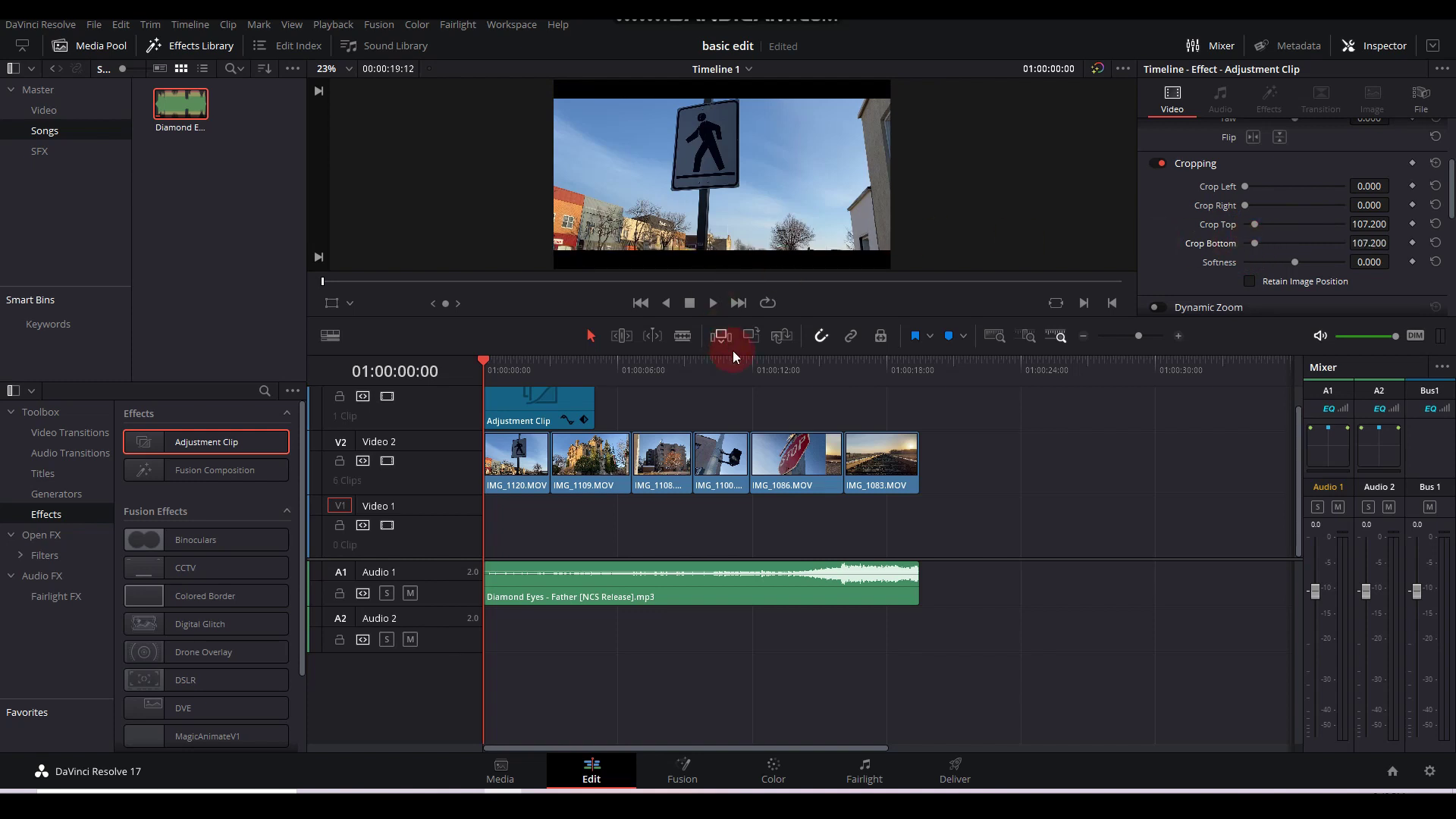
# - Preview the letterbox and extend the adjustment clip across all six clips
pyautogui.click(570, 406)
pyautogui.scroll(1, 664, 434)
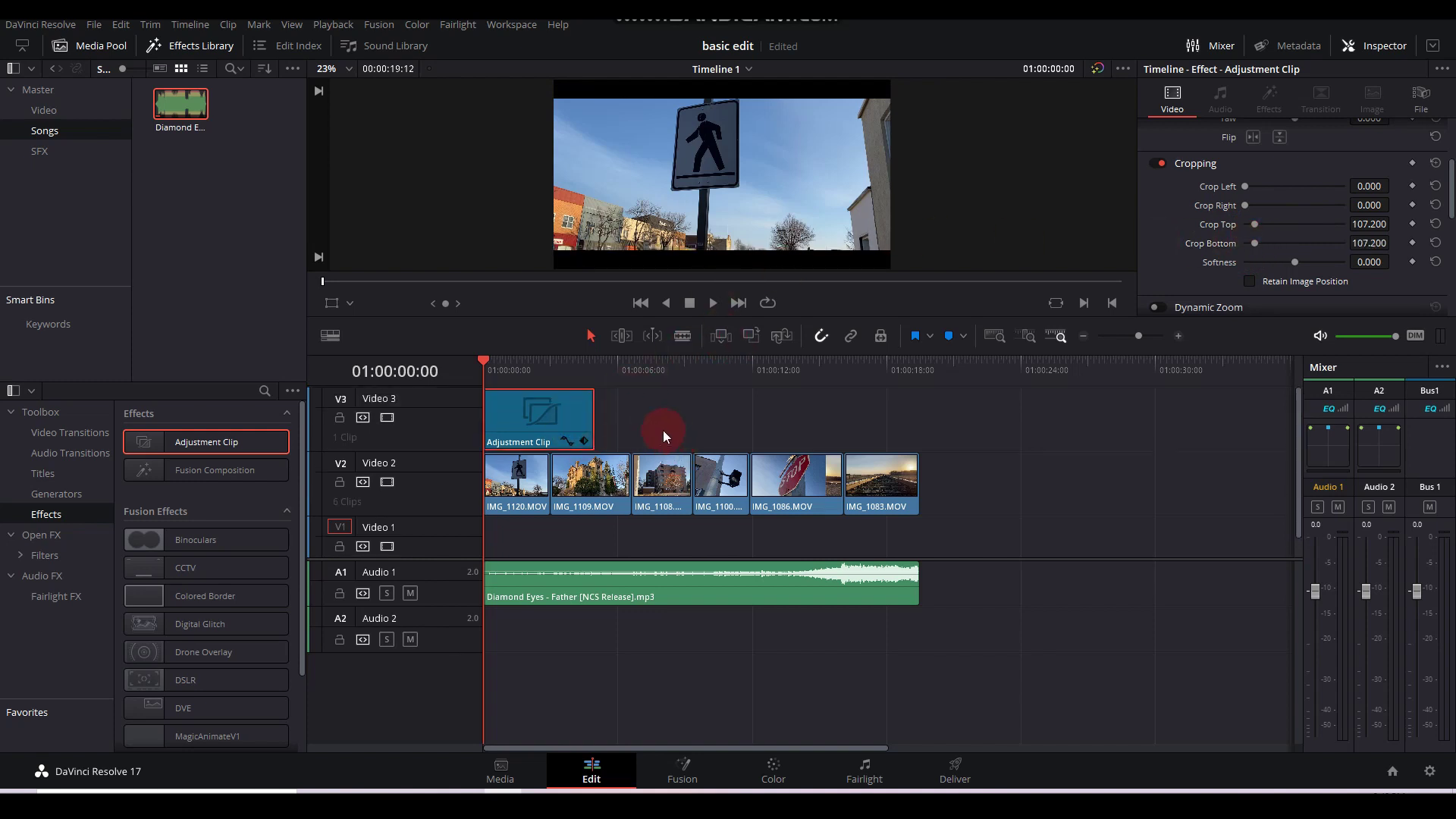
pyautogui.press('space')
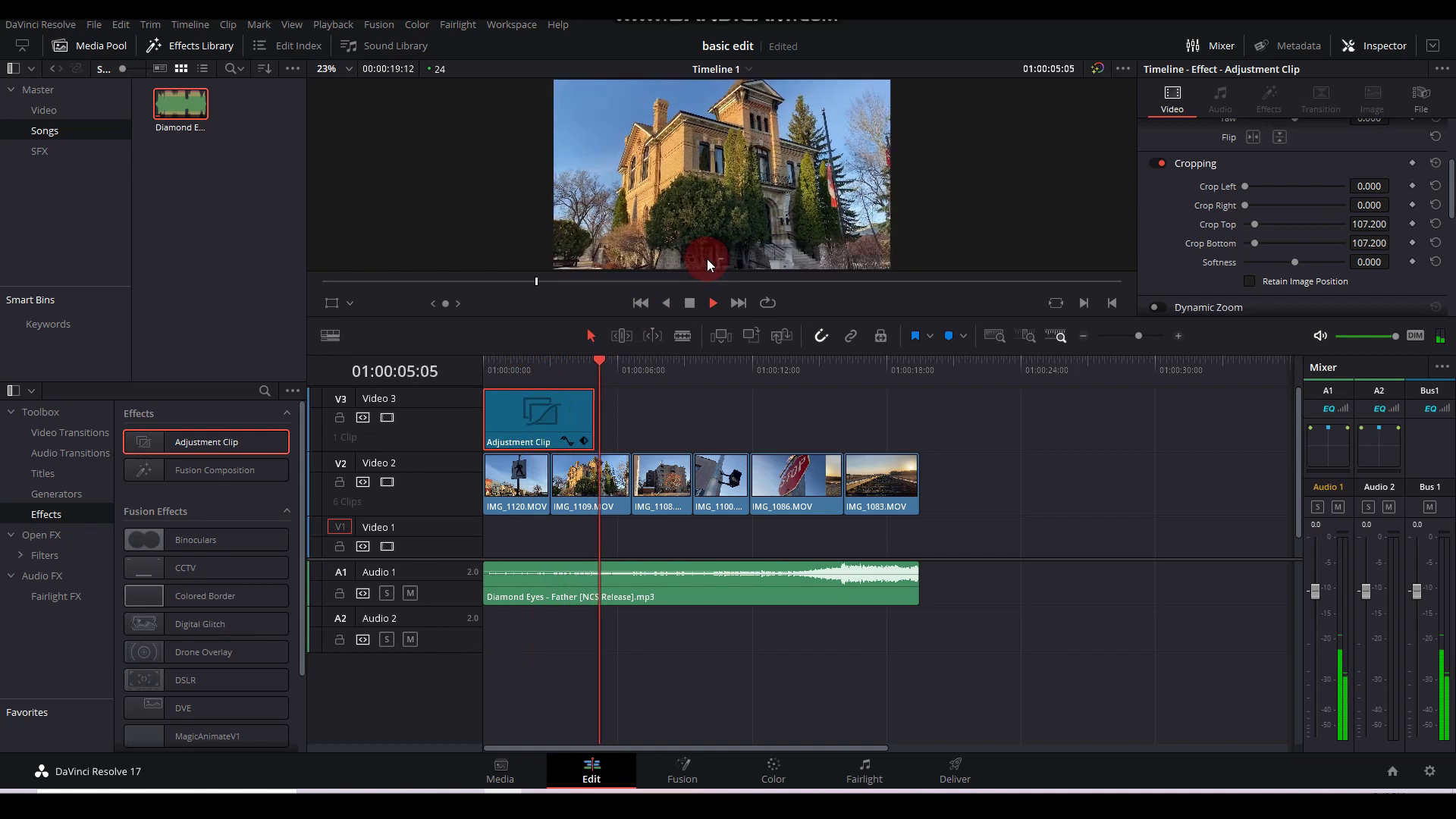
pyautogui.press('space')
pyautogui.click(597, 427)
pyautogui.moveTo(616, 374); pyautogui.dragTo(474, 375)
pyautogui.moveTo(586, 419); pyautogui.dragTo(918, 447)
# - Play back from the start to check the letterbox and reselect the adjustment clip
pyautogui.press('space')
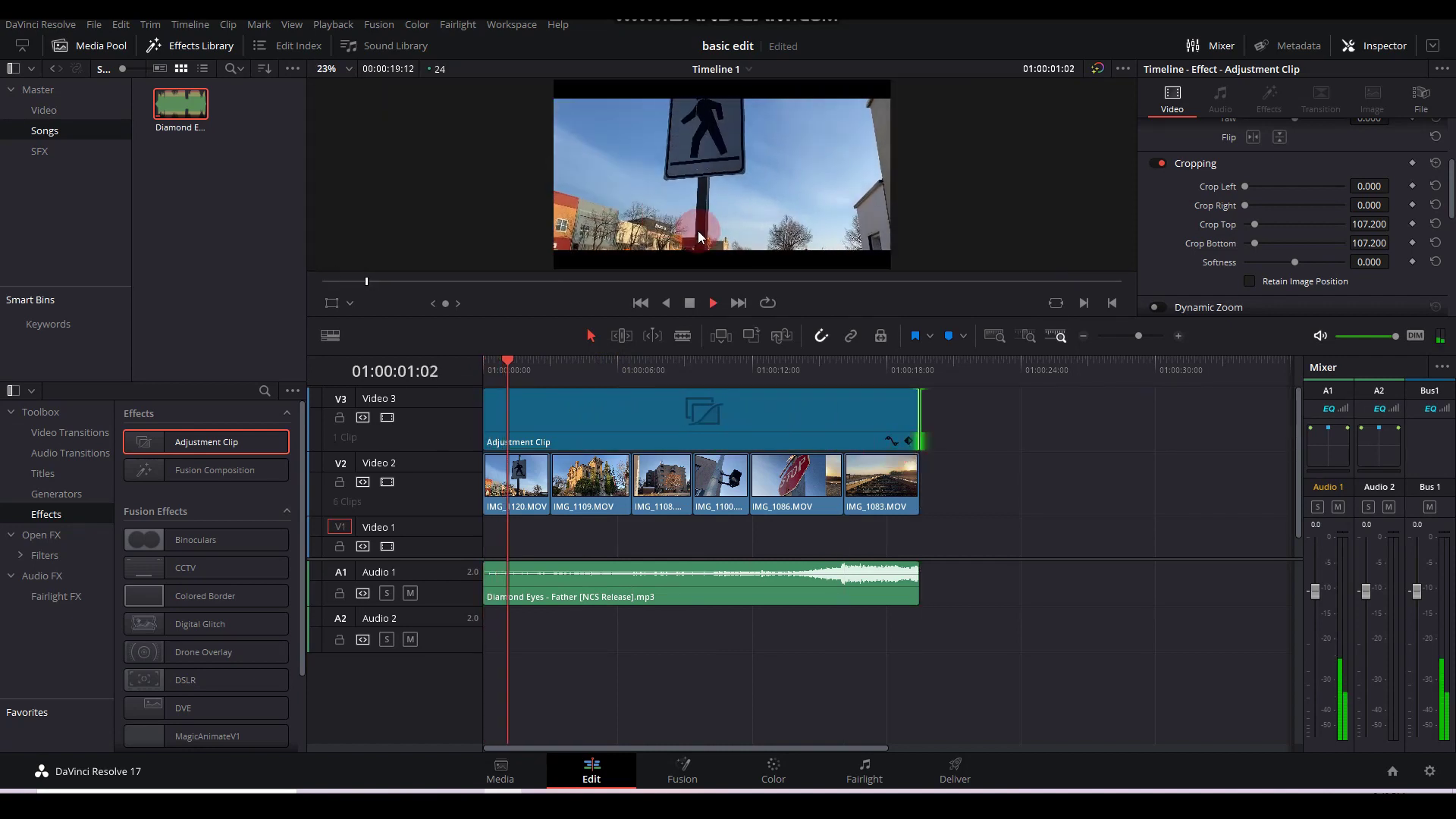
pyautogui.click(715, 229)
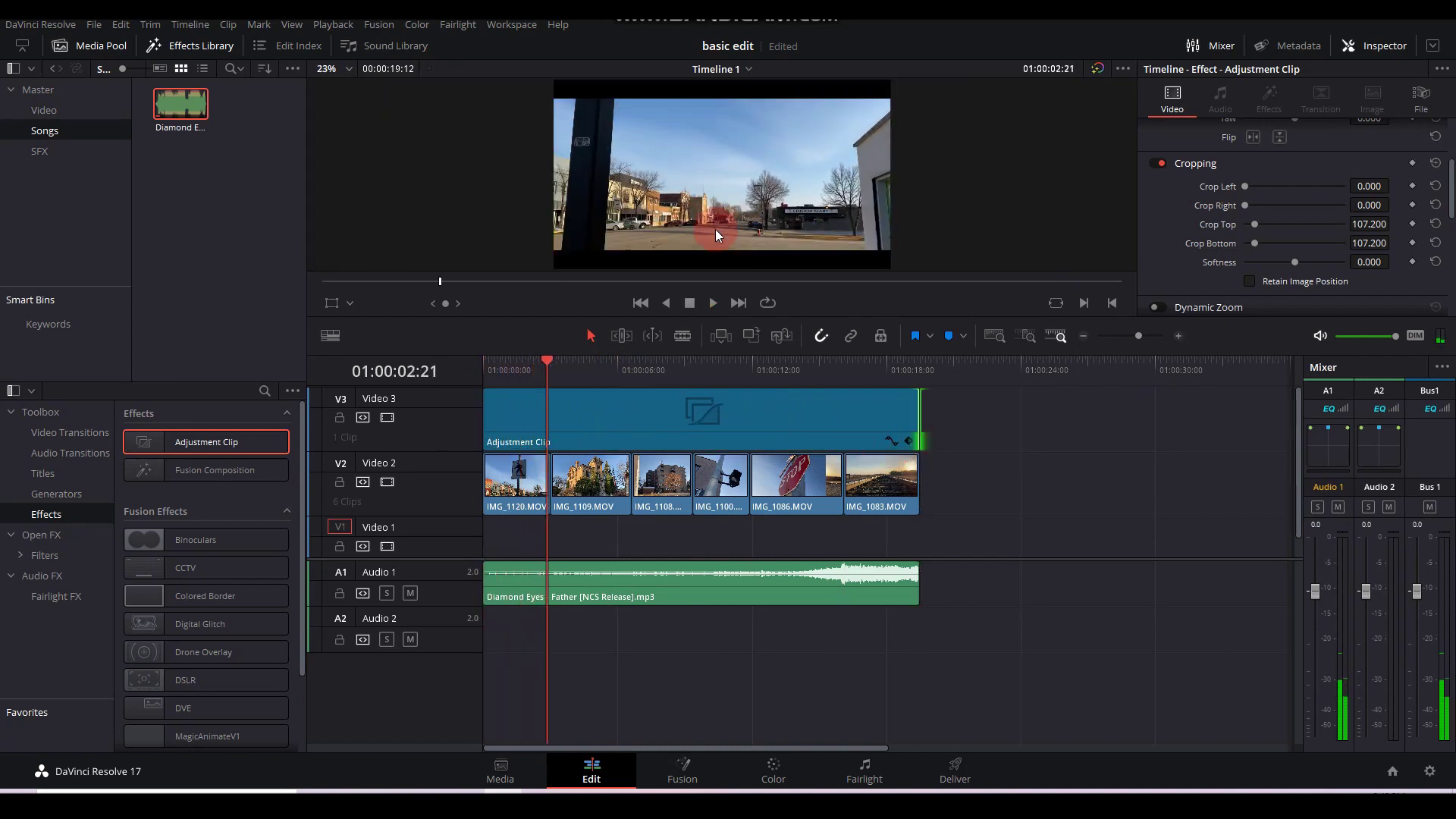
pyautogui.click(547, 360)
pyautogui.moveTo(548, 359); pyautogui.dragTo(452, 372)
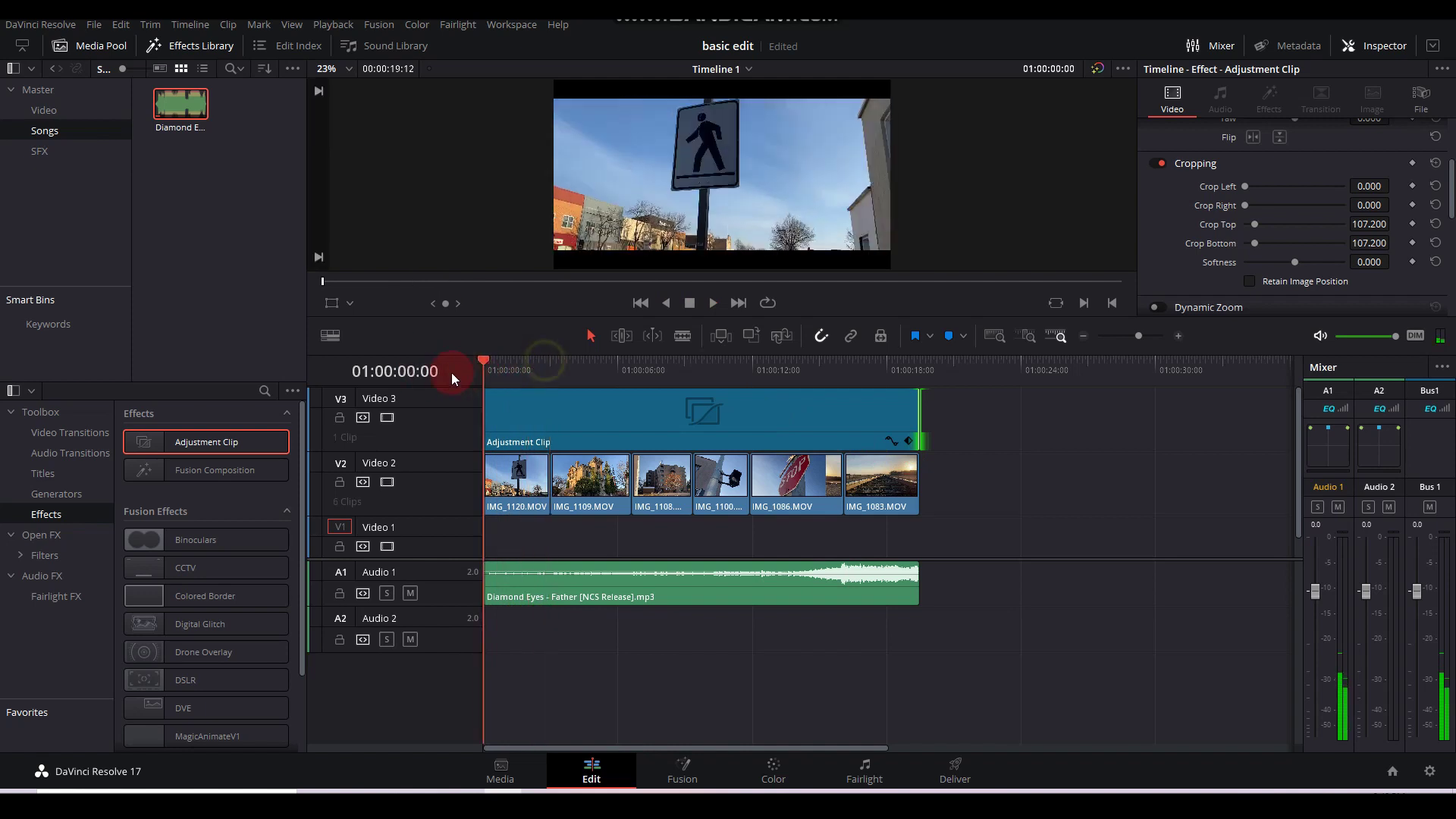
pyautogui.click(680, 440)
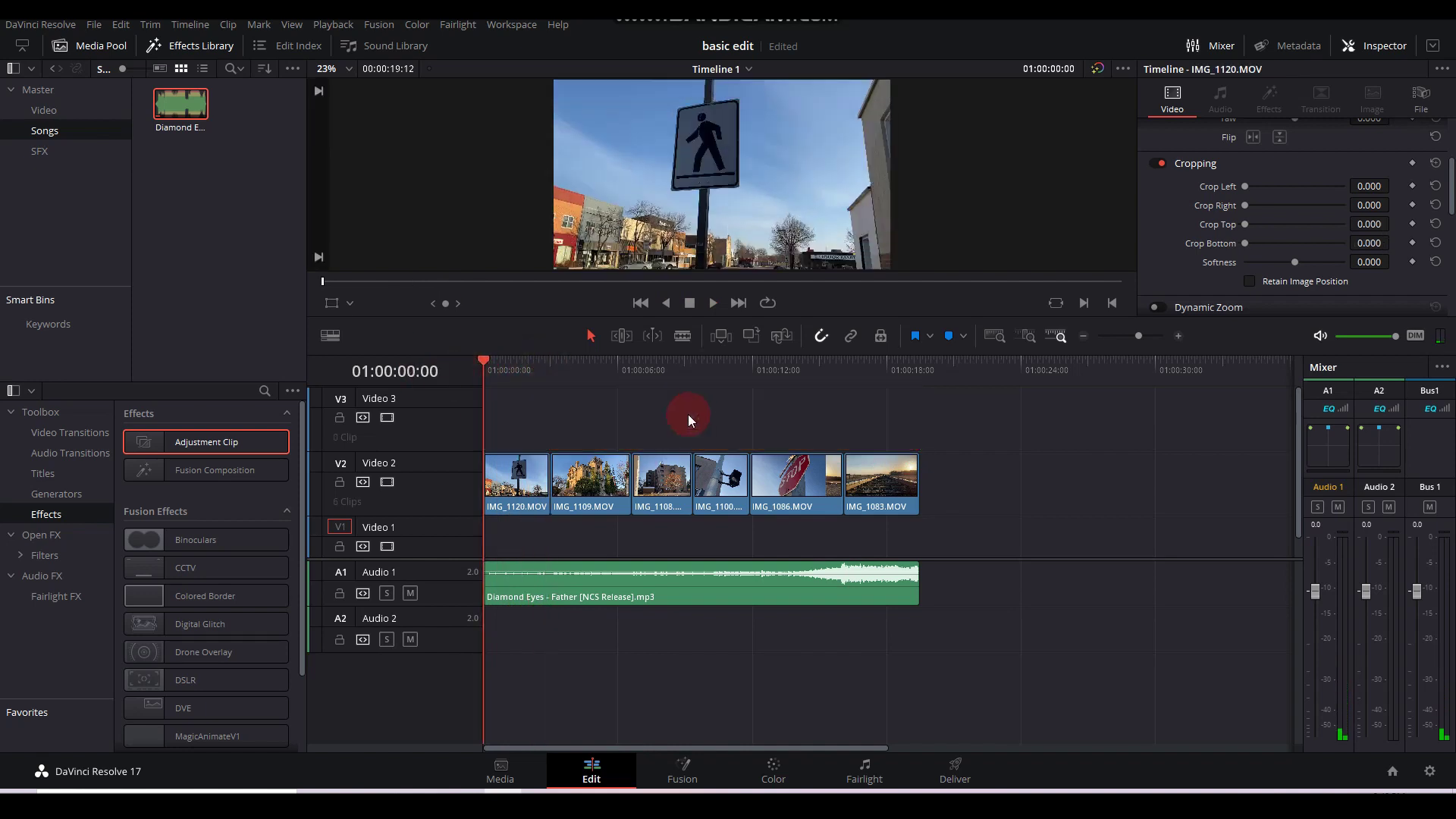
# - Delete the adjustment clip and select Timeline 1 in the Master bin
pyautogui.press('Delete')
pyautogui.click(58, 92)
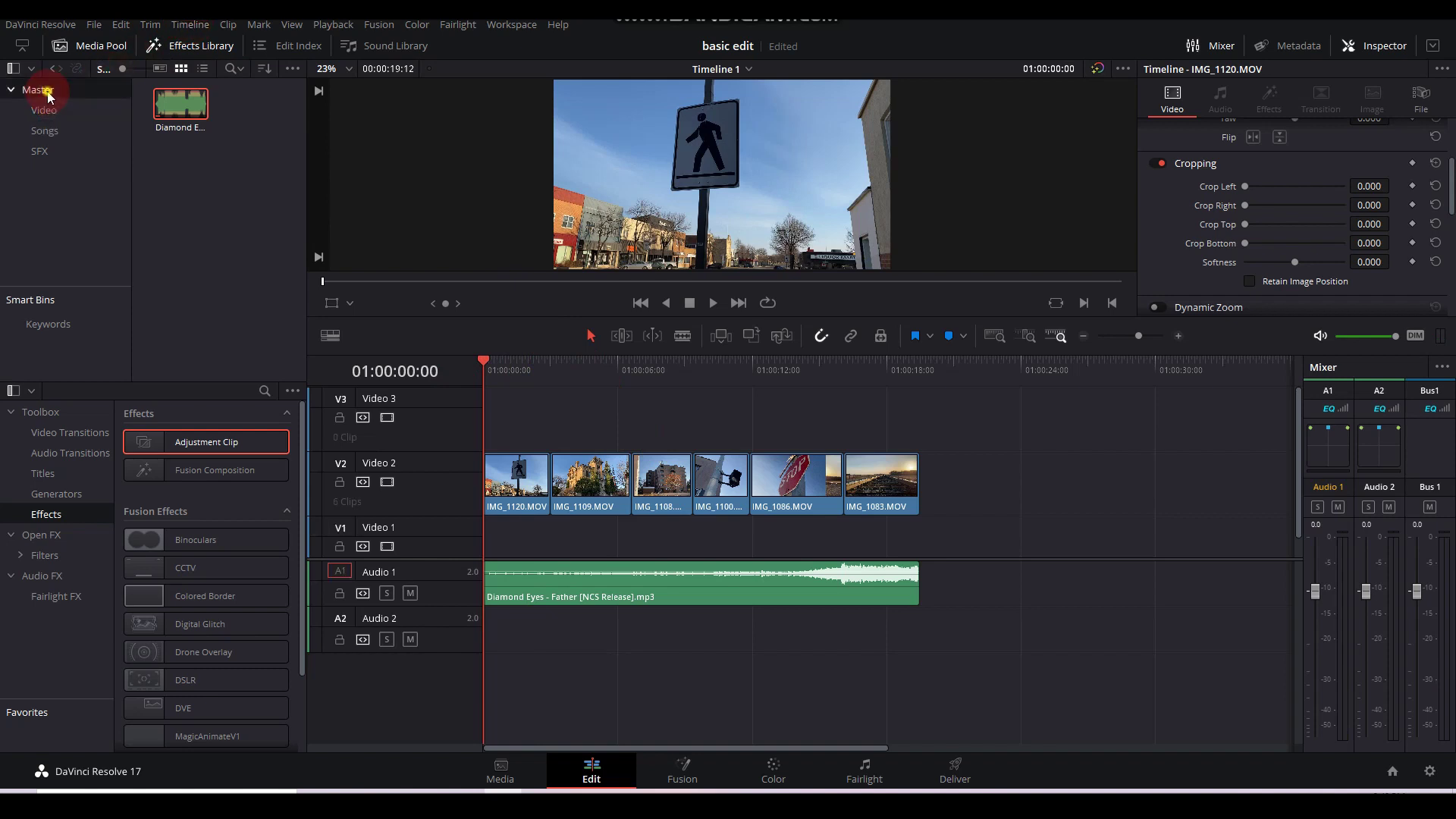
pyautogui.click(261, 105)
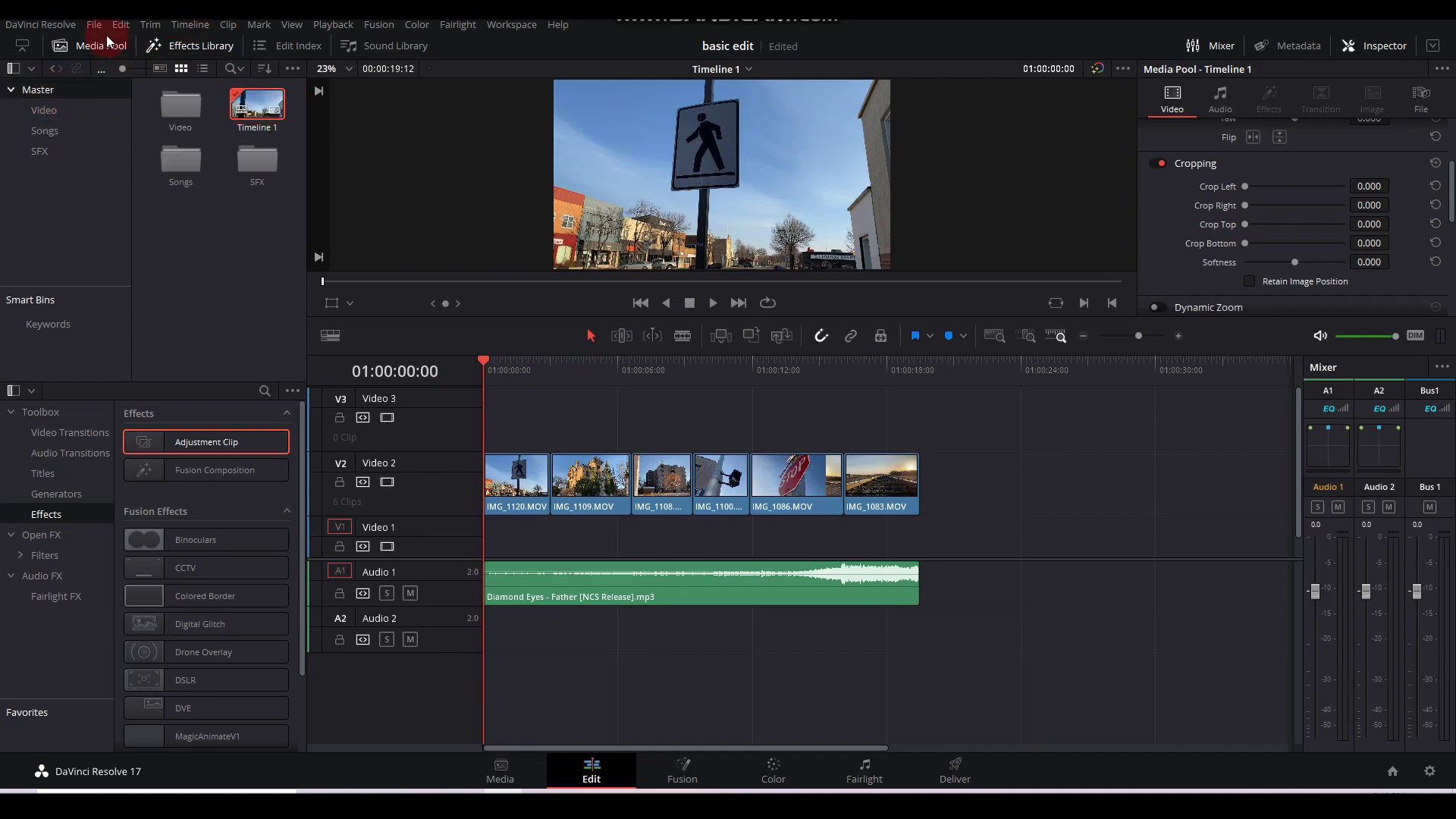
pyautogui.click(190, 24)
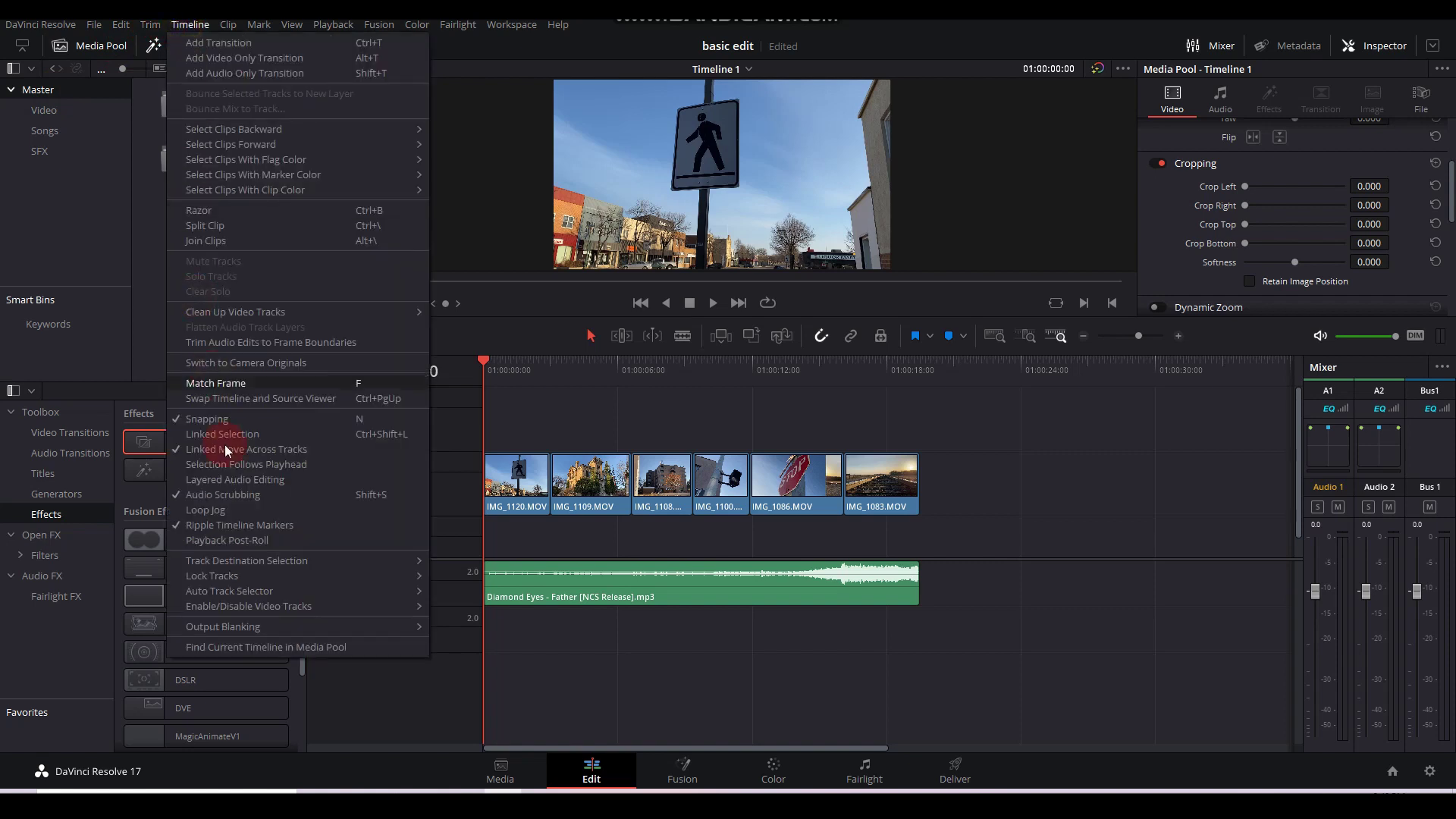
pyautogui.moveTo(242, 631)
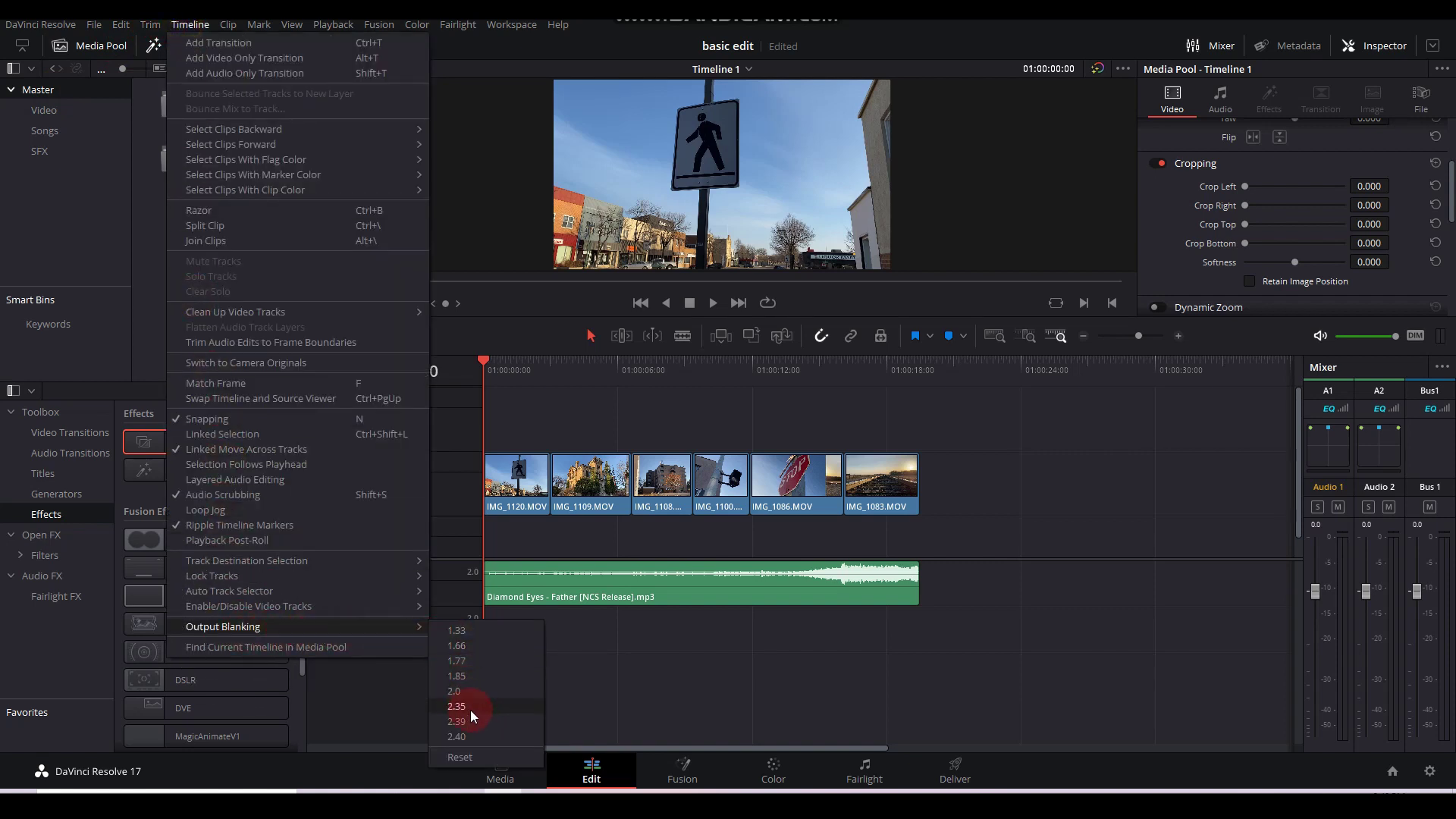
pyautogui.click(490, 709)
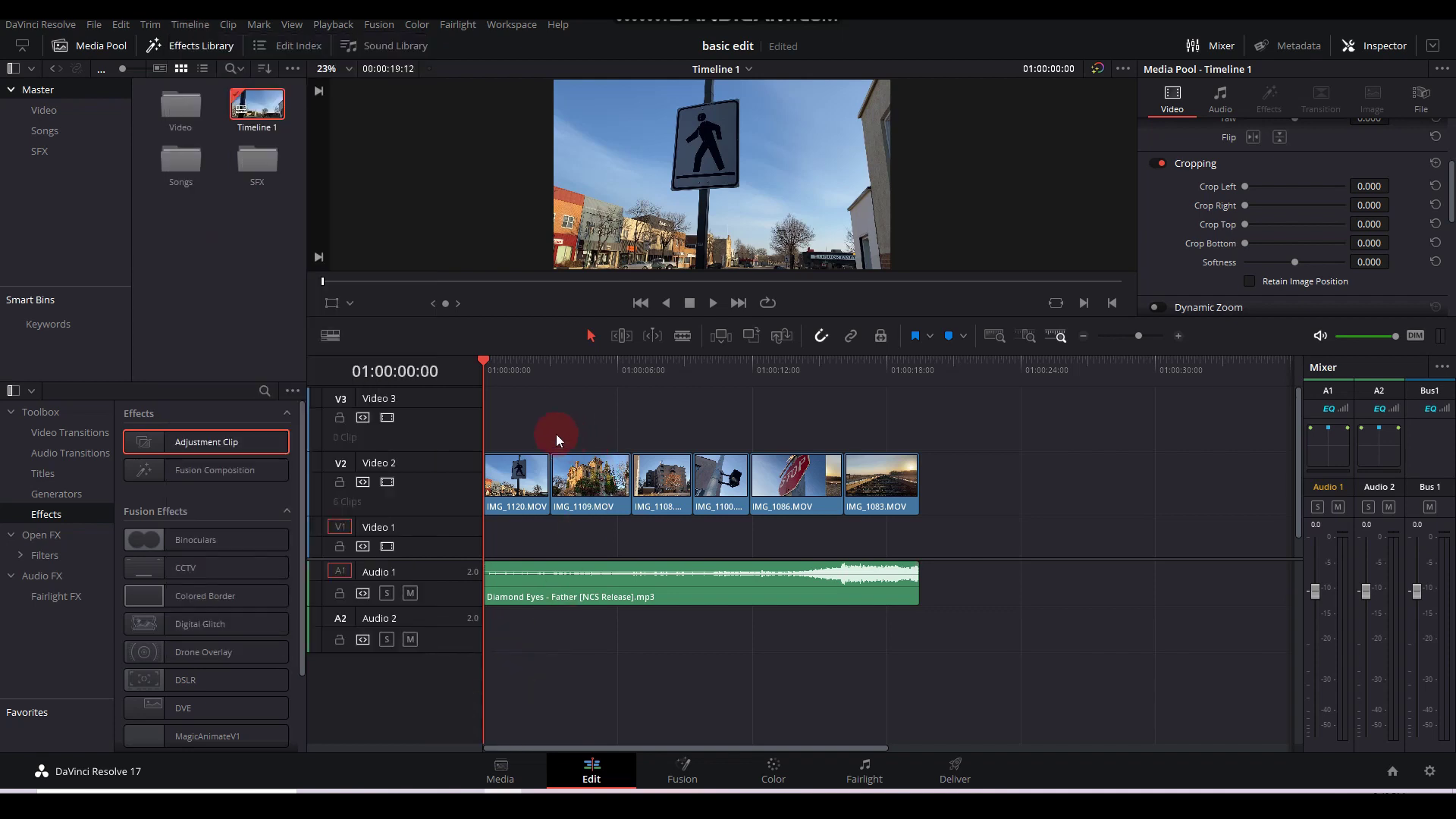
# - Apply 2.35 output blanking from the Timeline menu and play it back from the start
pyautogui.click(369, 283)
pyautogui.click(492, 361)
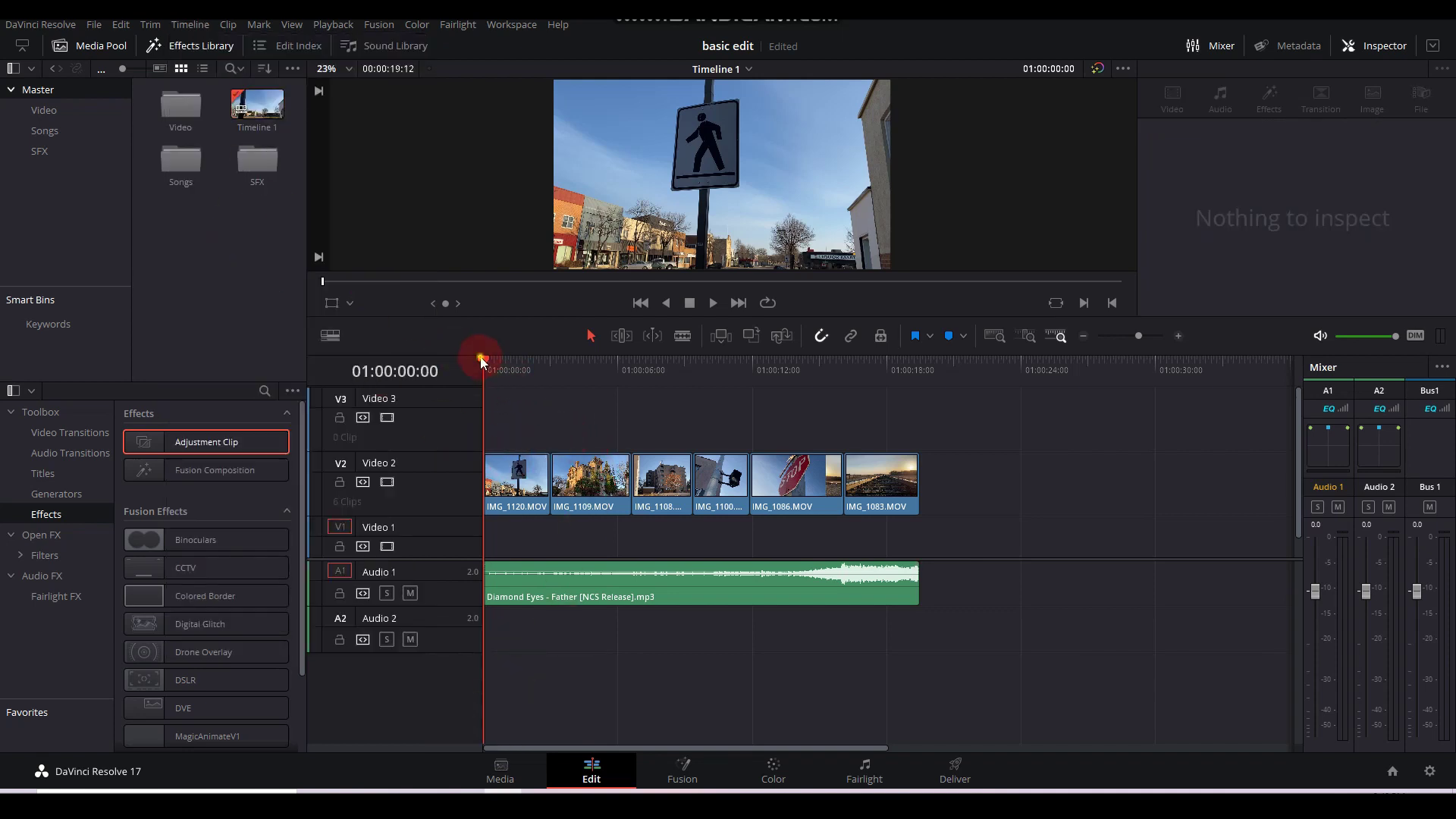
pyautogui.press('Home')
pyautogui.click(58, 88)
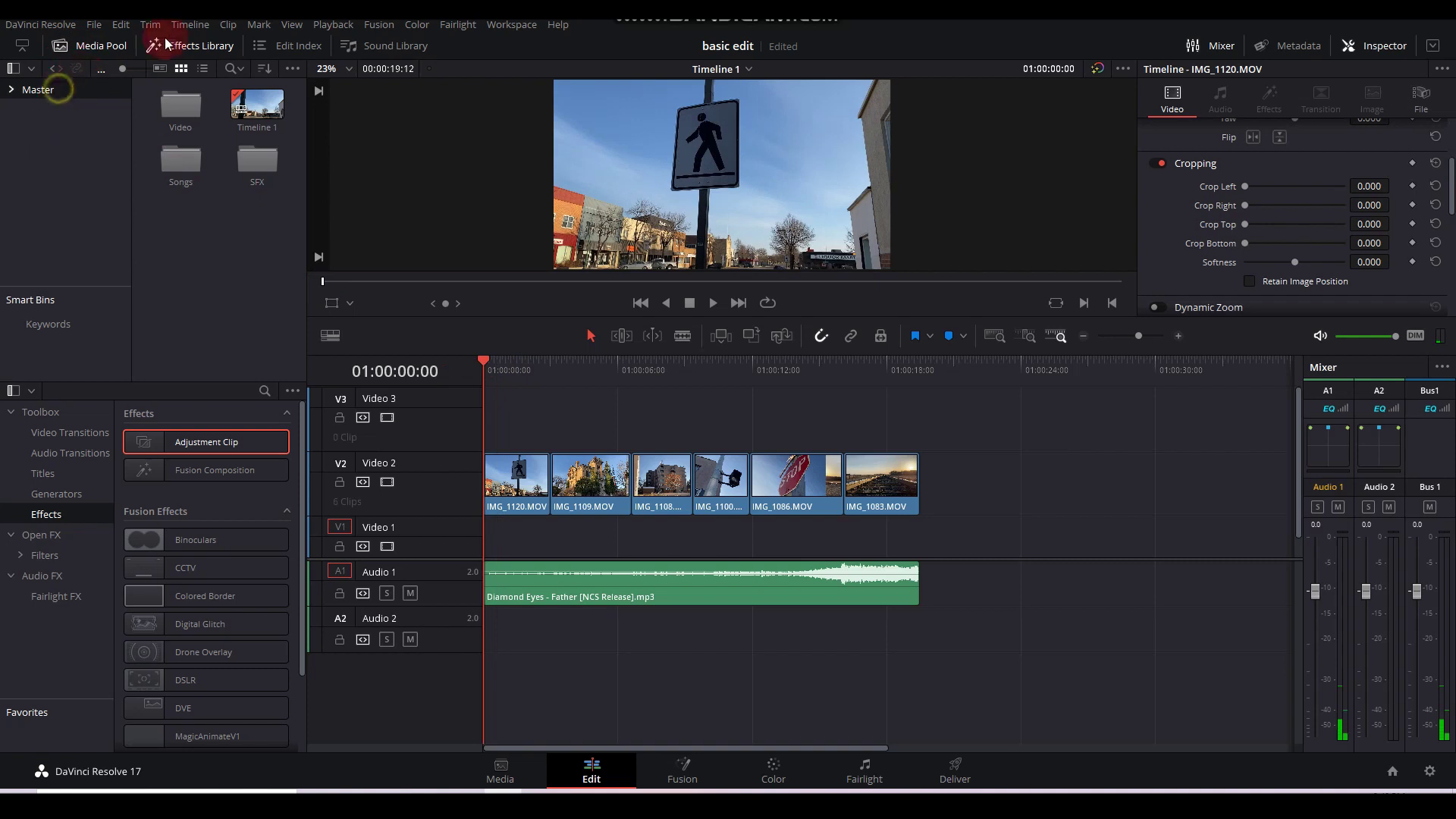
pyautogui.click(190, 24)
pyautogui.click(284, 608)
pyautogui.moveTo(339, 634)
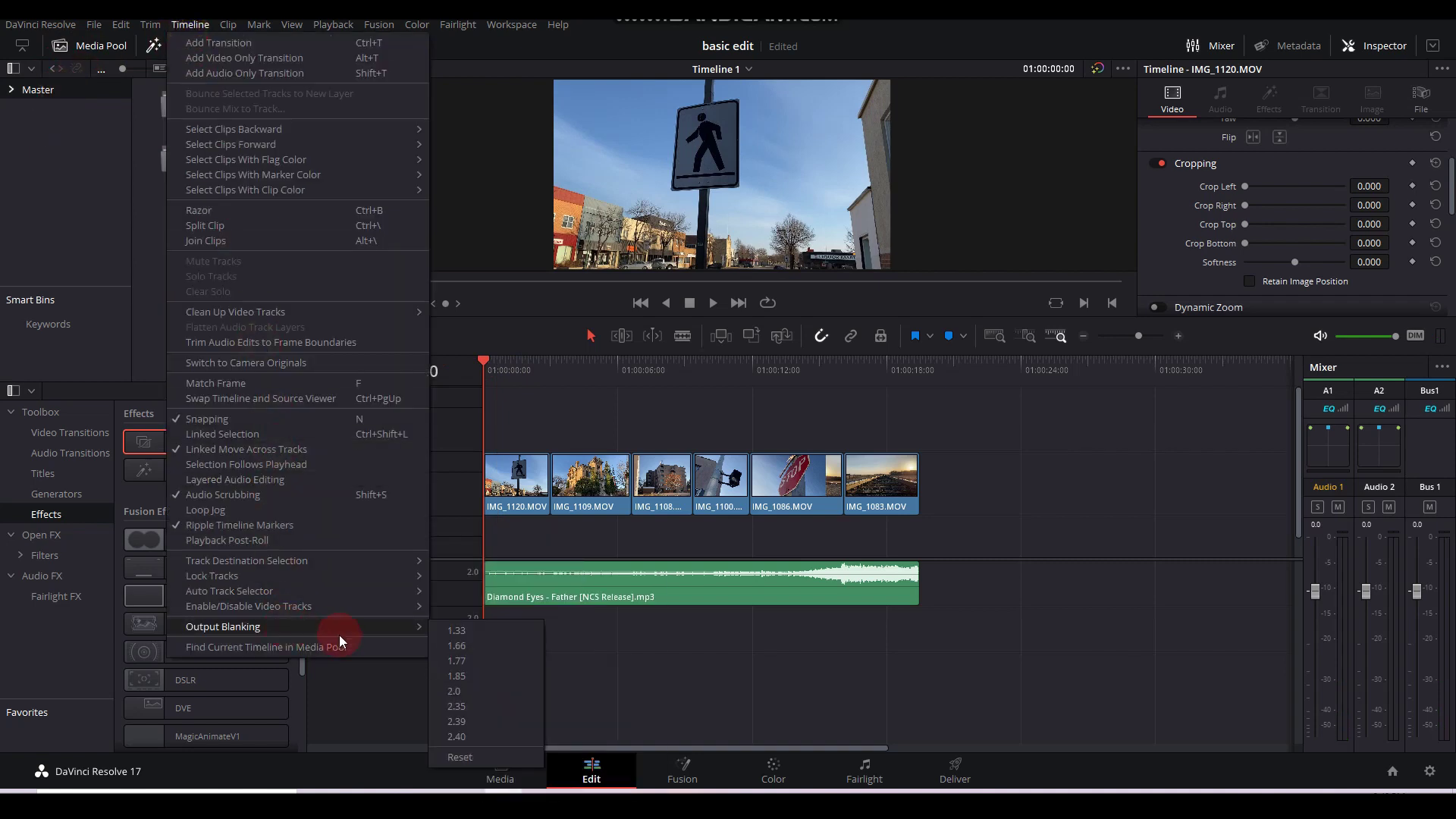
pyautogui.click(458, 705)
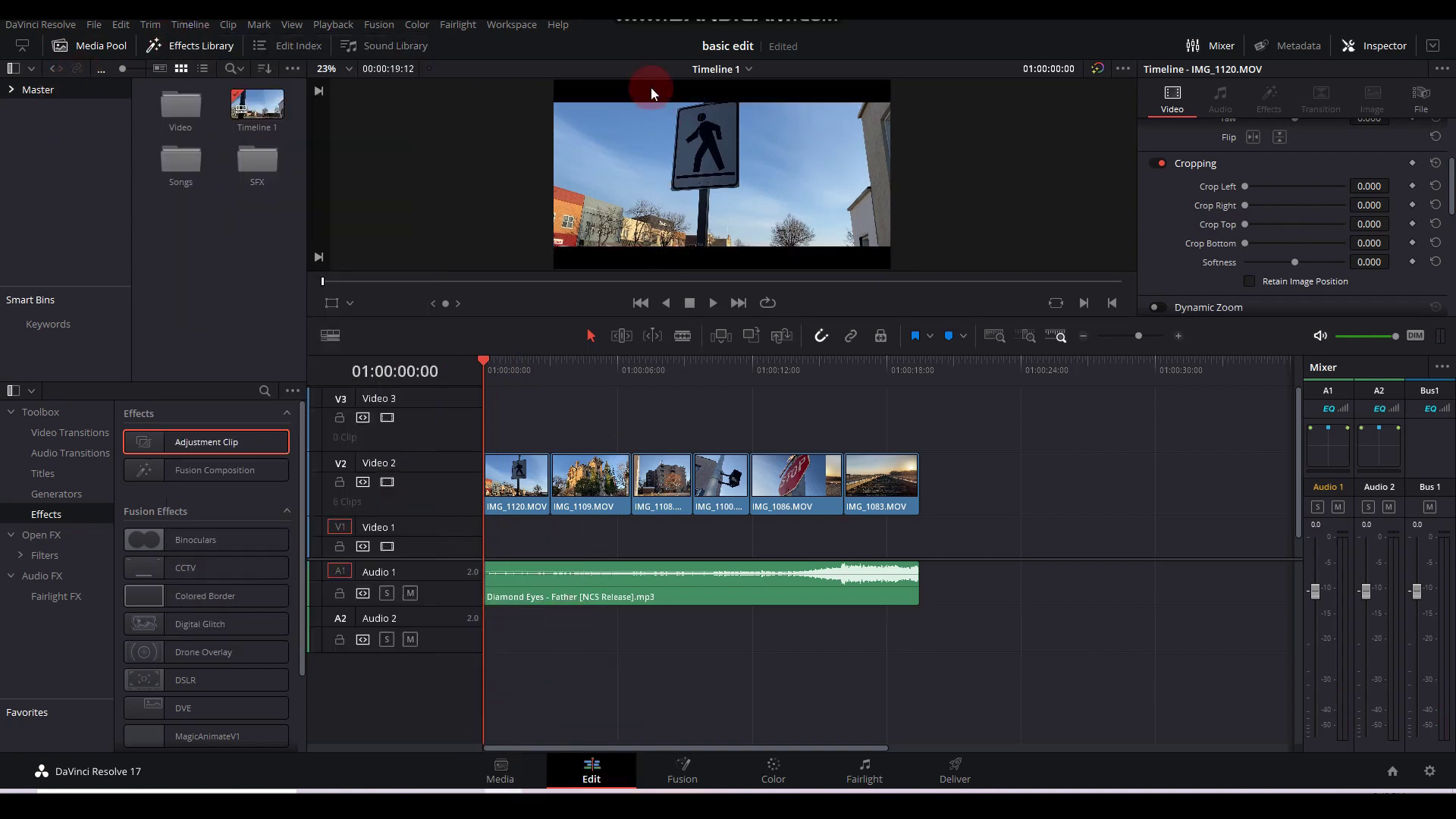
pyautogui.press('space')
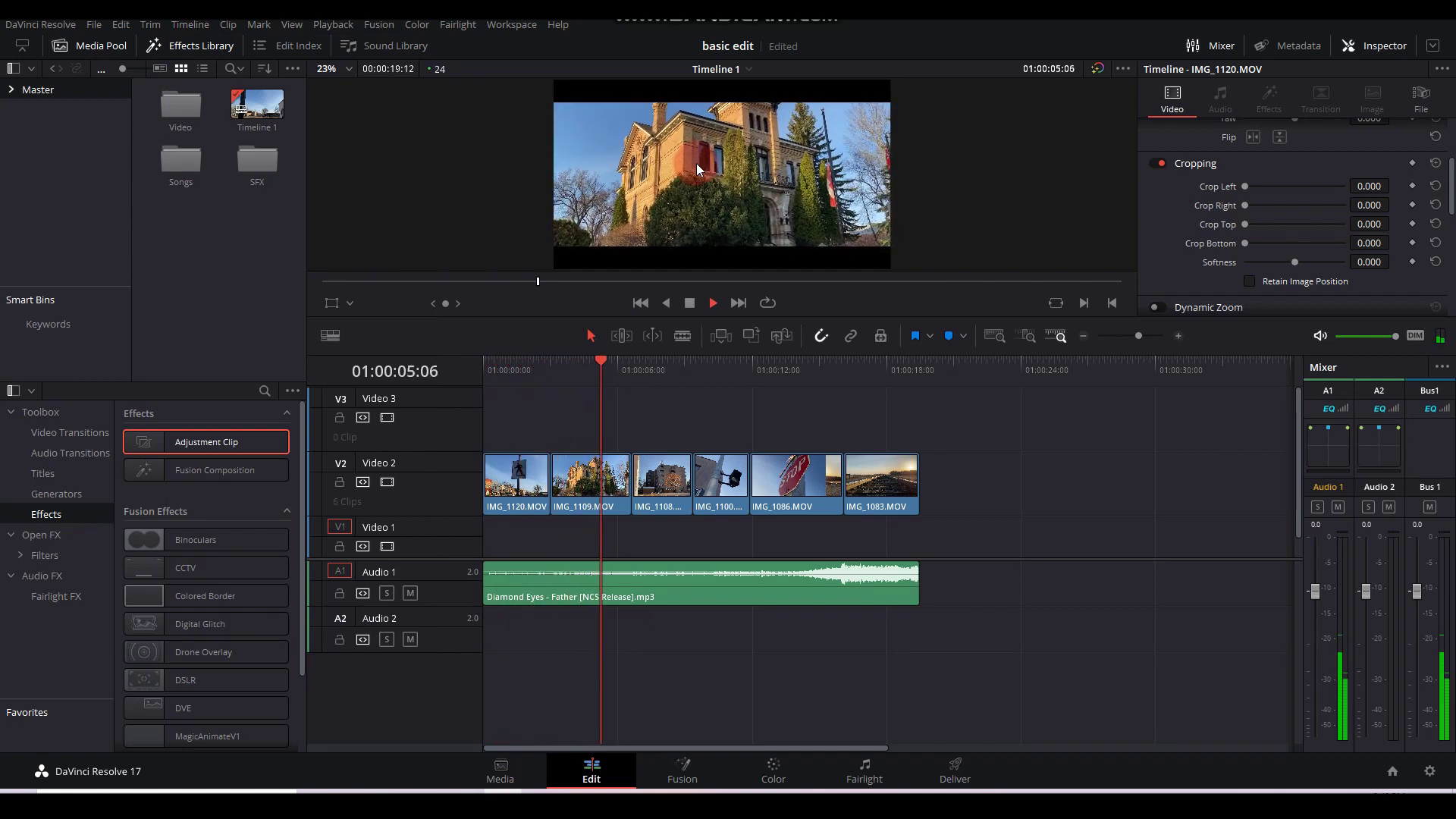
pyautogui.press('space')
# - Warm-grade clip 02 (shadows -32.50, Temp 820, Color Boost 43.50) and load clip 01
pyautogui.click(773, 773)
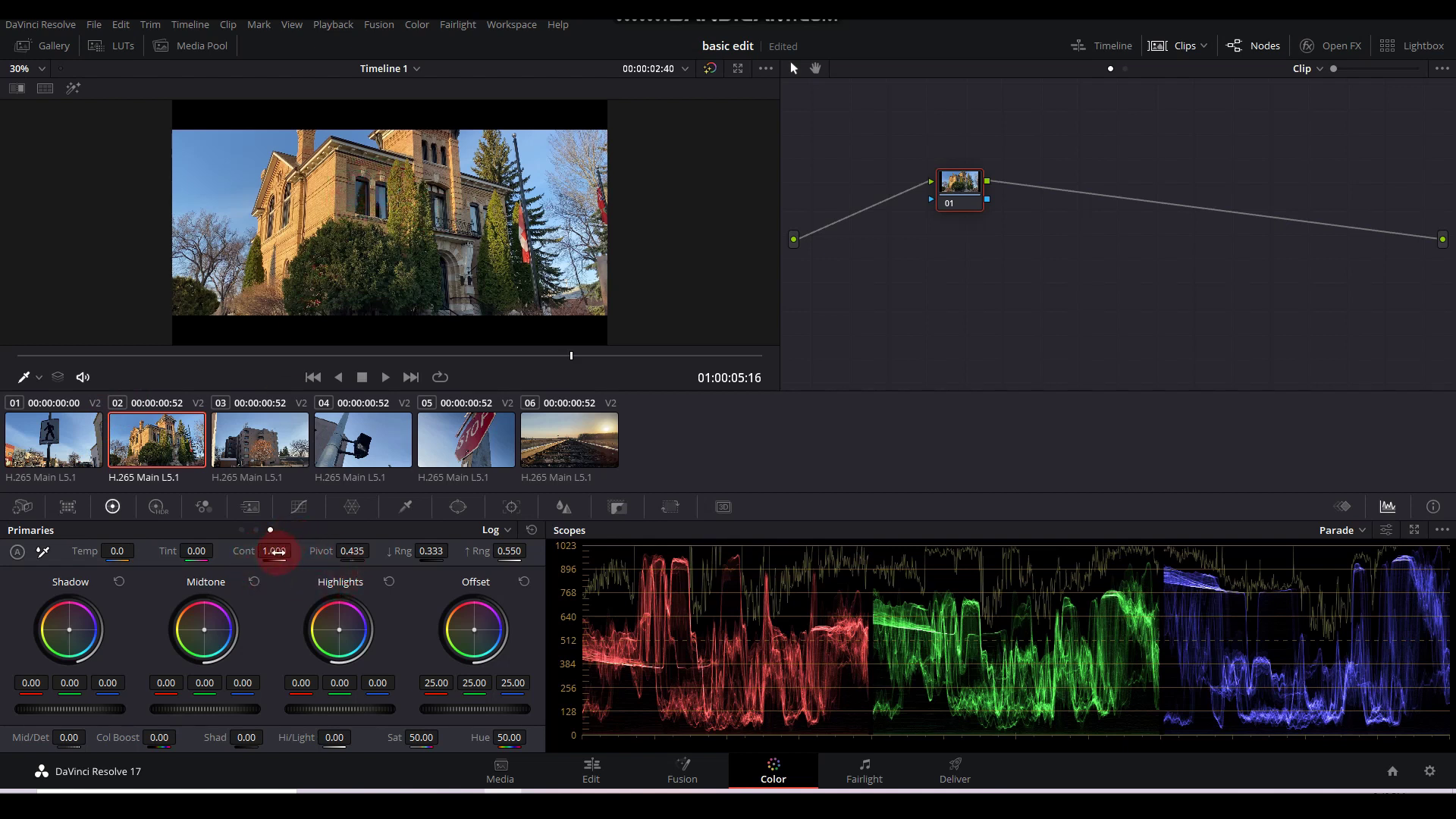
pyautogui.moveTo(269, 552); pyautogui.dragTo(305, 556)
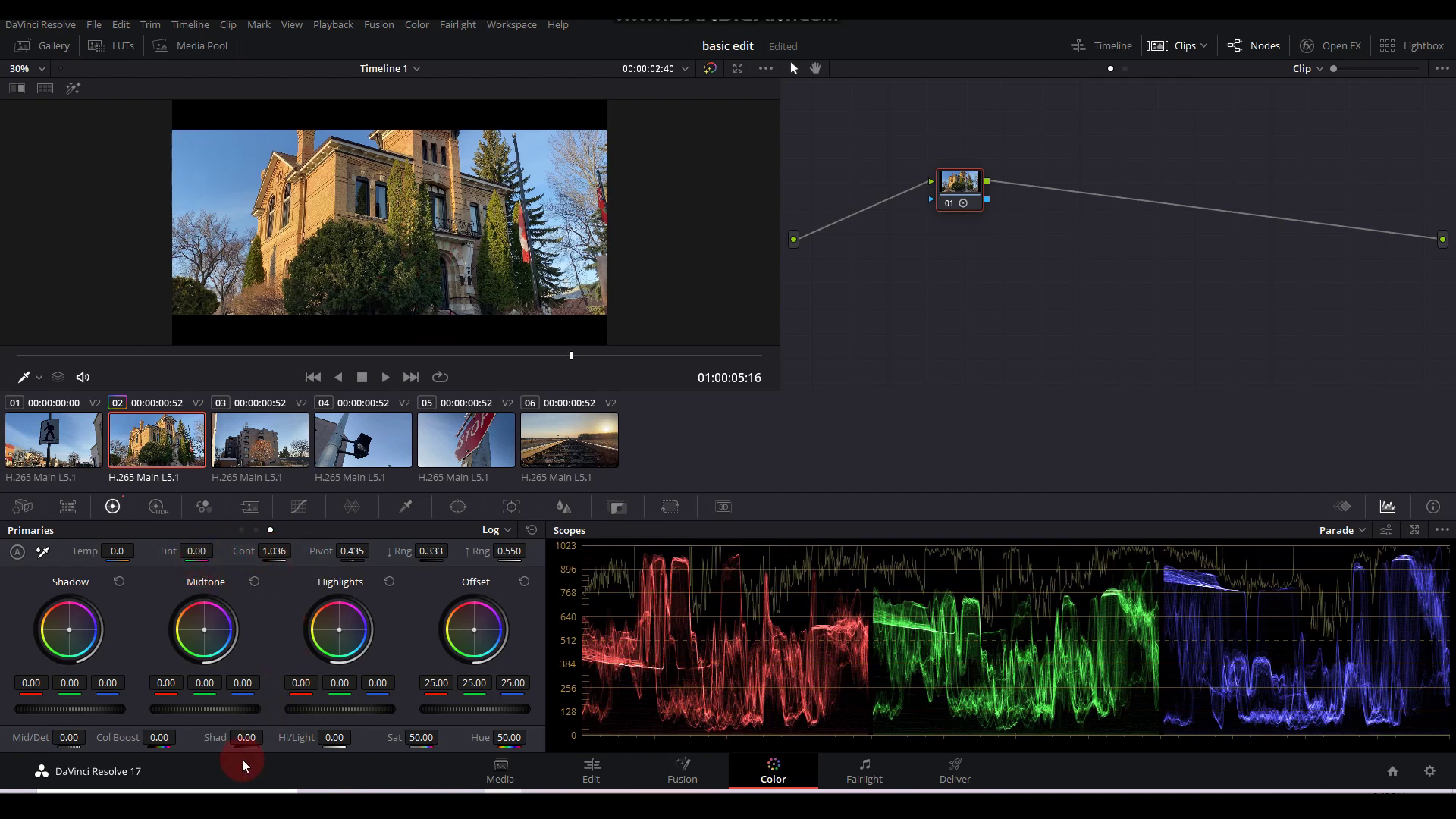
pyautogui.moveTo(243, 739); pyautogui.dragTo(182, 620)
pyautogui.moveTo(125, 552); pyautogui.dragTo(176, 562)
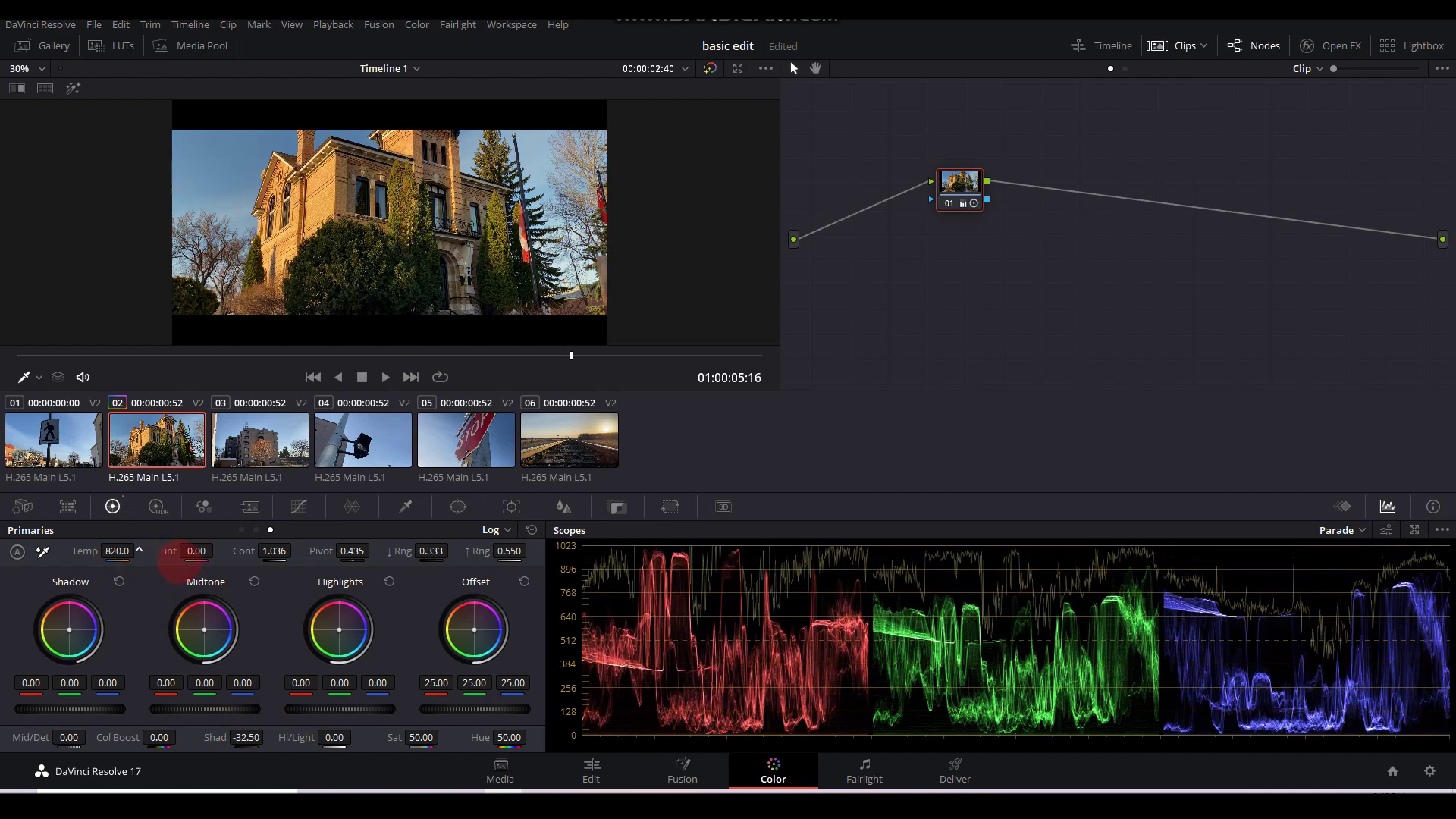
pyautogui.moveTo(160, 736); pyautogui.dragTo(226, 740)
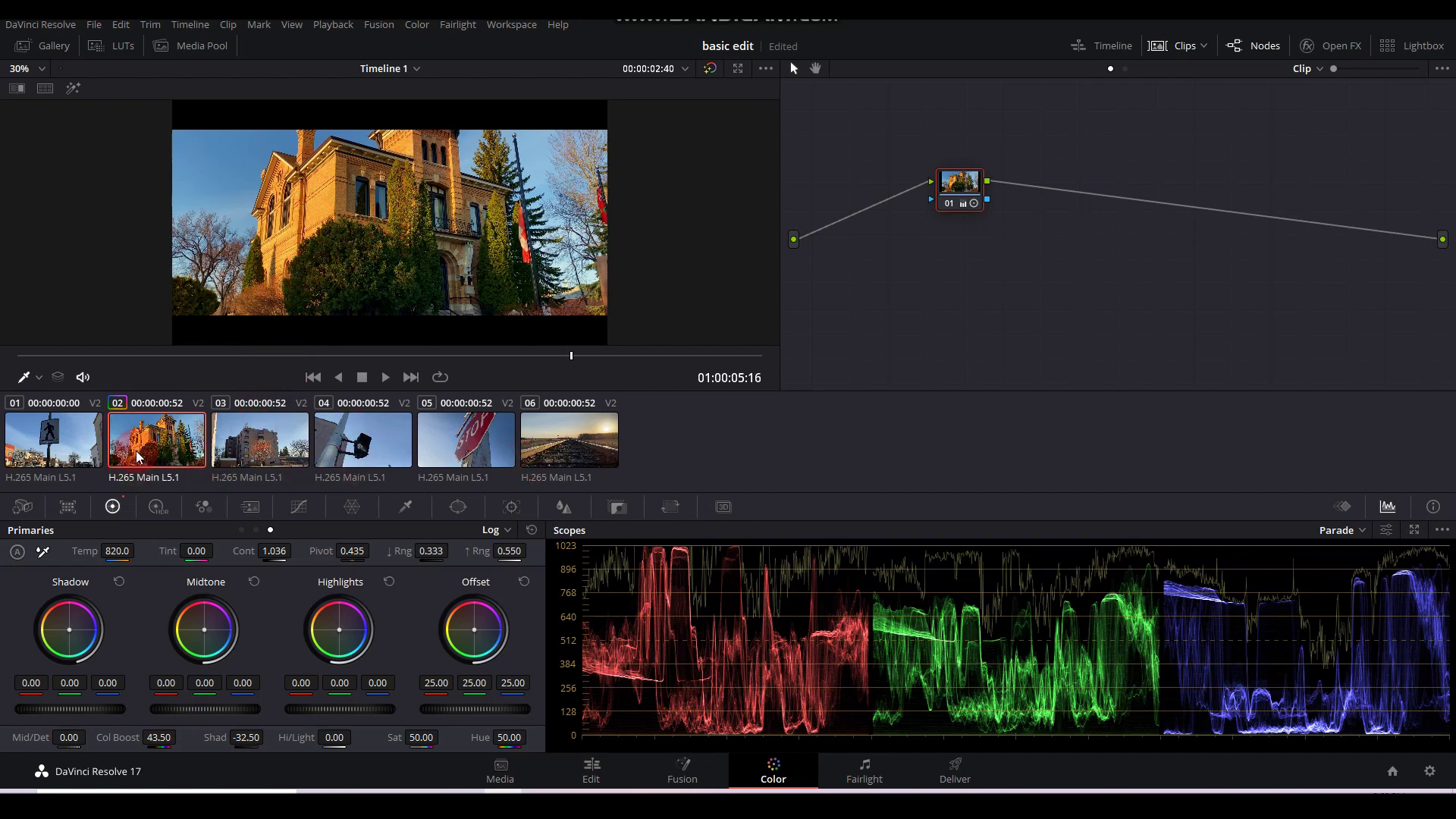
pyautogui.click(48, 446)
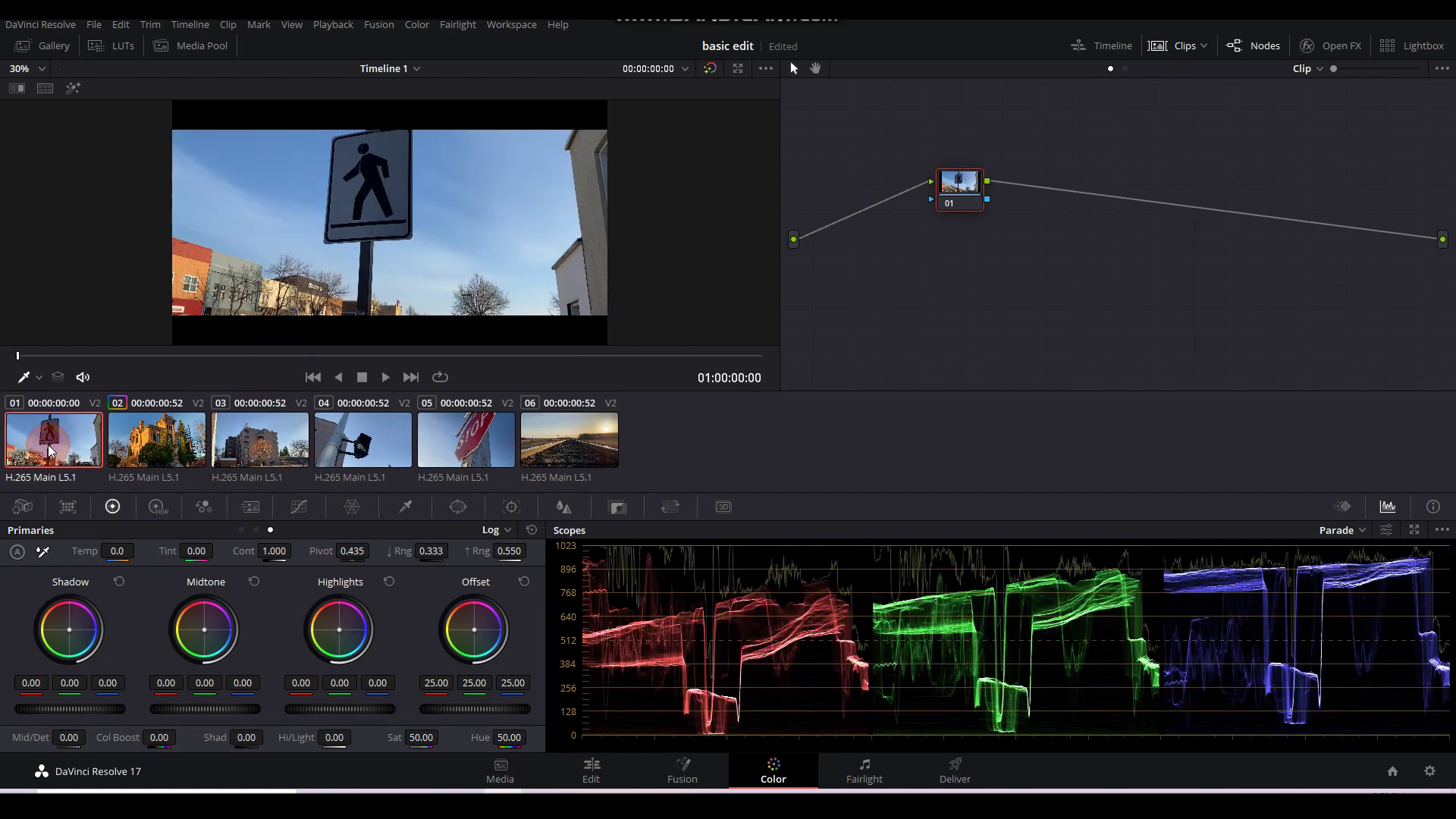
# - Apply the saved warm grade to clips 01, 03 and 04
pyautogui.rightClick(167, 451)
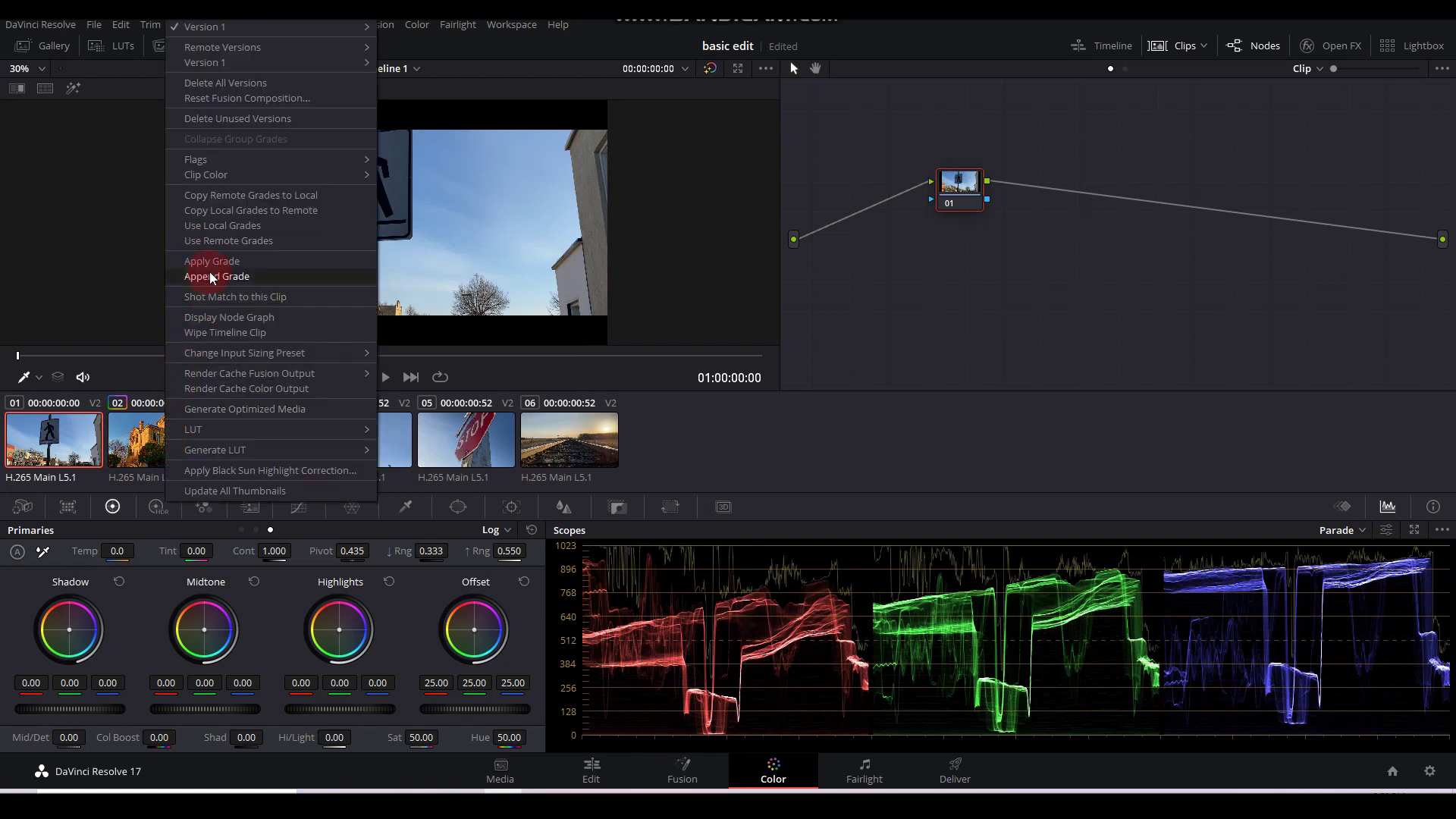
pyautogui.click(277, 268)
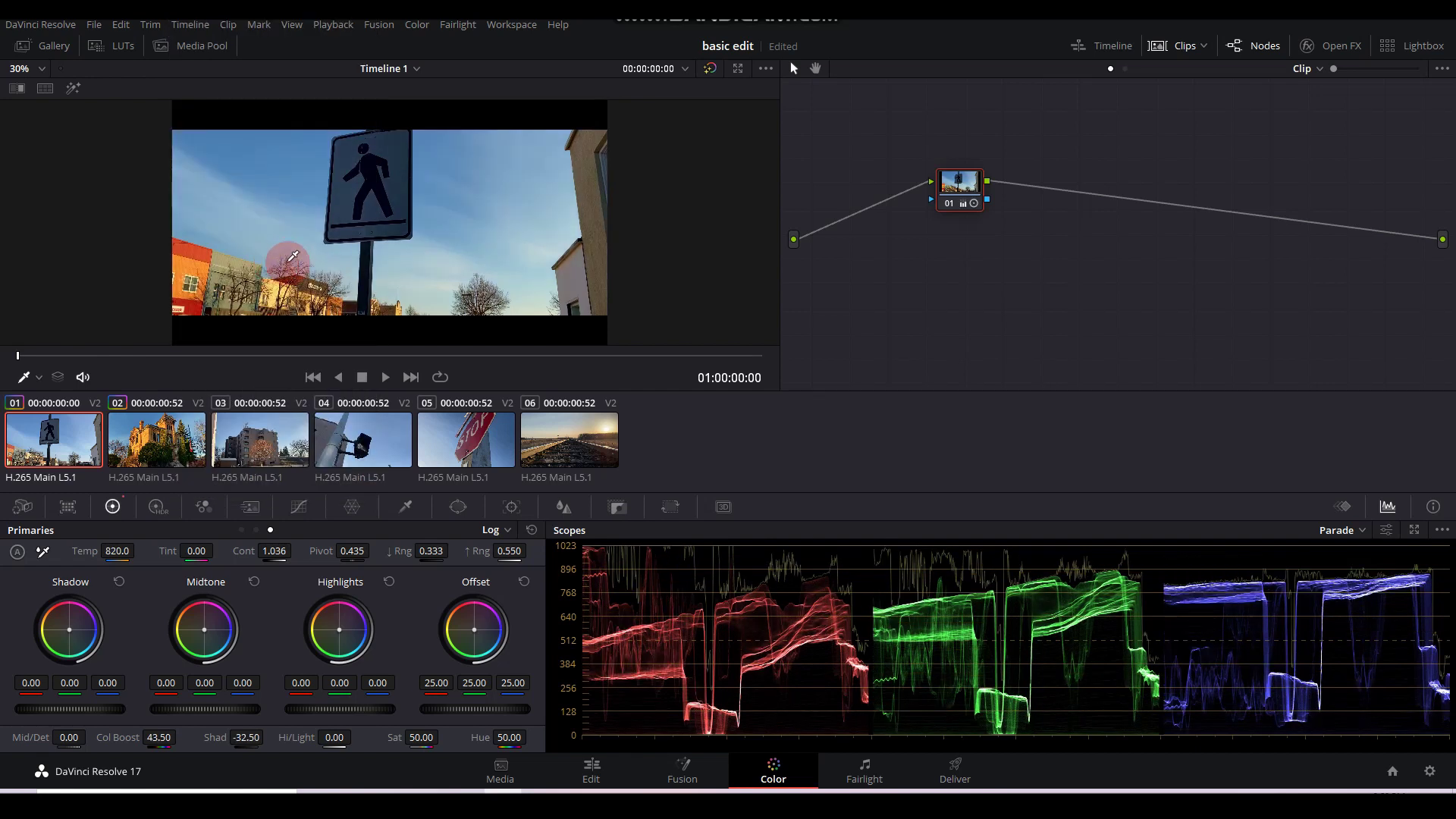
pyautogui.click(212, 460)
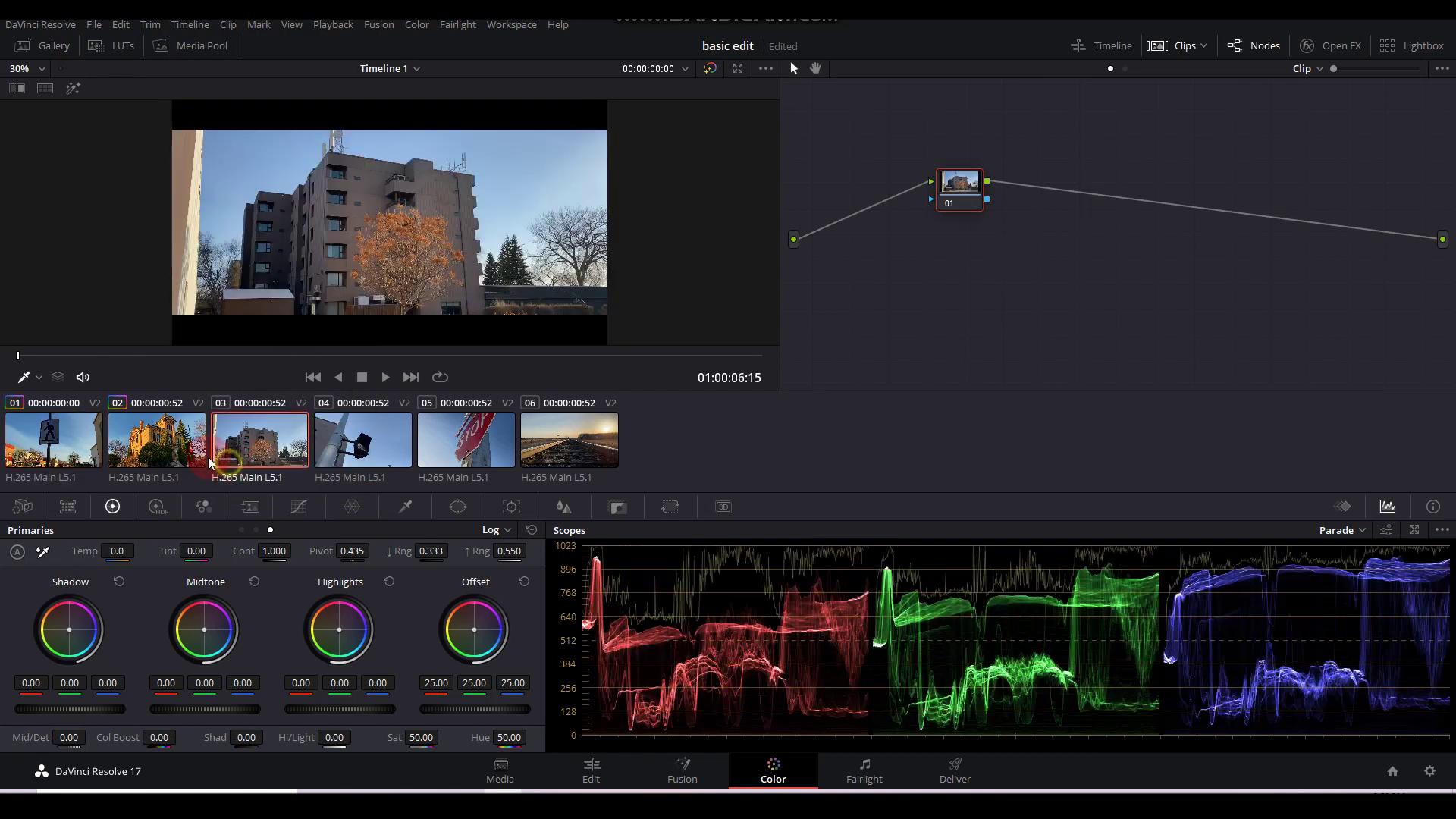
pyautogui.rightClick(168, 452)
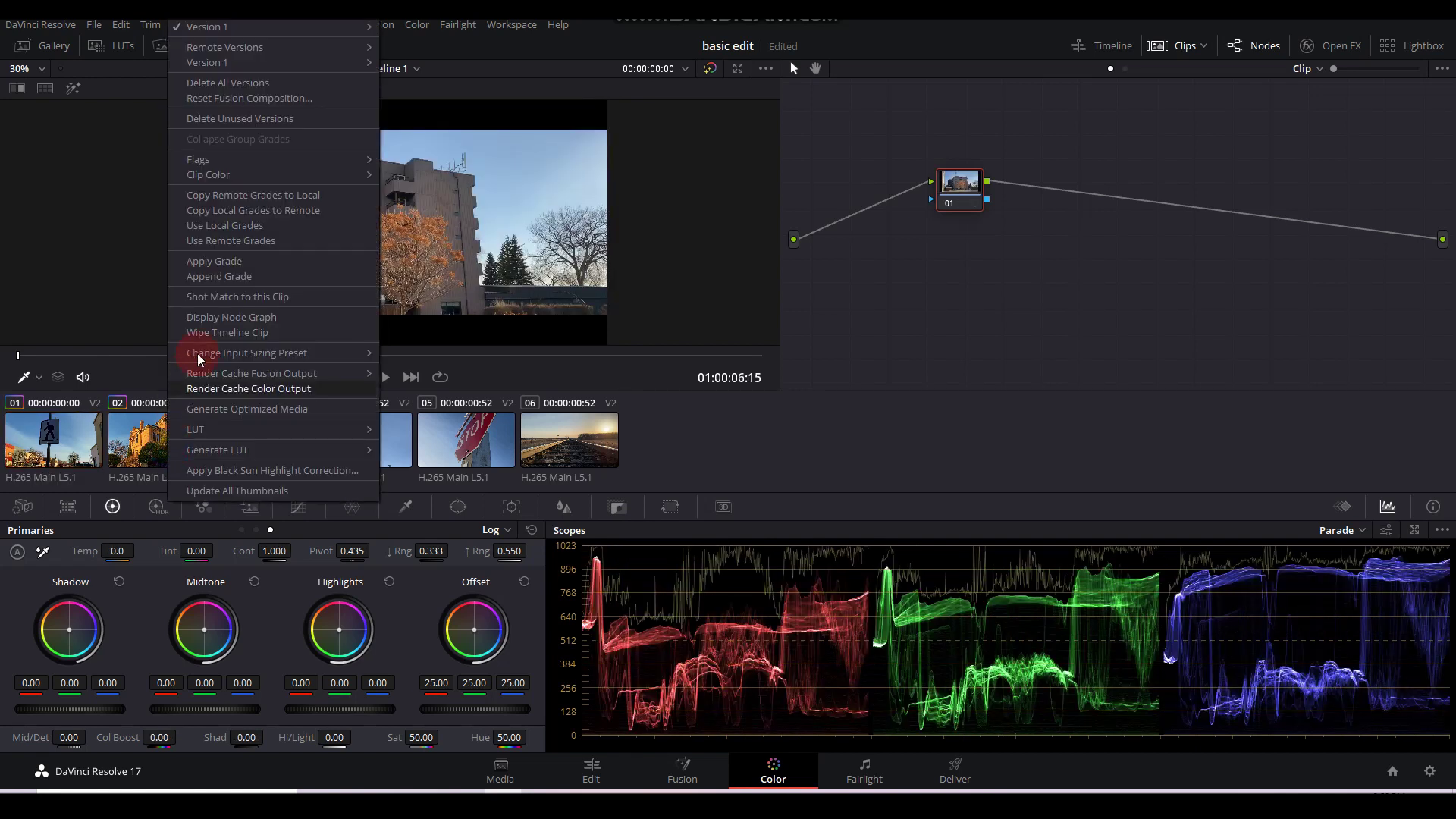
pyautogui.click(240, 267)
pyautogui.press('Down')
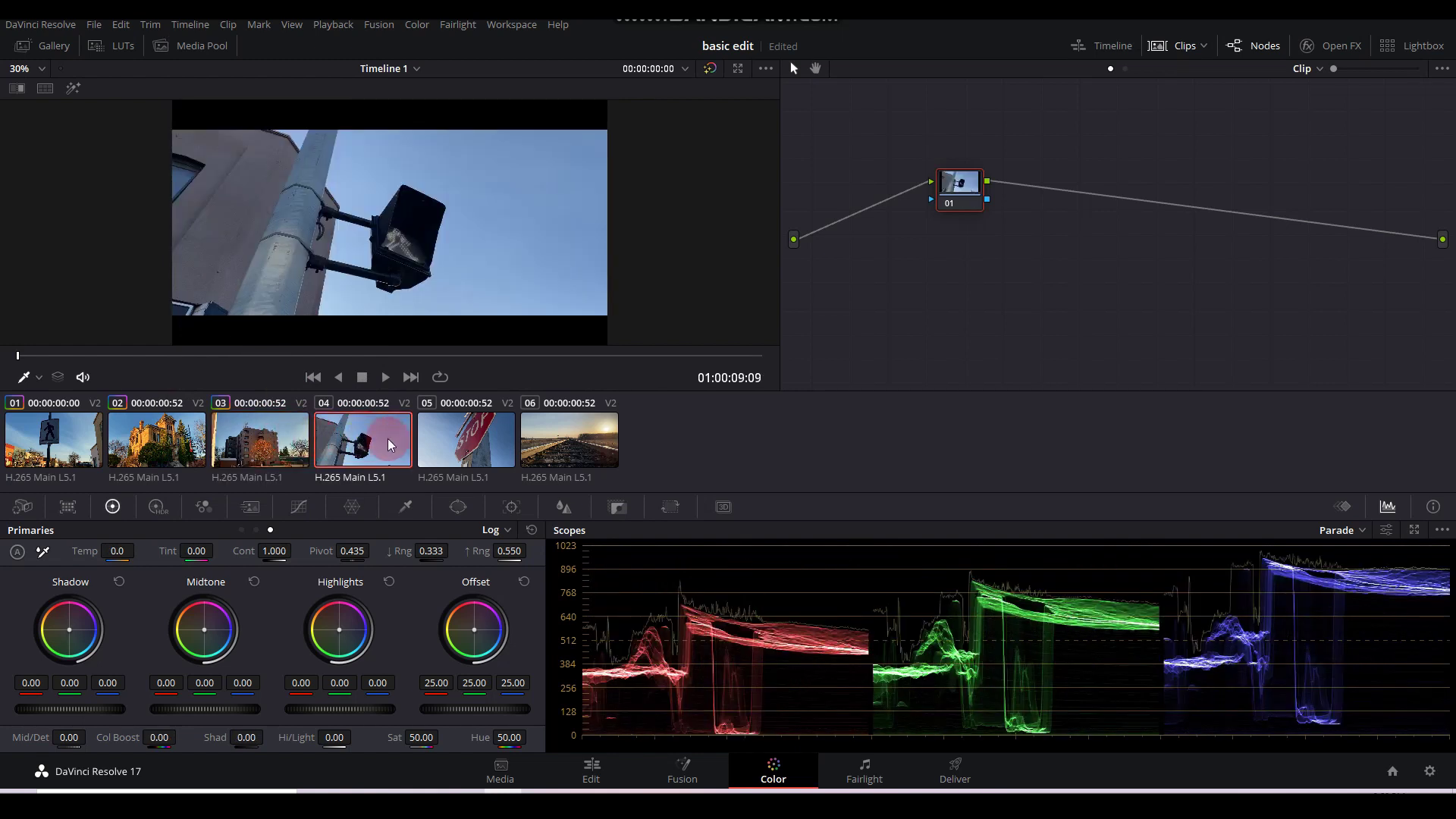
pyautogui.rightClick(280, 441)
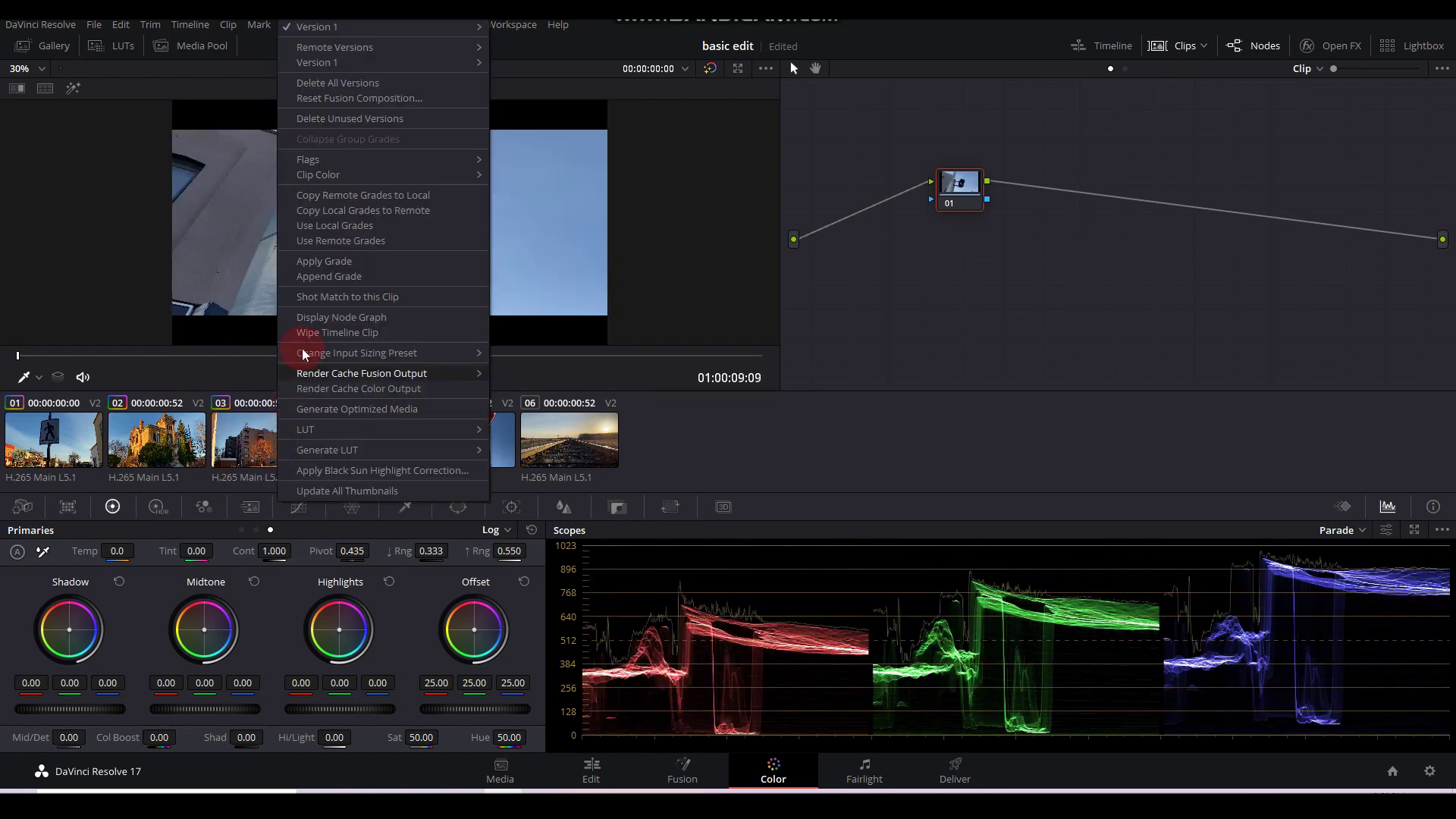
pyautogui.click(347, 270)
# - Apply the saved warm grade to clips 05 and 06
pyautogui.press('Down')
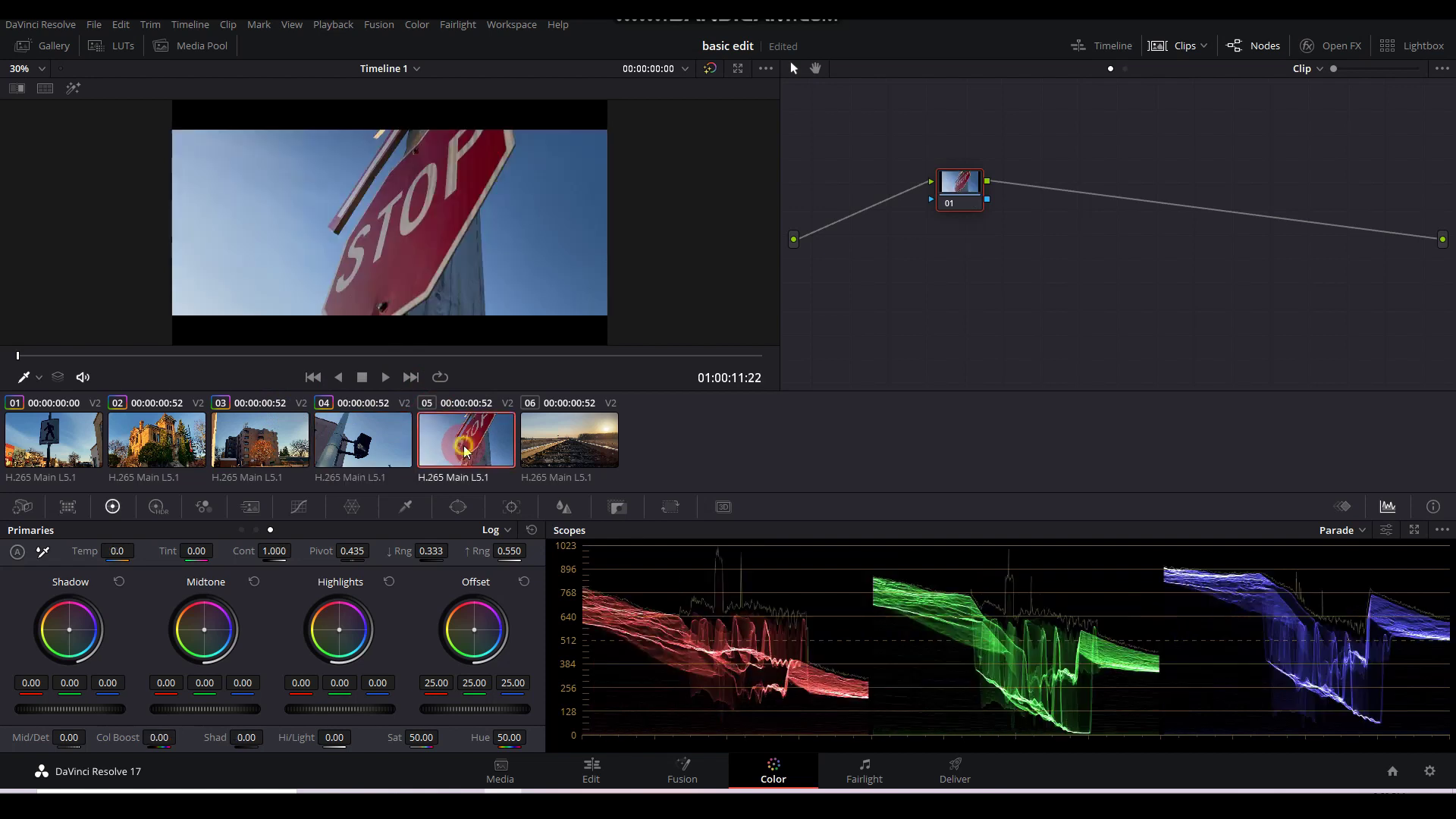
pyautogui.rightClick(377, 442)
pyautogui.click(438, 261)
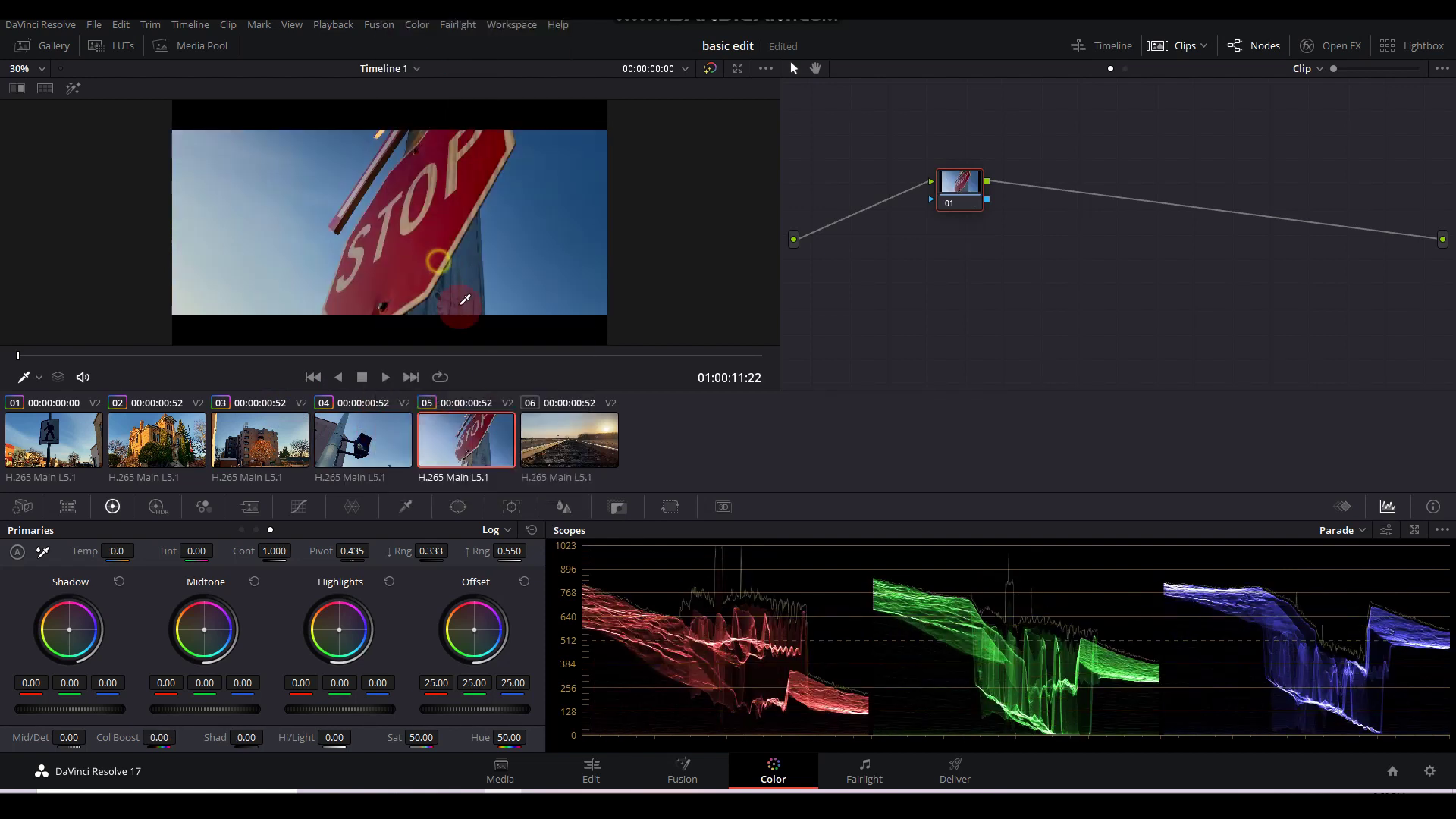
pyautogui.click(556, 453)
pyautogui.rightClick(480, 440)
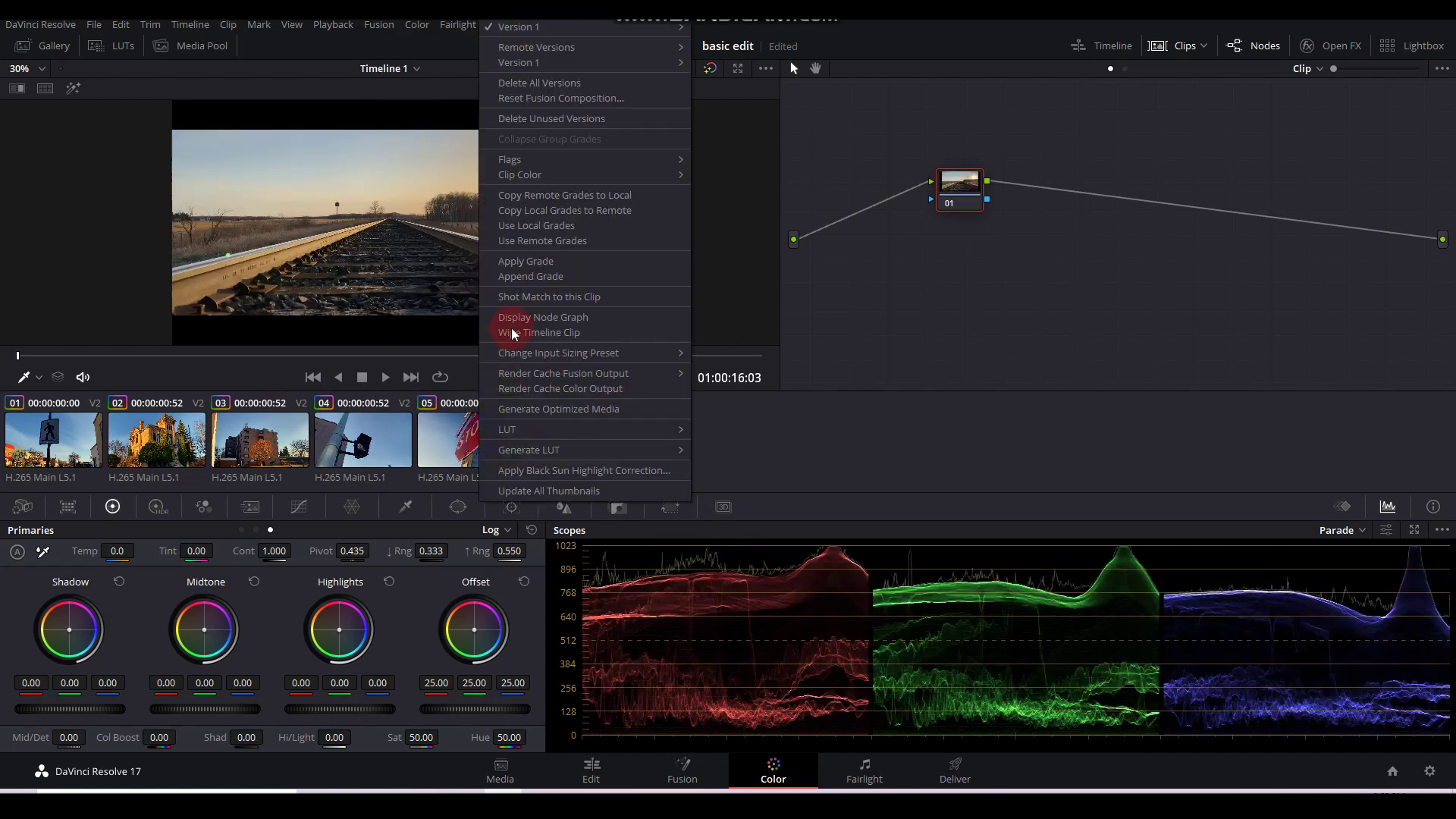
pyautogui.click(520, 267)
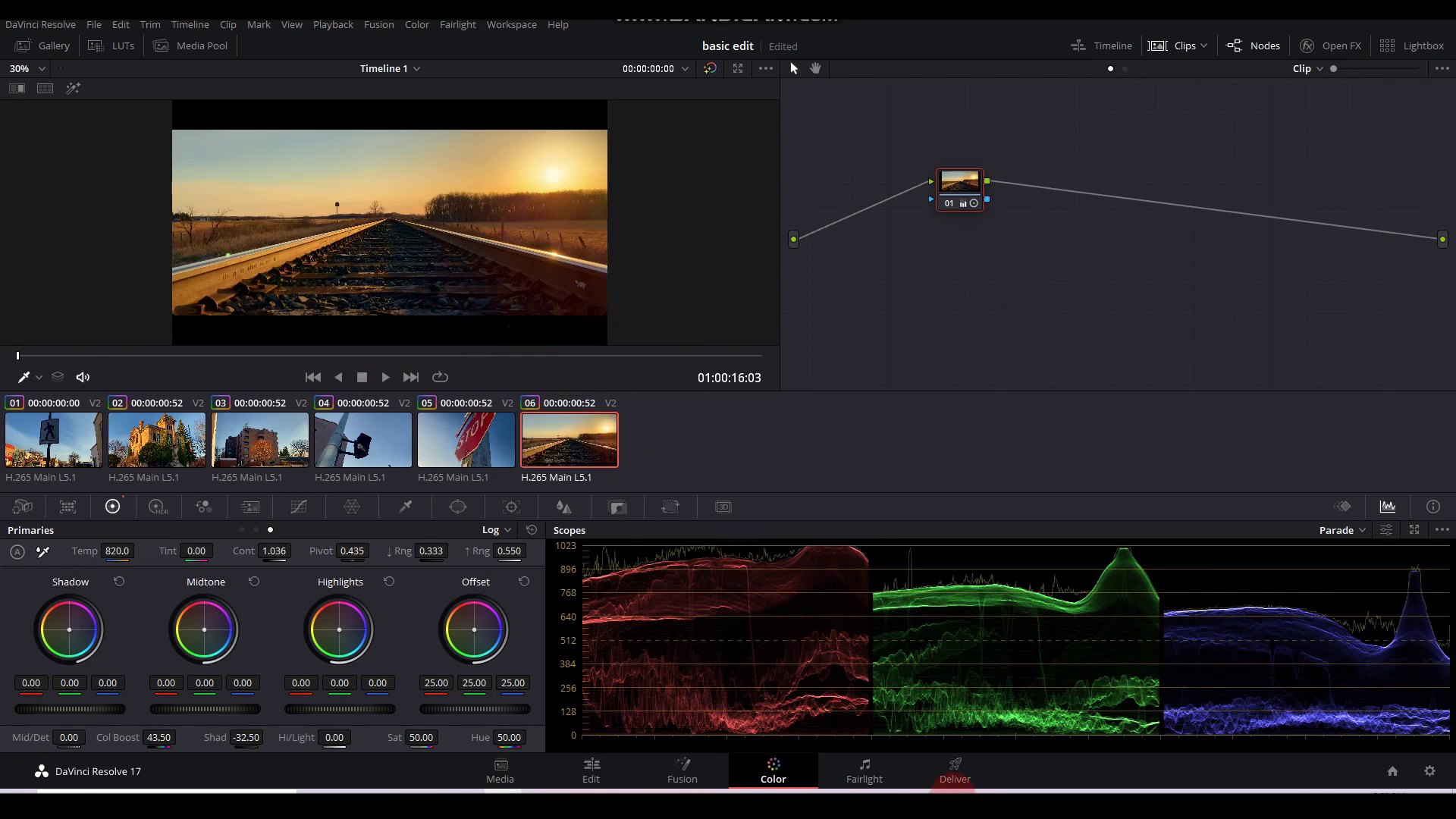
# - Play the edit with its music on the Fairlight page from about four seconds
pyautogui.click(868, 777)
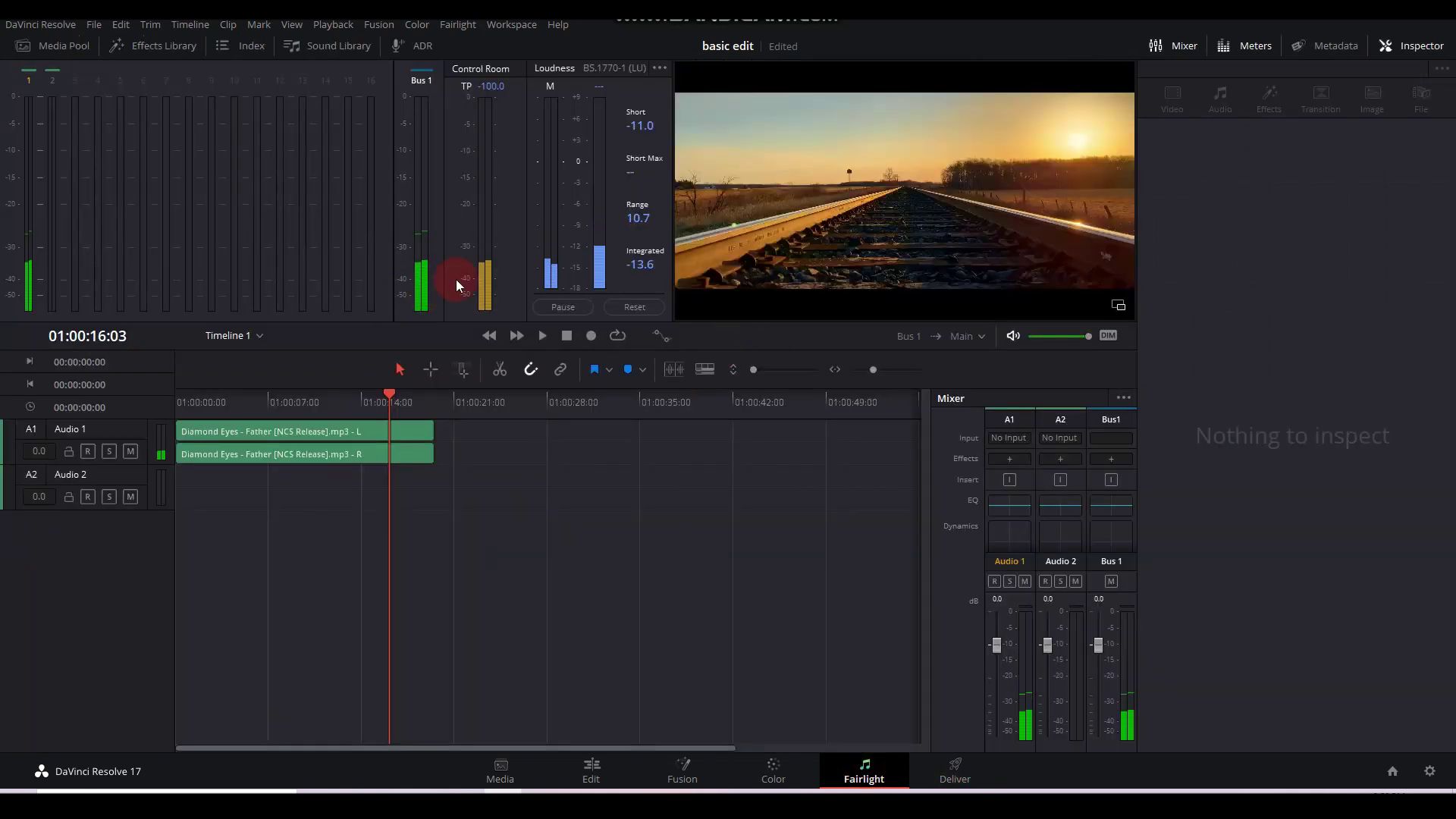
pyautogui.moveTo(372, 396); pyautogui.dragTo(228, 396)
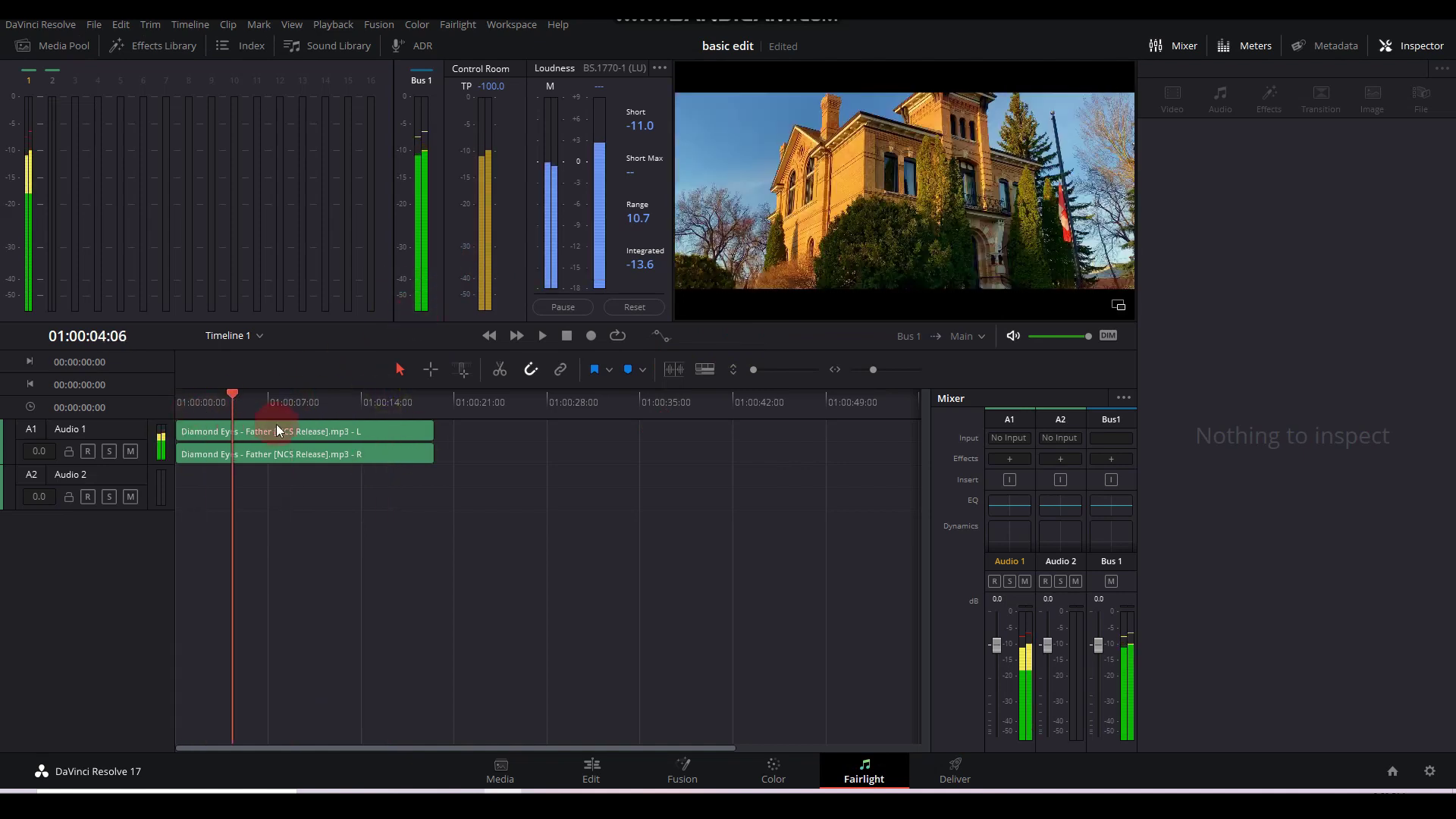
pyautogui.click(634, 611)
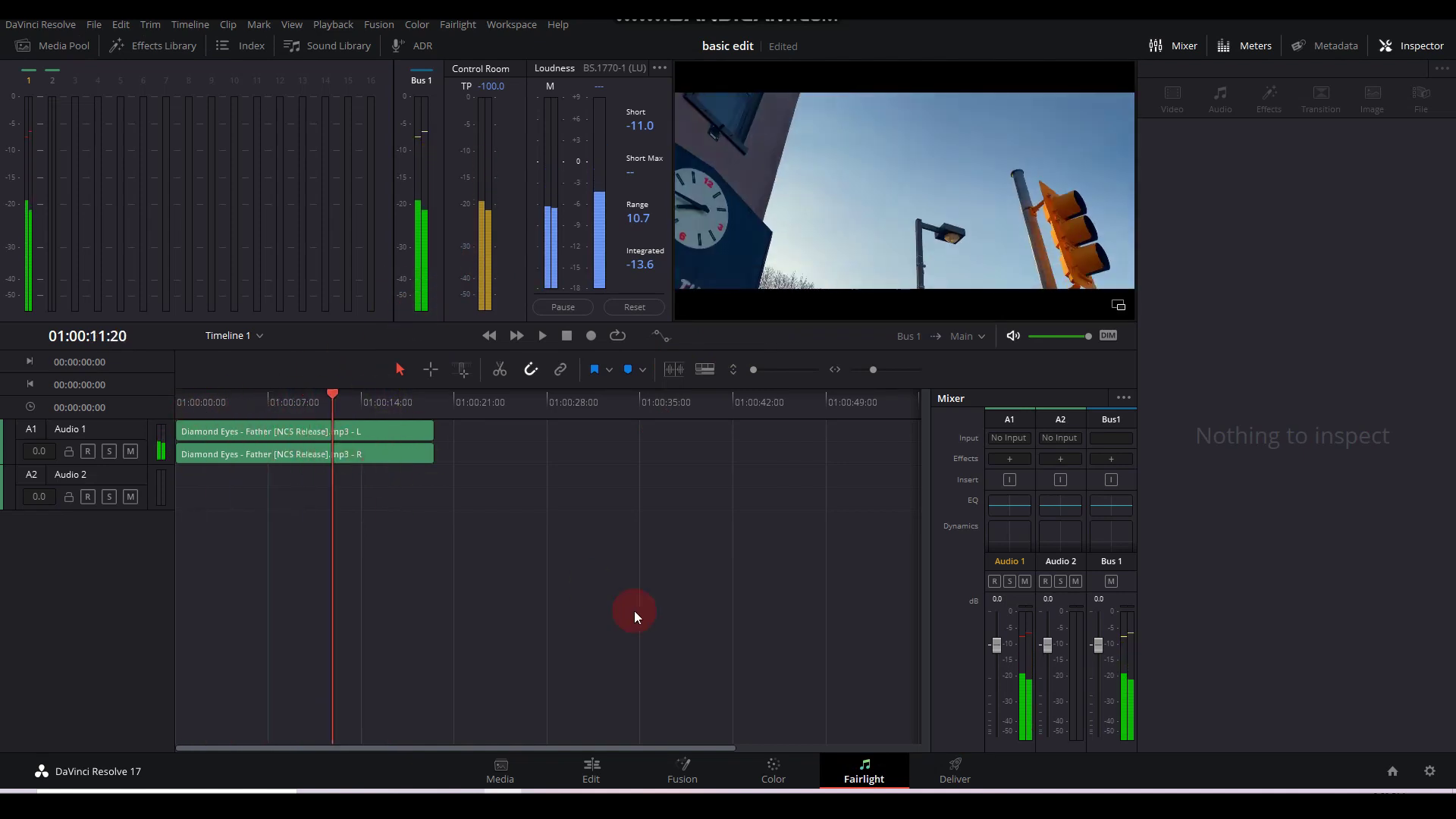
# - On the Deliver page with QuickTime H.264 1920 x 1080 24 fps settings, play back from clip 03
pyautogui.click(962, 771)
pyautogui.click(1186, 411)
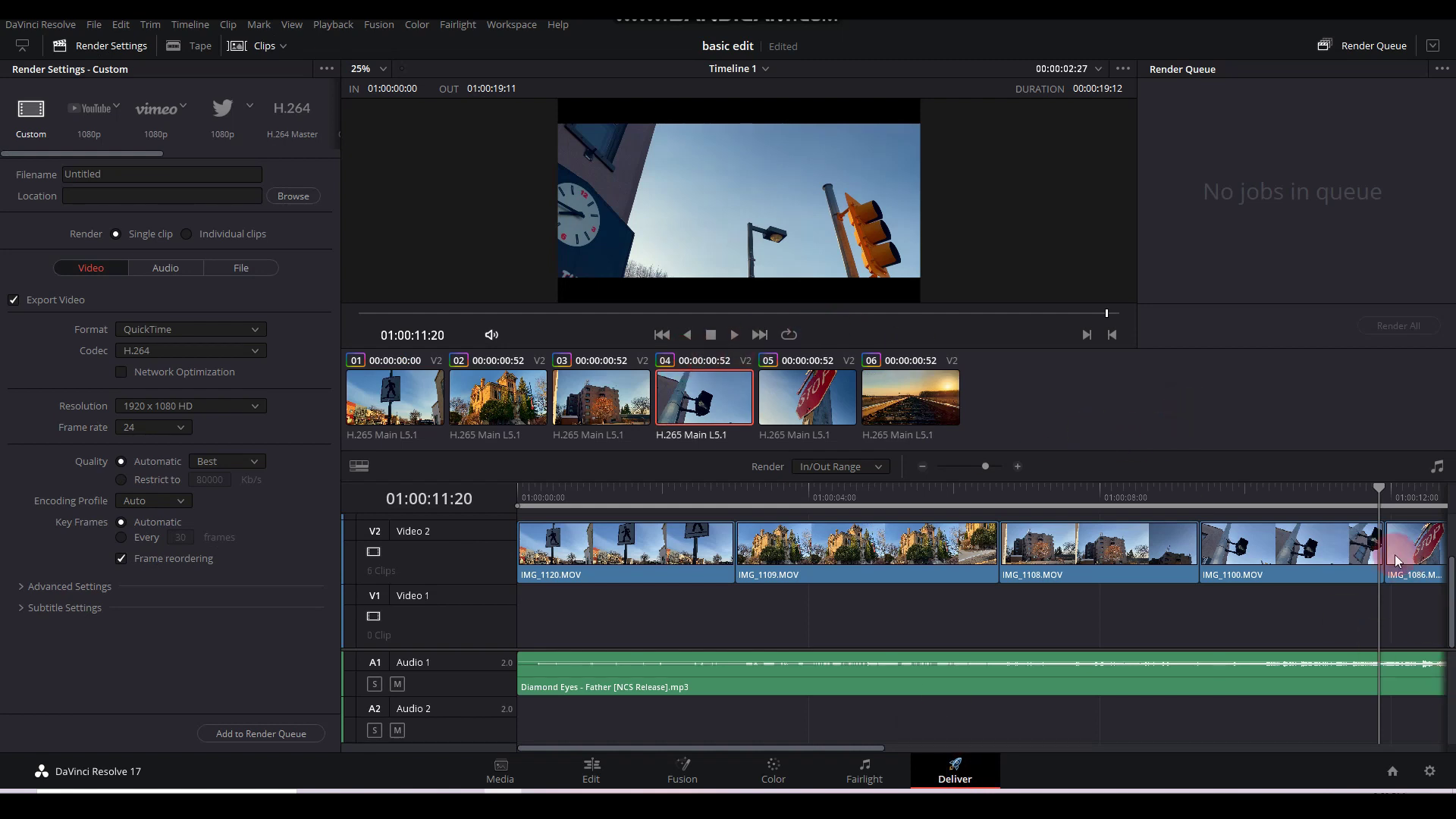
pyautogui.moveTo(1371, 487); pyautogui.dragTo(506, 483)
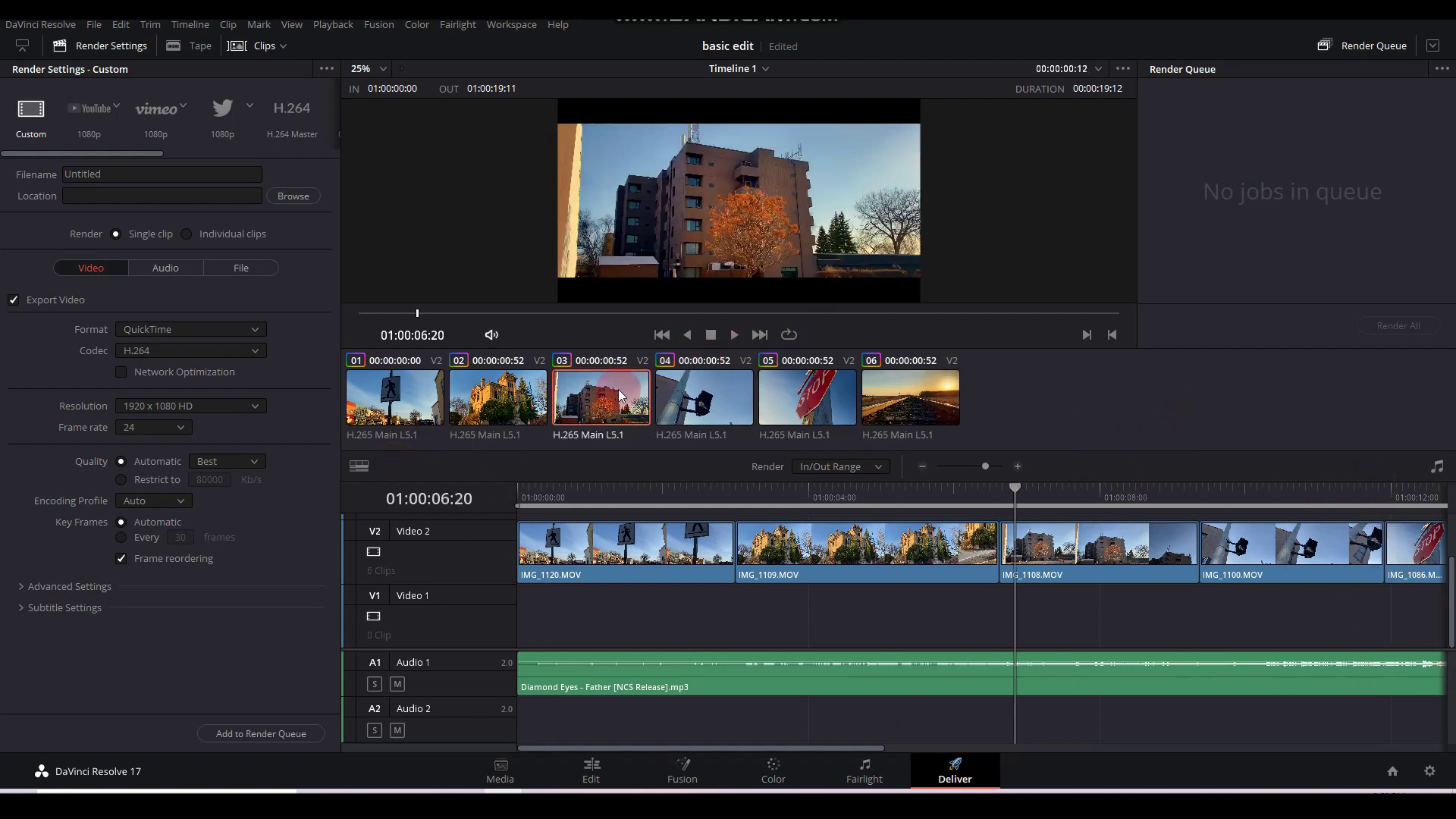
pyautogui.moveTo(416, 311); pyautogui.dragTo(335, 316)
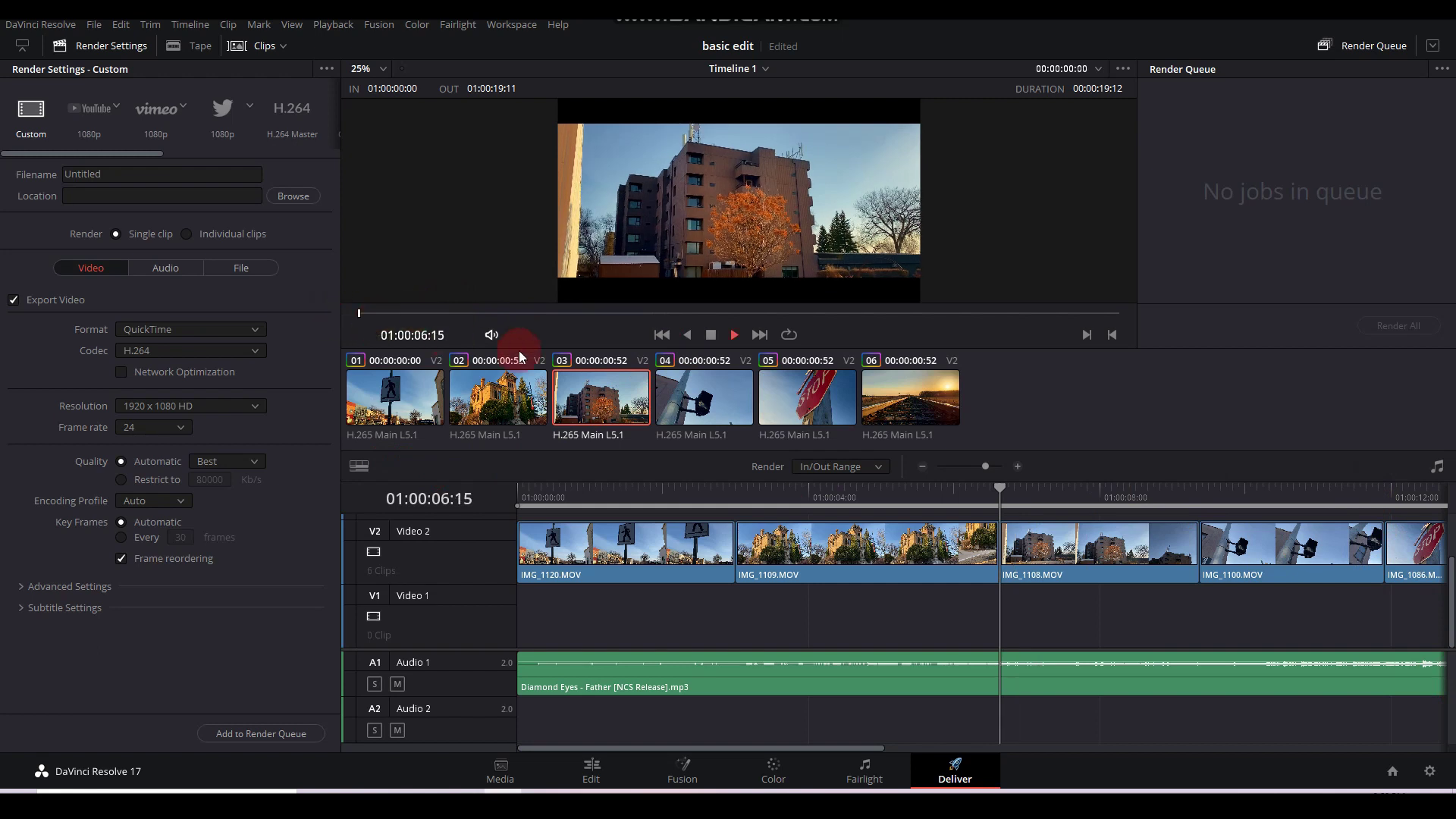
pyautogui.press('space')
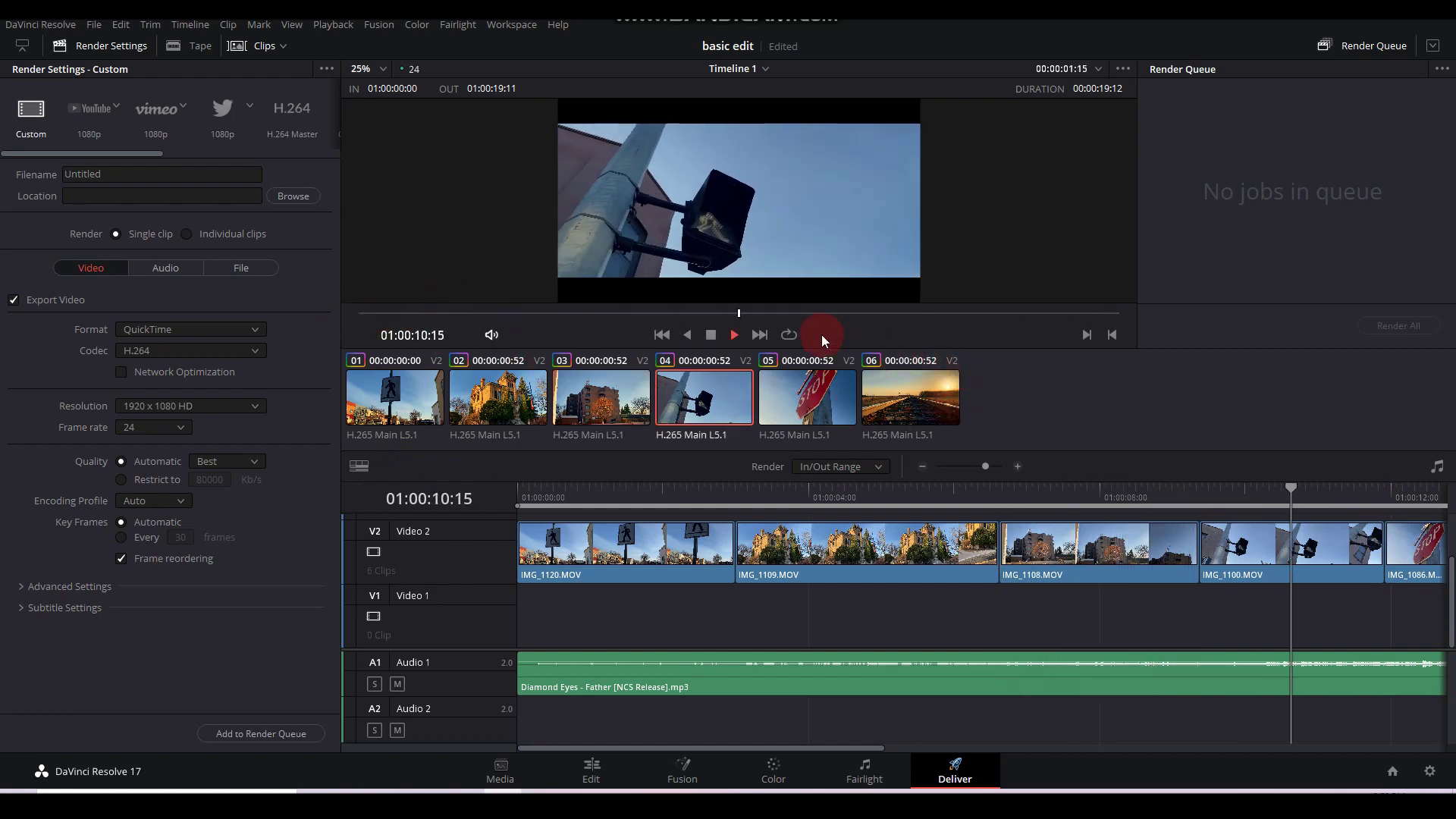
pyautogui.press('space')
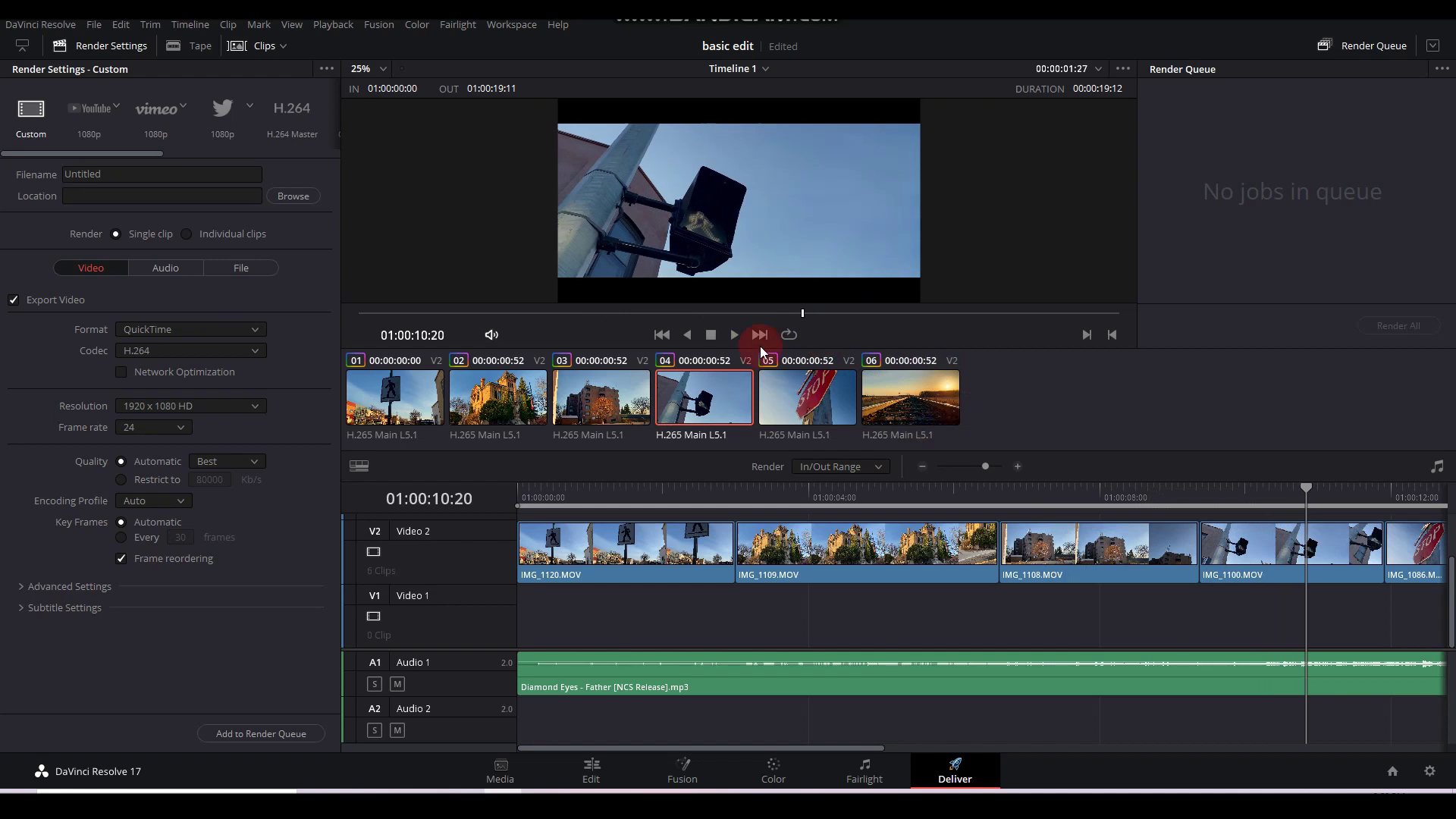
# - Queue a Timeline 1 render job saving Untitled.mov to the Desktop
pyautogui.click(263, 737)
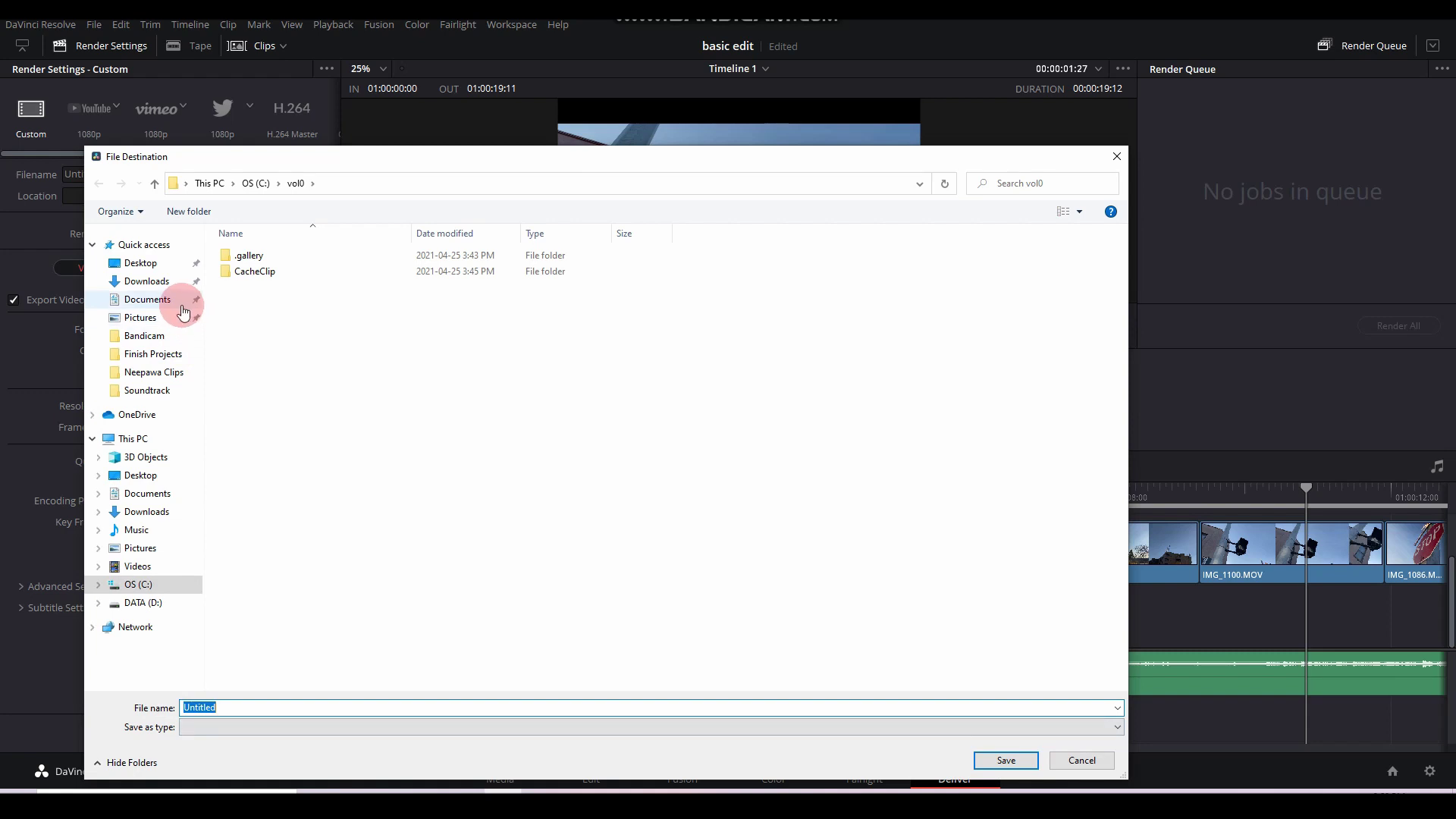
pyautogui.click(145, 263)
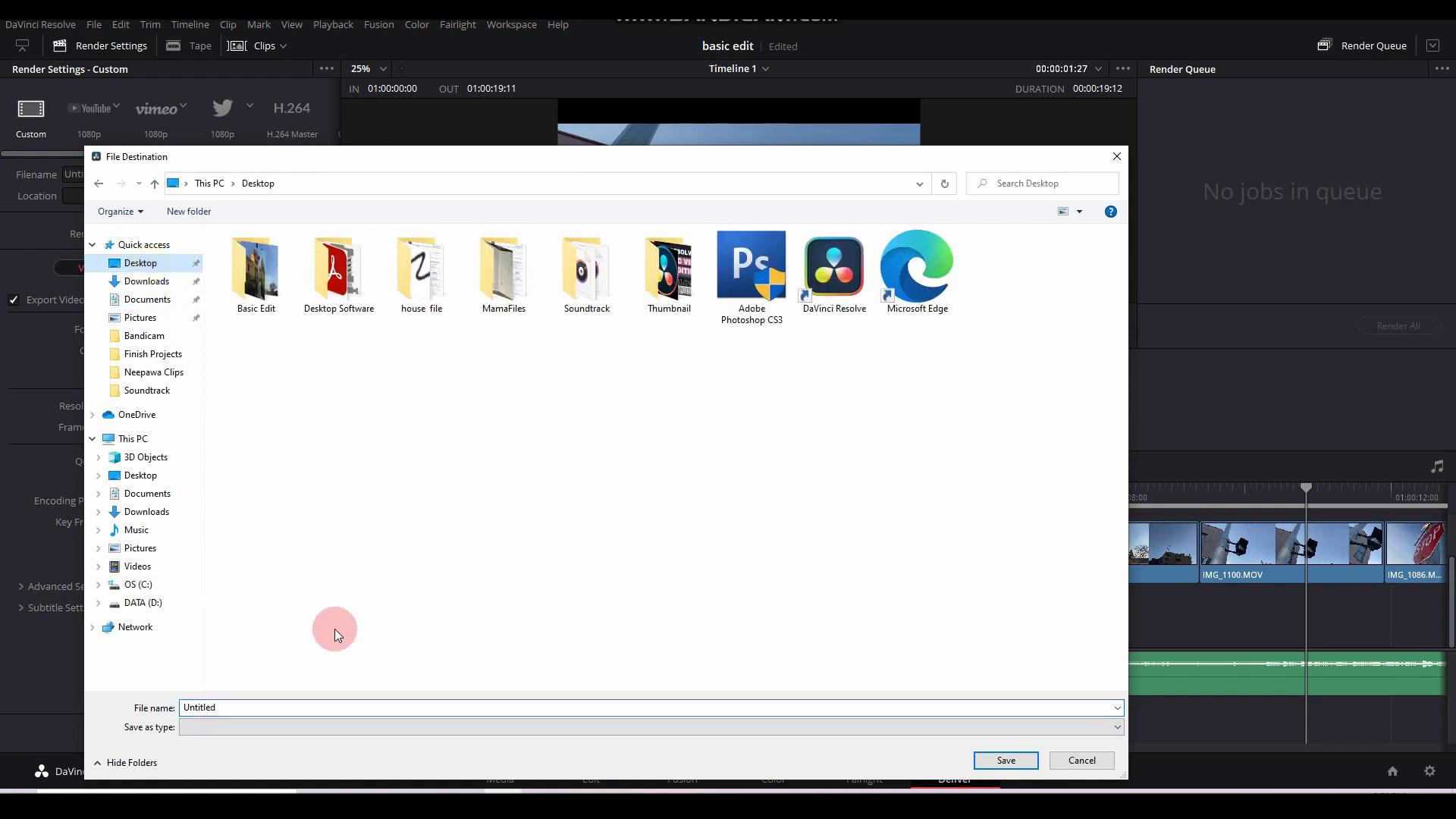
pyautogui.click(1003, 760)
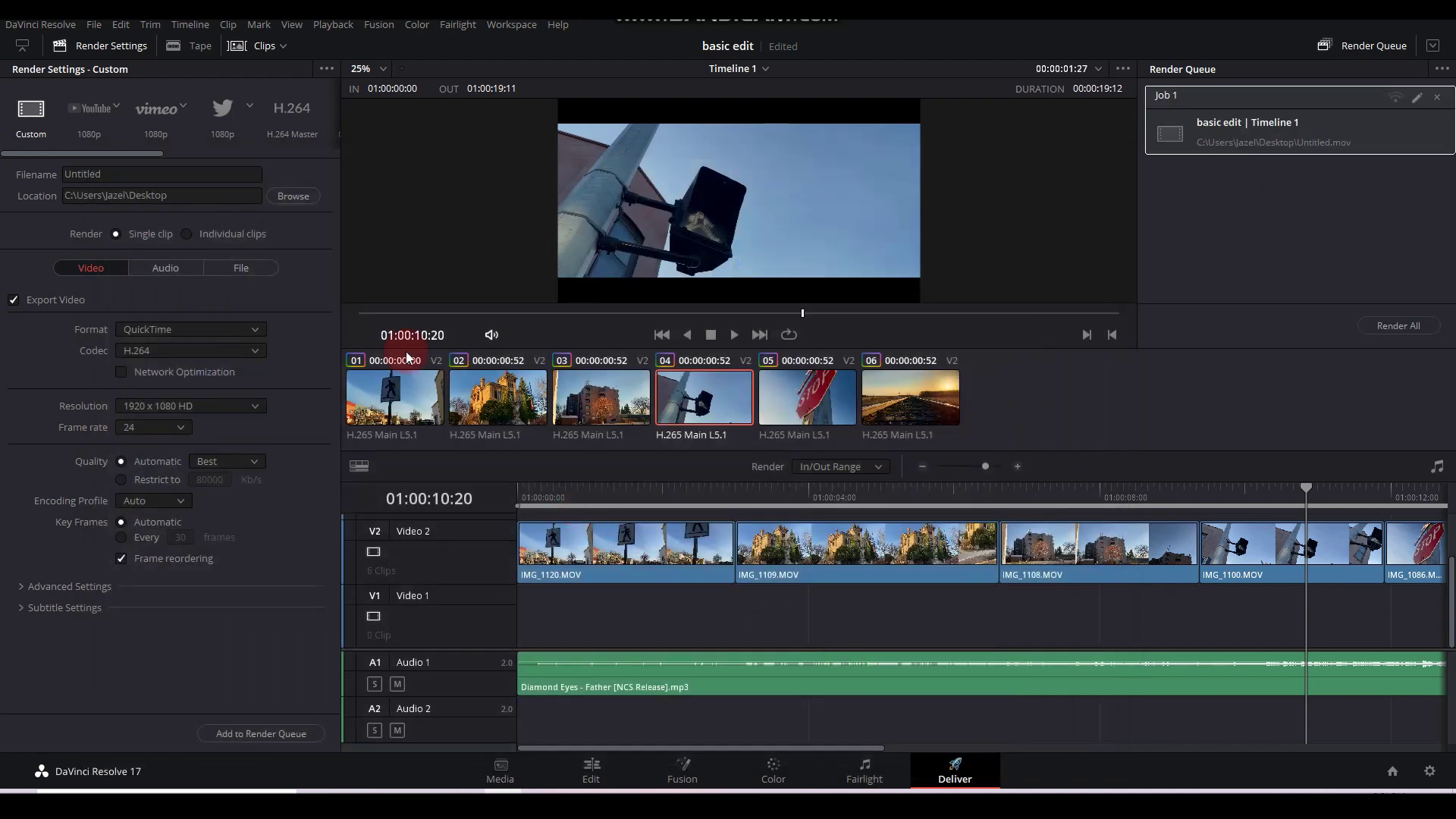
pyautogui.moveTo(129, 175); pyautogui.dragTo(35, 172)
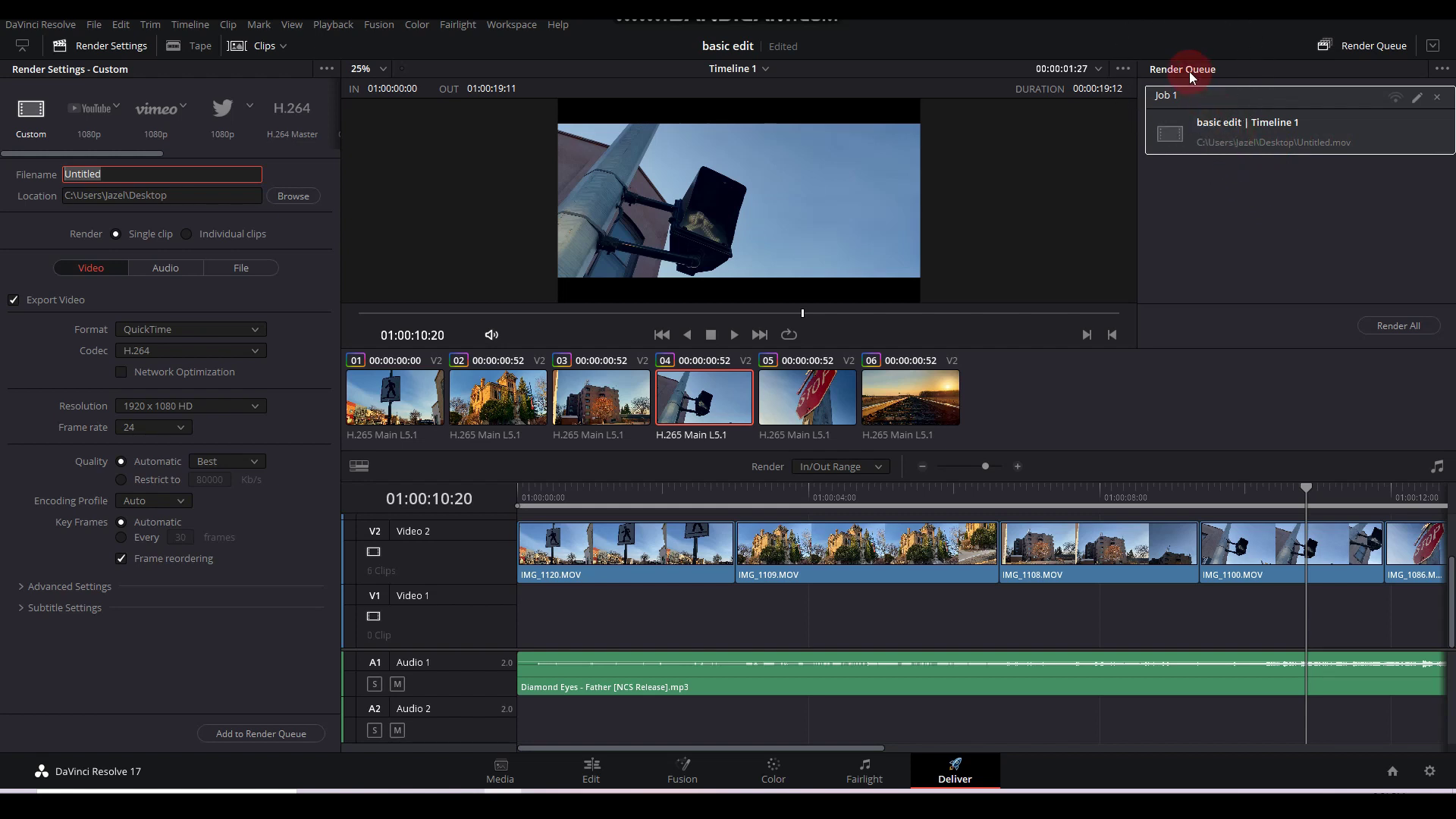
# - Render the queued Job 1 with Render All
pyautogui.click(1395, 330)
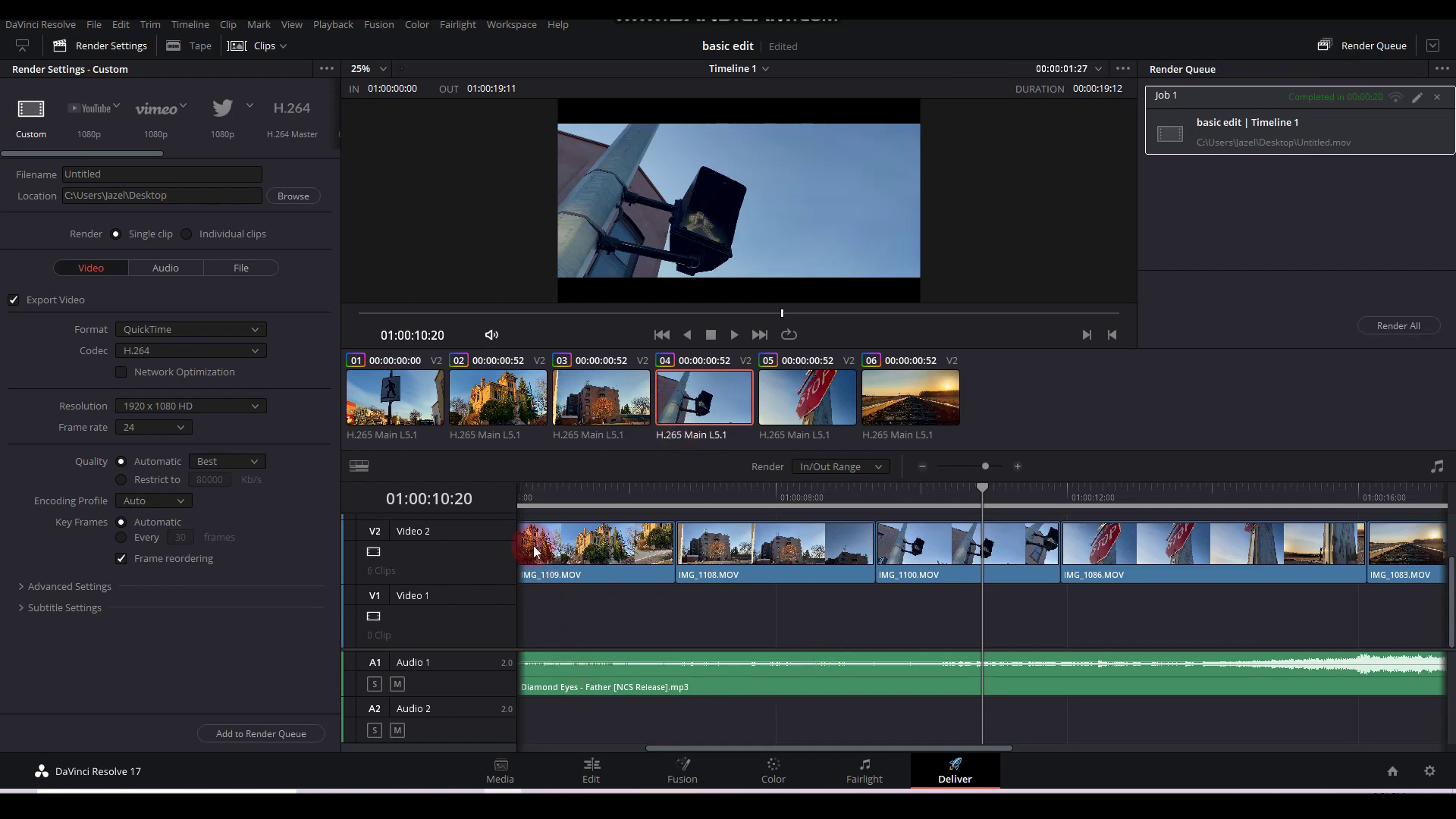
pyautogui.click(592, 781)
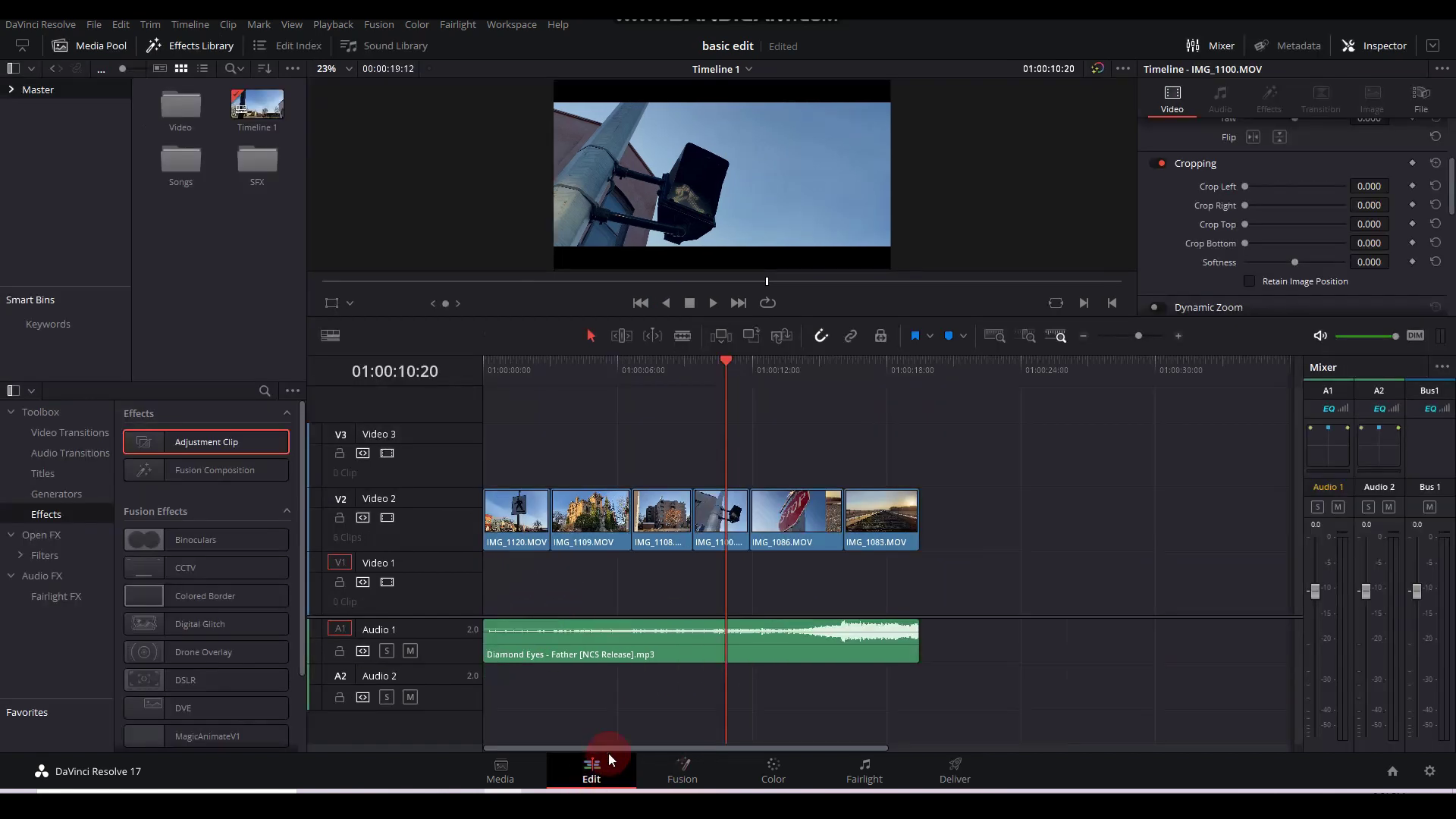
pyautogui.moveTo(722, 359); pyautogui.dragTo(429, 415)
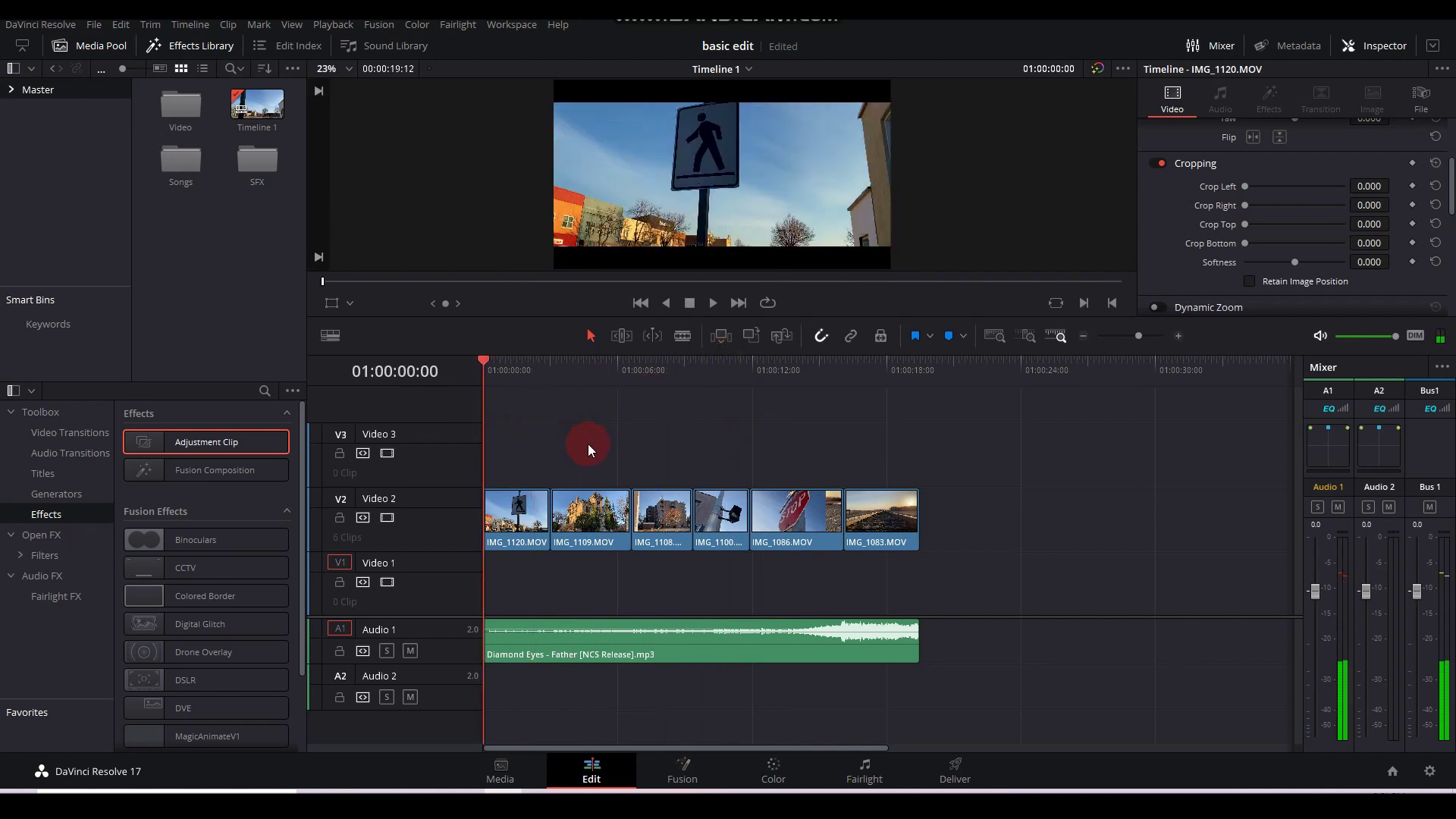